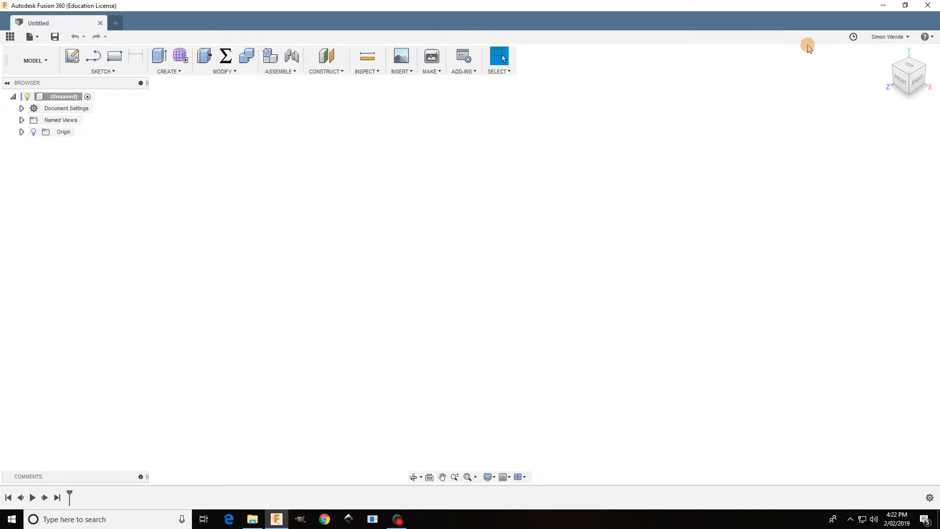
Open the graphics diagnostic, check the option that limits effects to optimize performance, and close it again.
{"action": "mouse_move", "coordinate": [891, 51]}
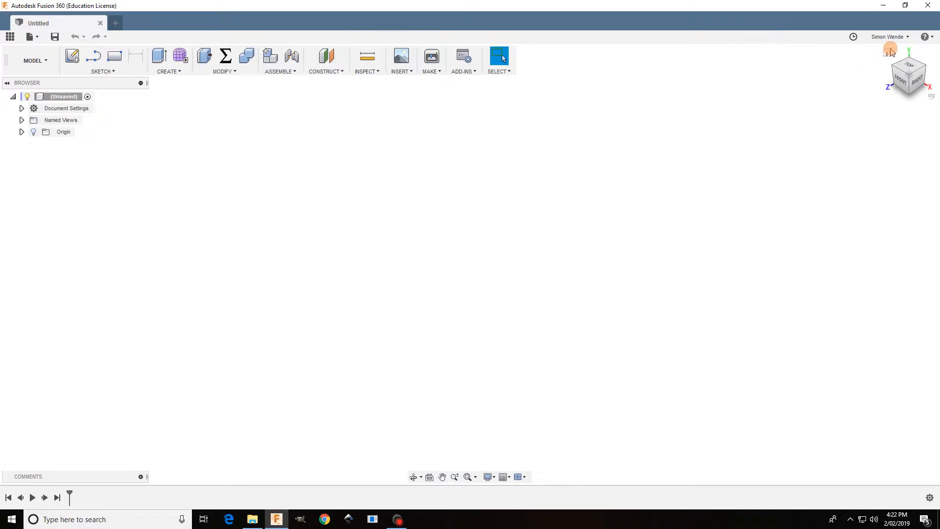
{"action": "left_click", "coordinate": [931, 39]}
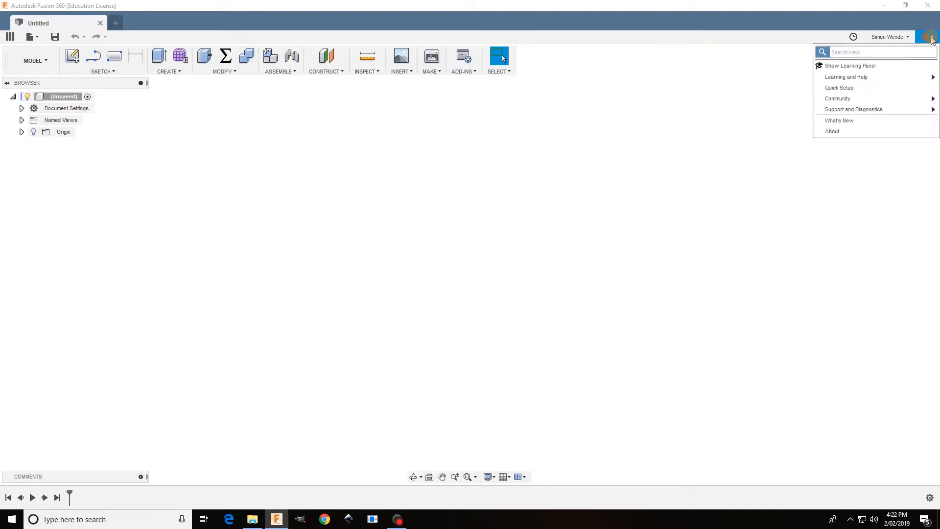
{"action": "left_click", "coordinate": [897, 110]}
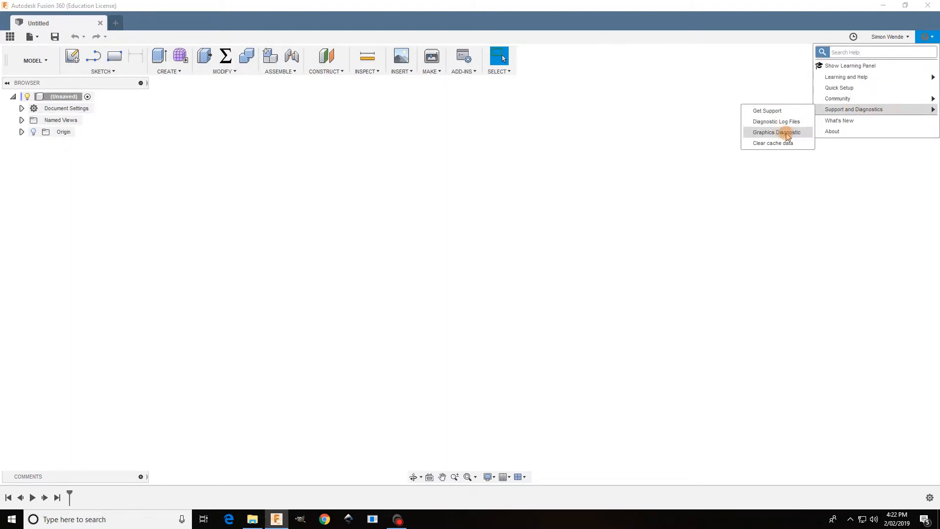
{"action": "left_click", "coordinate": [794, 134]}
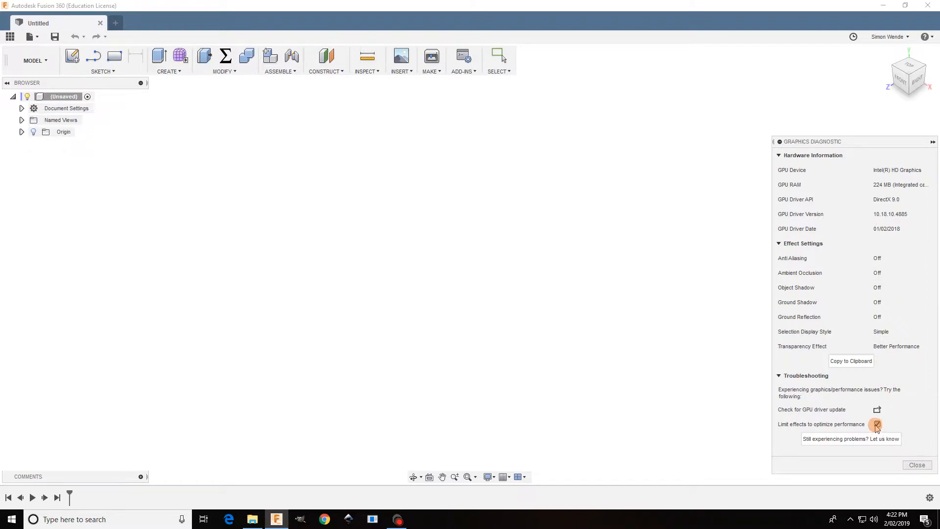
{"action": "left_click", "coordinate": [919, 468]}
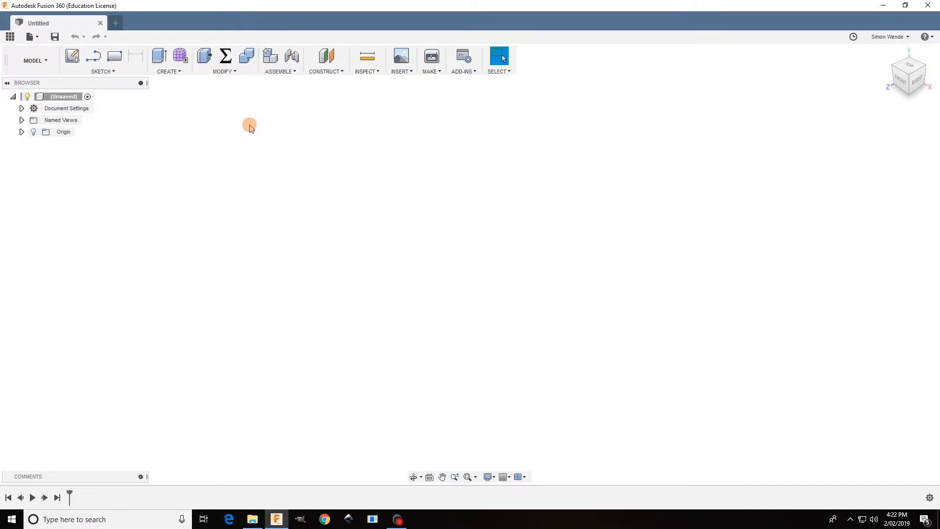
Save the design as "Tanker truck" in the Yr 7 projects folder.
{"action": "left_click", "coordinate": [55, 37]}
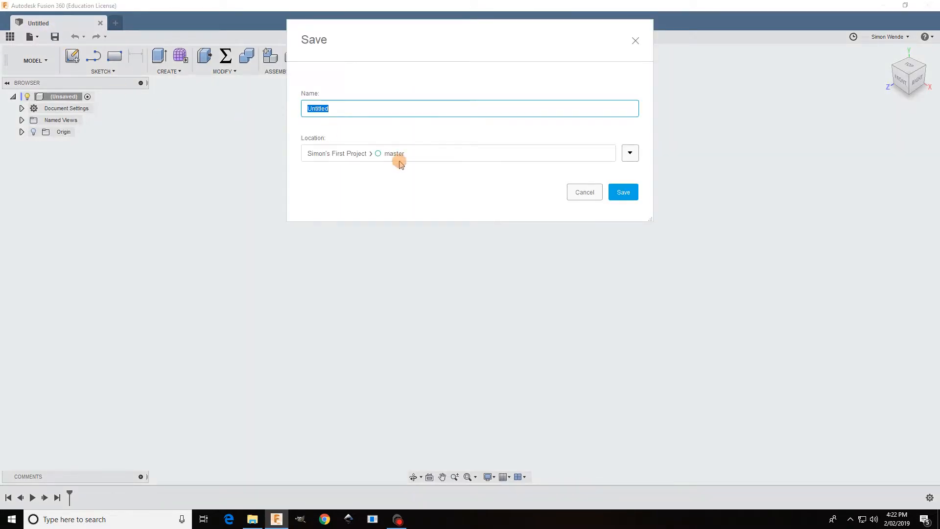
{"action": "left_click", "coordinate": [630, 153]}
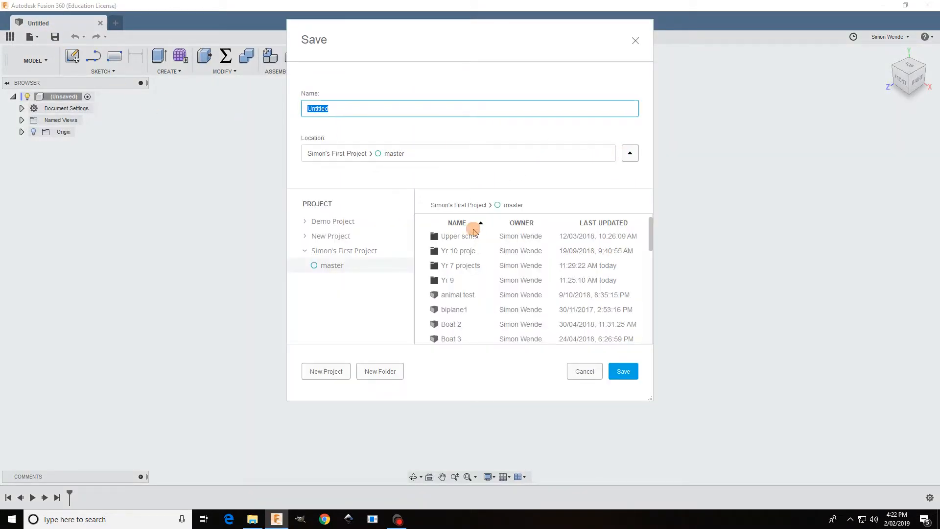
{"action": "left_click", "coordinate": [458, 266]}
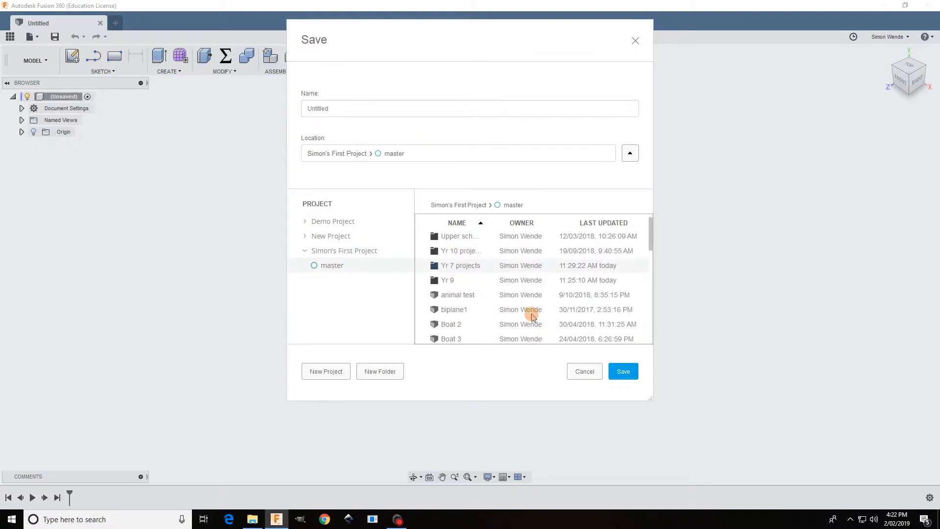
{"action": "double_click", "coordinate": [459, 266]}
{"action": "double_click", "coordinate": [360, 110]}
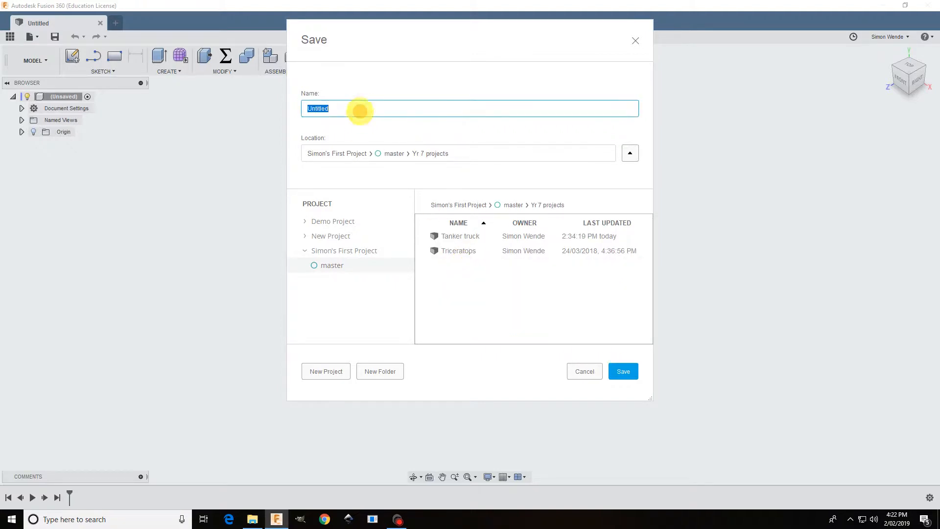
{"action": "type", "text": "Tan"}
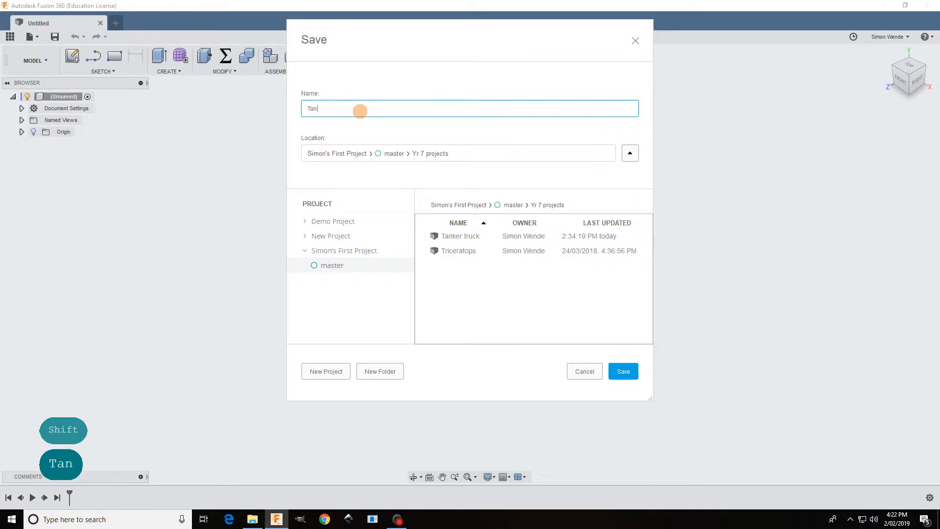
{"action": "type", "text": "ker tru"}
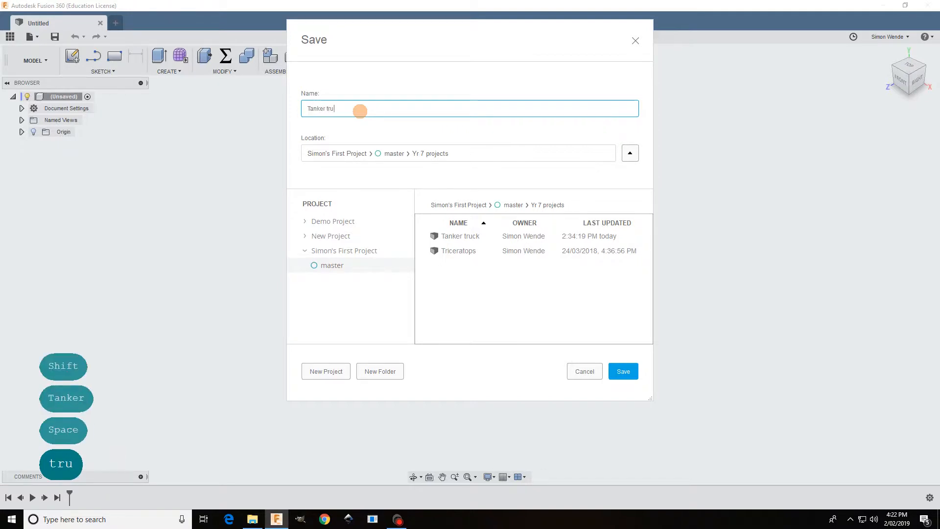
{"action": "type", "text": "ck"}
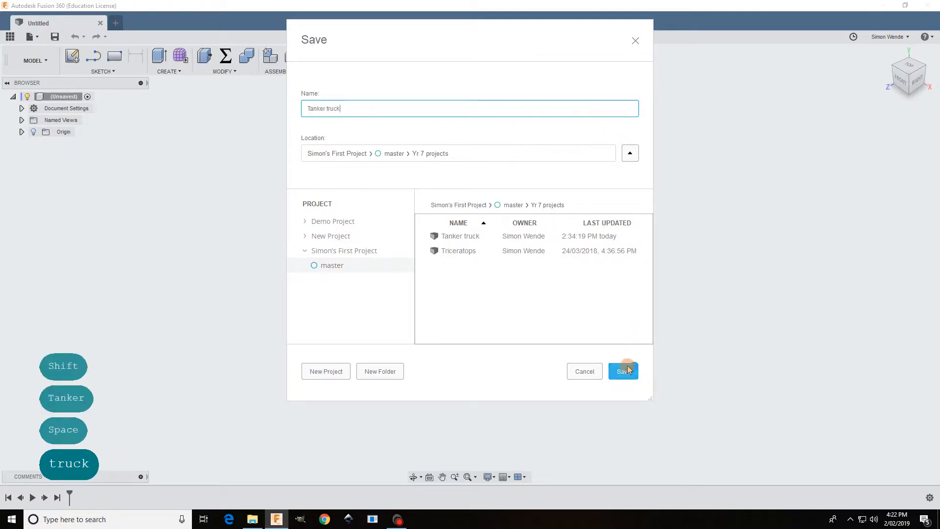
{"action": "left_click", "coordinate": [629, 370]}
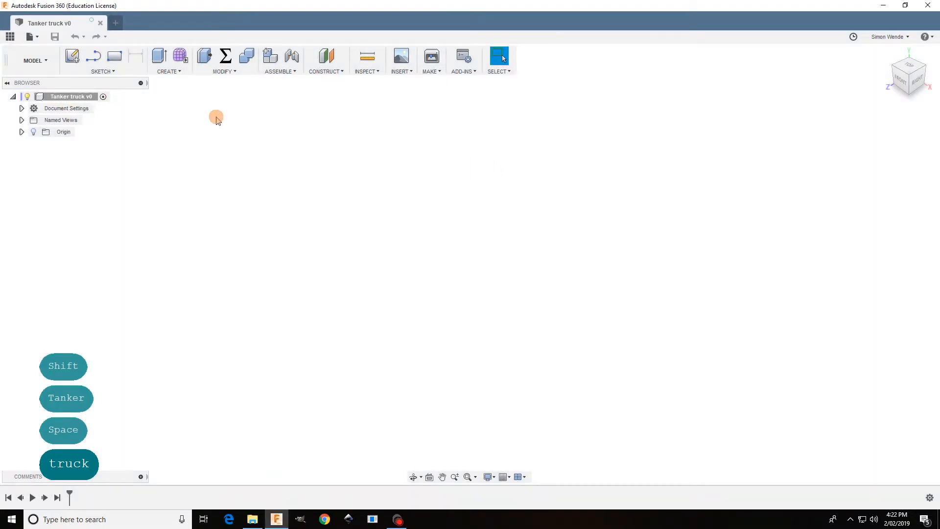
{"action": "key", "text": "space"}
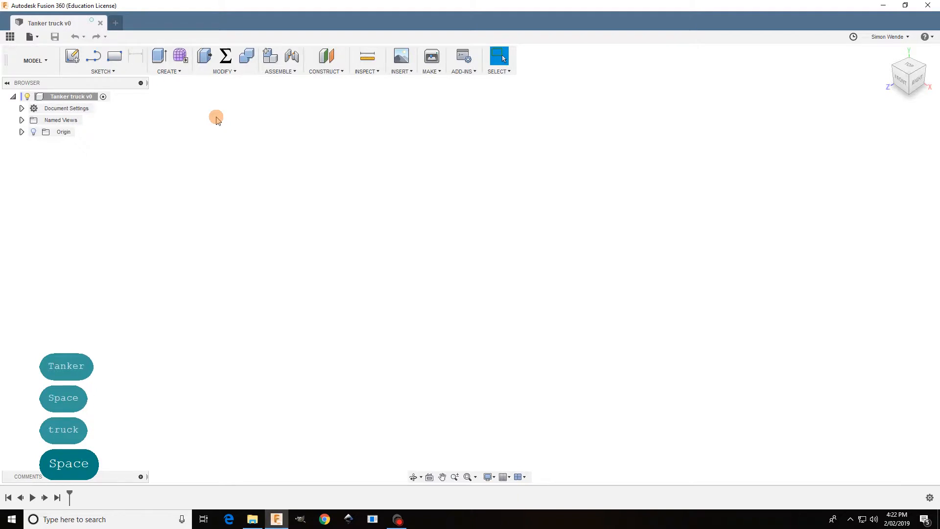
{"action": "key", "text": "alt+x"}
{"action": "key", "text": "alt+x"}
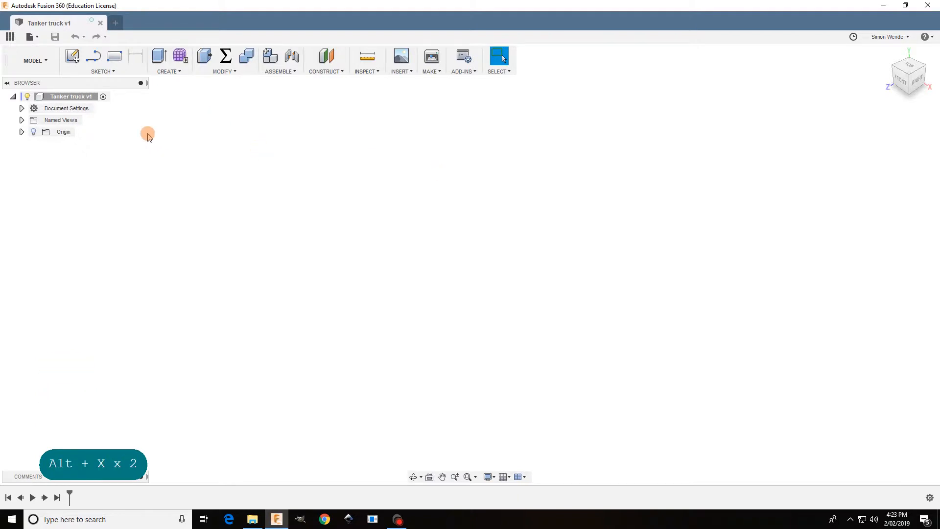
Create a new component under the top-level Tanker truck assembly and name it "truck".
{"action": "right_click", "coordinate": [77, 98]}
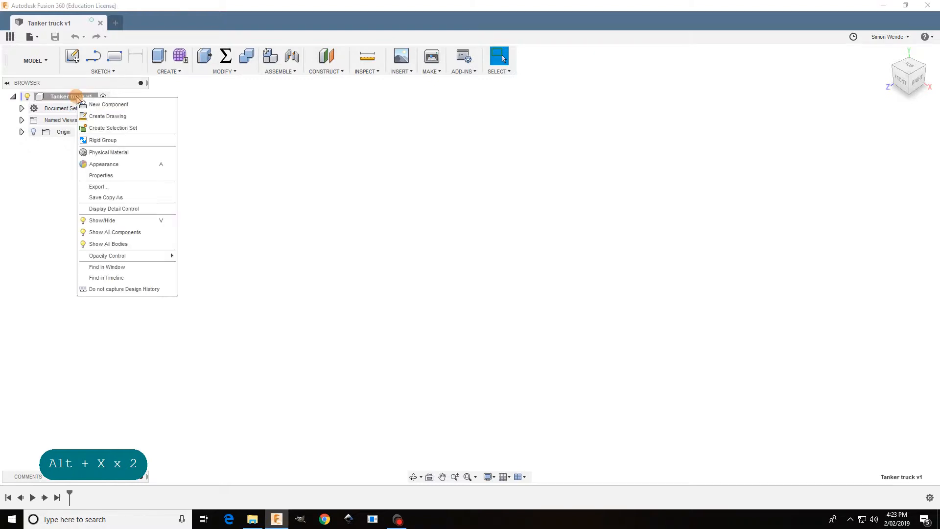
{"action": "left_click", "coordinate": [109, 104]}
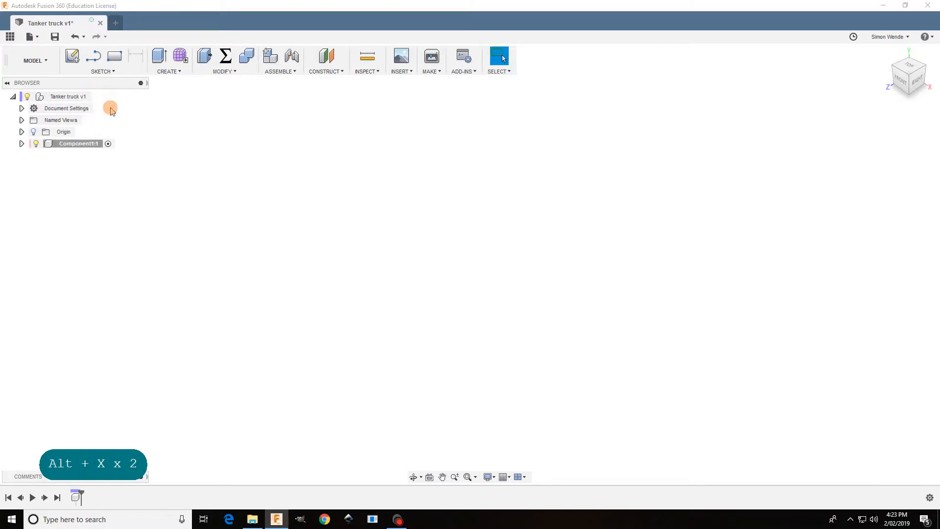
{"action": "left_click", "coordinate": [77, 145]}
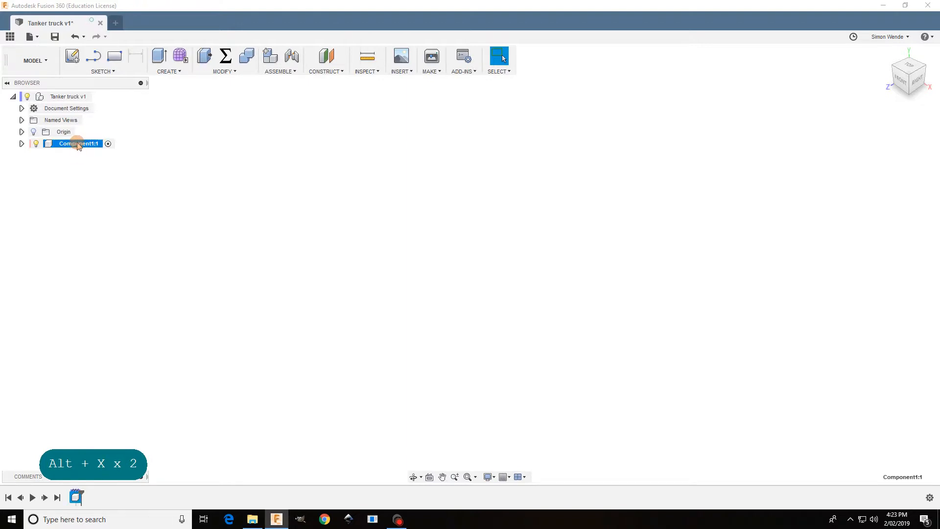
{"action": "double_click", "coordinate": [75, 144]}
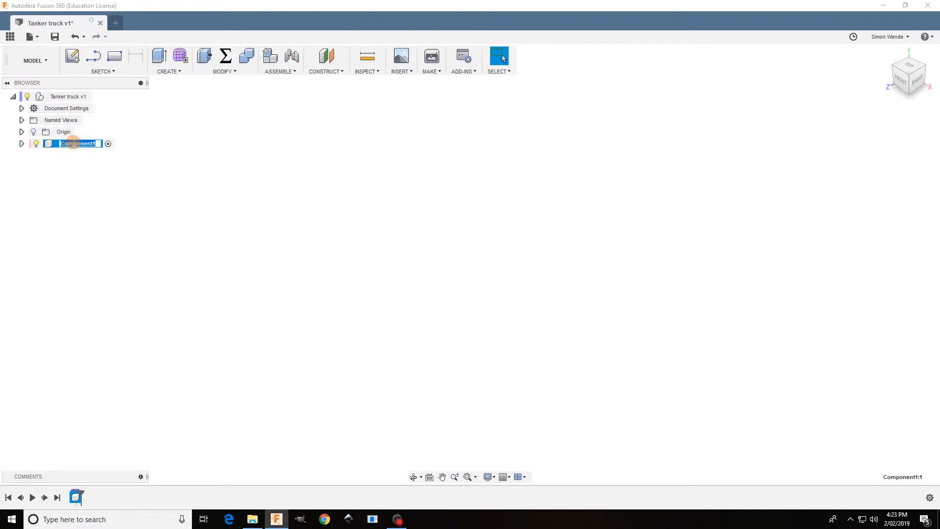
{"action": "type", "text": "truck"}
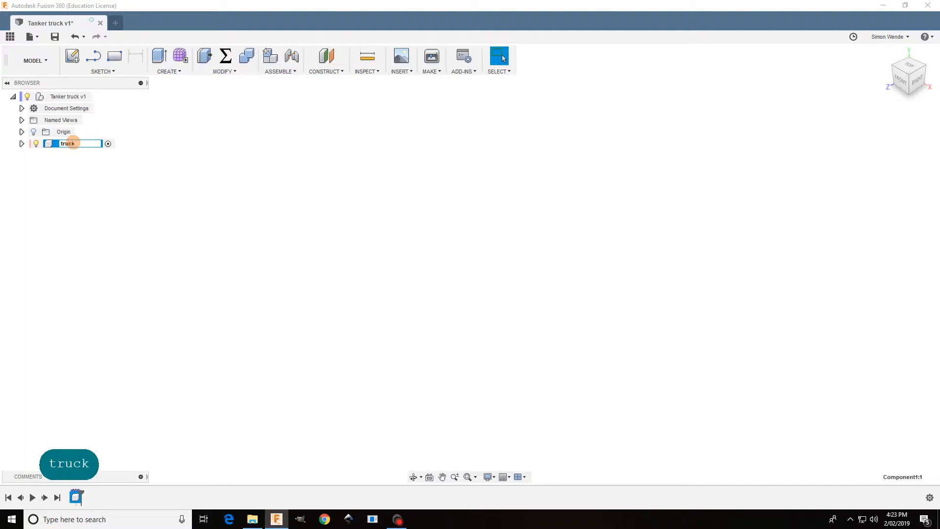
{"action": "key", "text": "Return"}
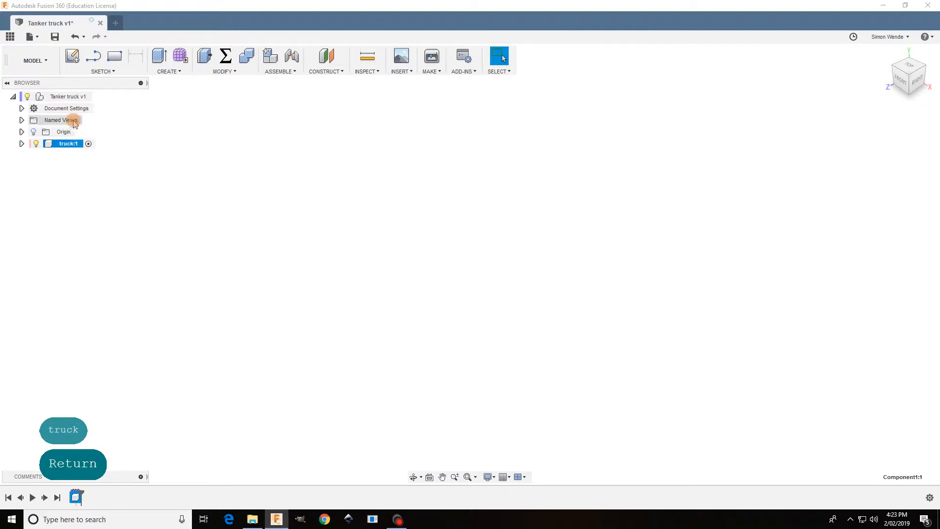
Add a second component under the top-level Tanker truck assembly and name it "wheels".
{"action": "left_click", "coordinate": [69, 99]}
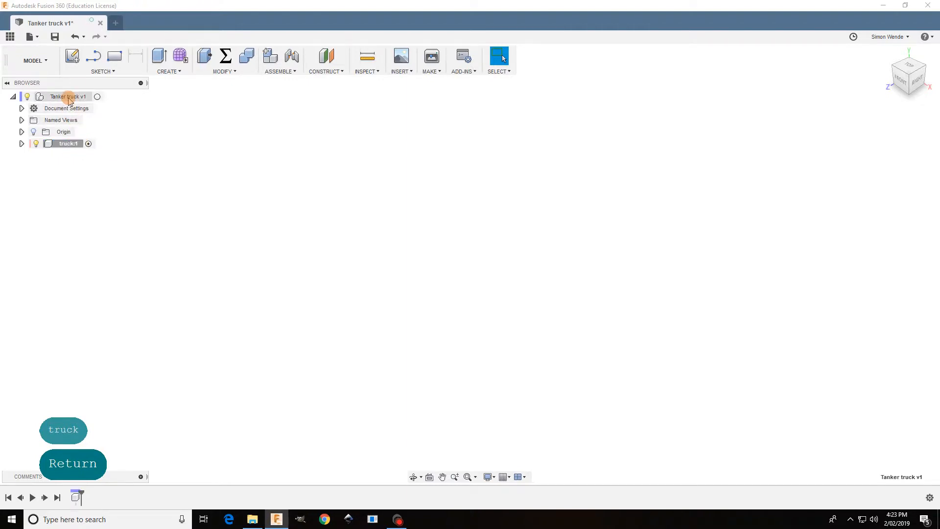
{"action": "right_click", "coordinate": [69, 98]}
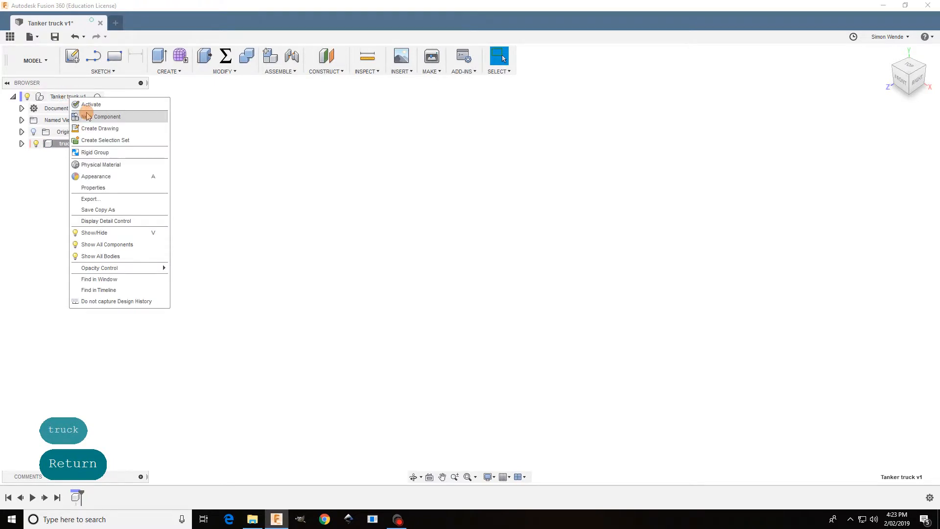
{"action": "left_click", "coordinate": [88, 118]}
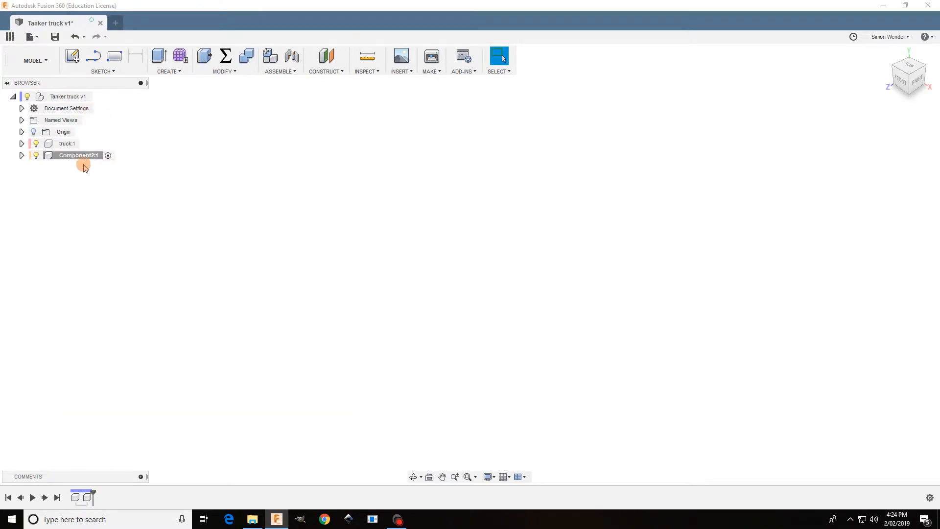
{"action": "left_click", "coordinate": [72, 156]}
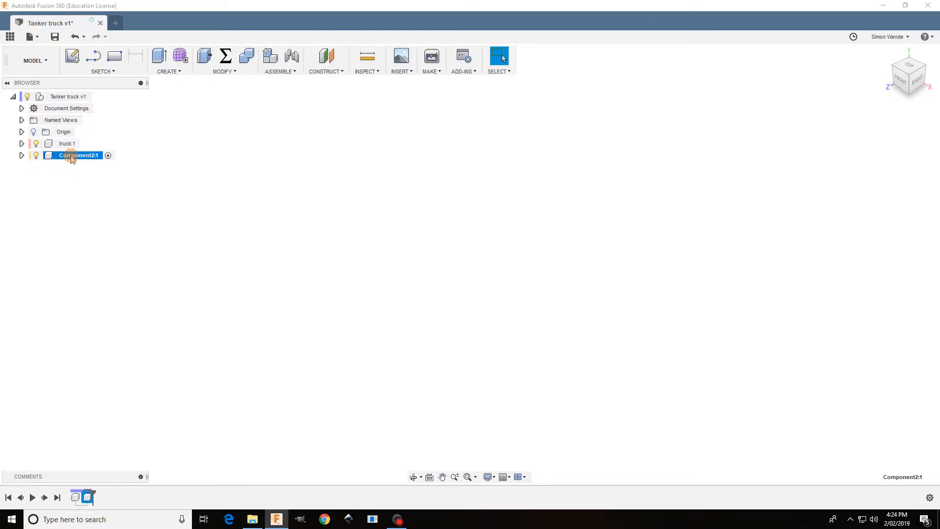
{"action": "double_click", "coordinate": [72, 157]}
{"action": "type", "text": "wheels"}
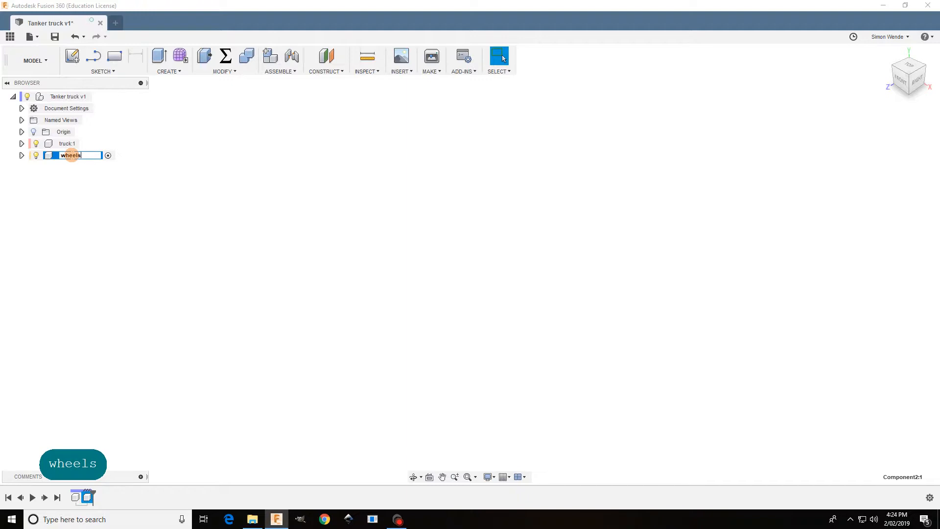
{"action": "key", "text": "Return"}
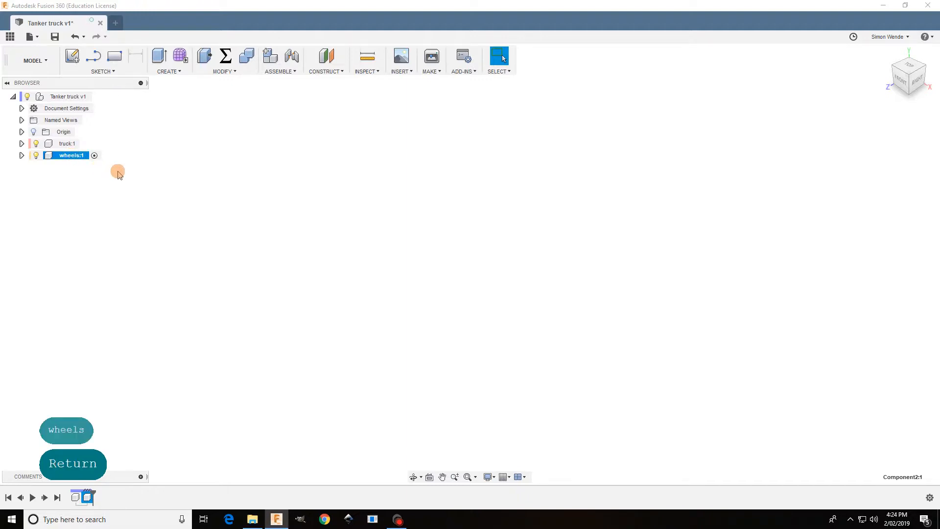
Make the truck component the active component.
{"action": "left_click", "coordinate": [74, 144], "text": "ctrl"}
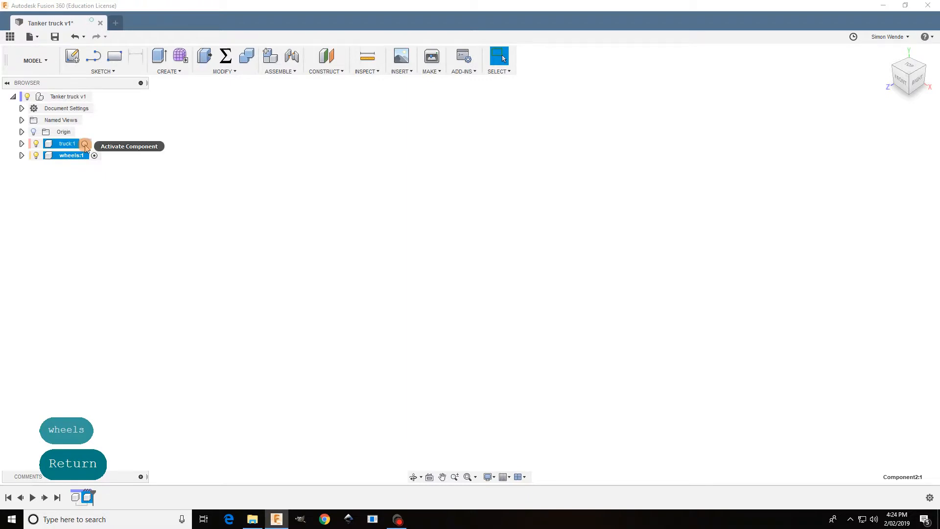
{"action": "left_click", "coordinate": [86, 144]}
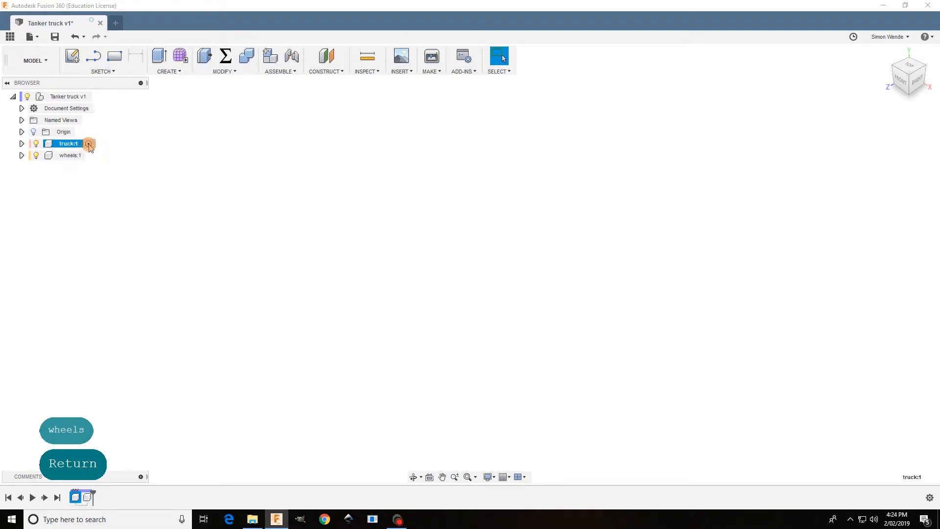
{"action": "left_click", "coordinate": [66, 145]}
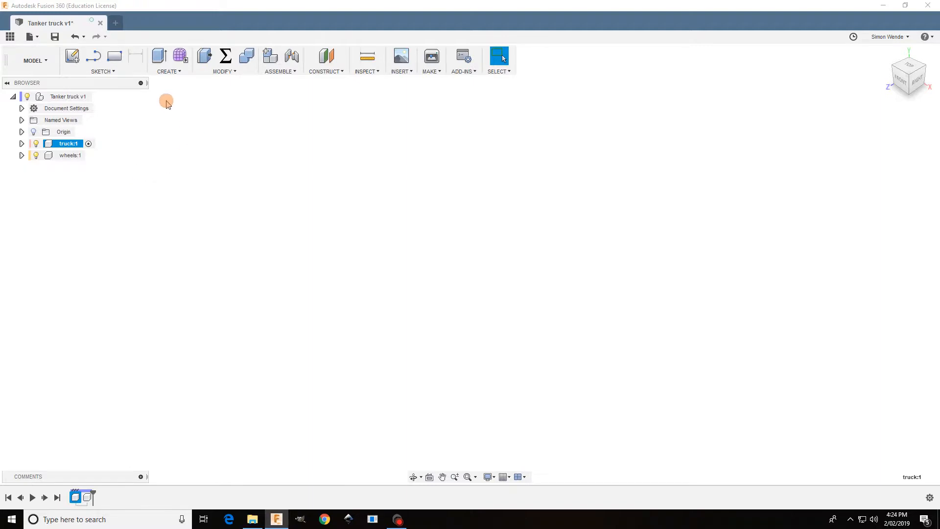
Start a new sketch for the truck component on the vertical YZ plane, seen from the right.
{"action": "left_click", "coordinate": [103, 71]}
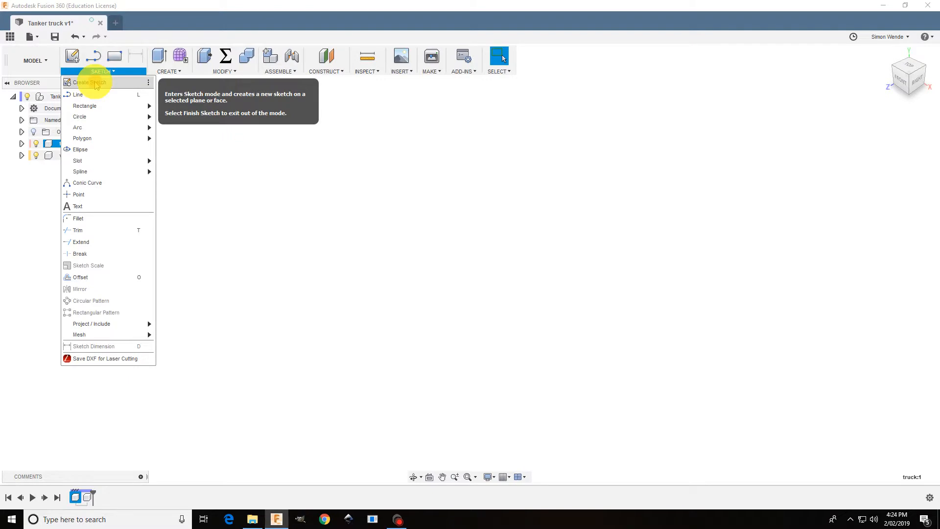
{"action": "left_click", "coordinate": [96, 83]}
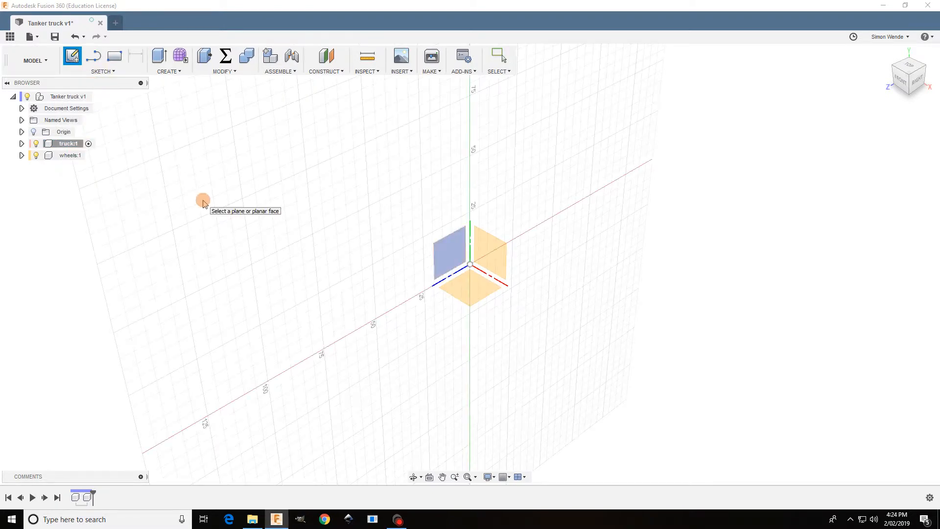
{"action": "left_click", "coordinate": [448, 256]}
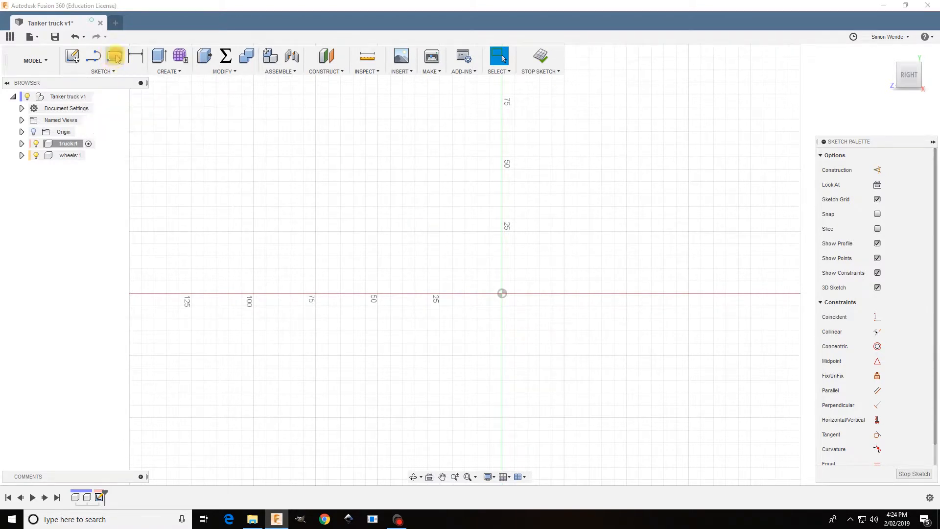
Sketch a horizontal rectangle about 88 mm long and 13 mm high, with its lower-left corner on the origin.
{"action": "left_click", "coordinate": [115, 58]}
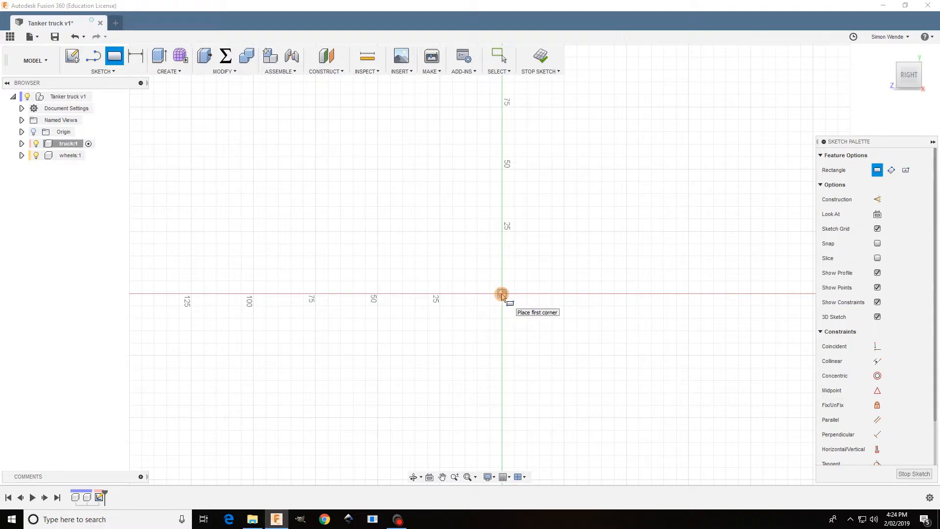
{"action": "left_click", "coordinate": [503, 293]}
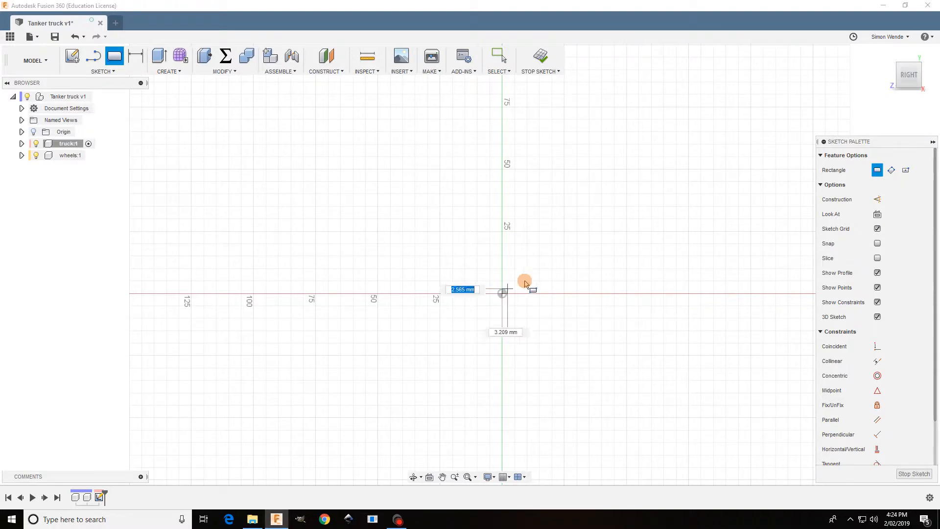
{"action": "left_click", "coordinate": [720, 260]}
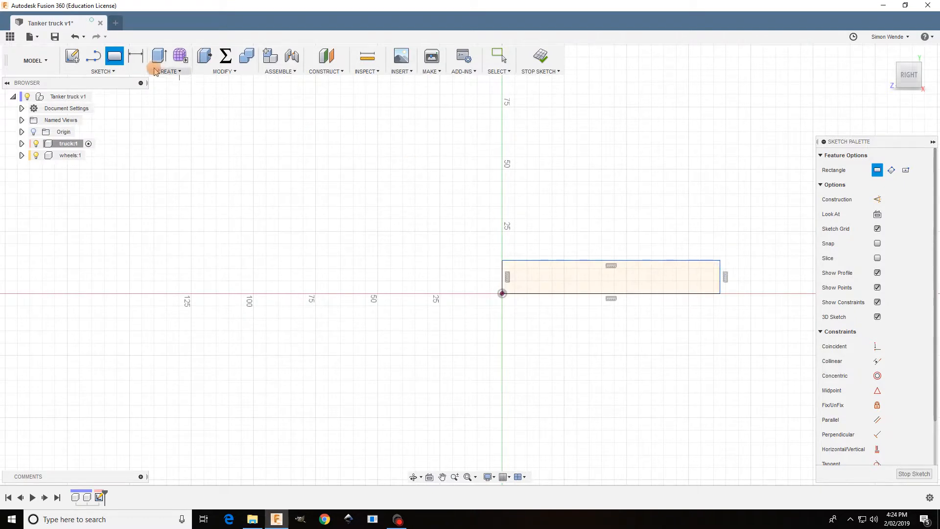
Dimension the rectangle's bottom edge and set its length to 169 mm.
{"action": "left_click", "coordinate": [137, 59]}
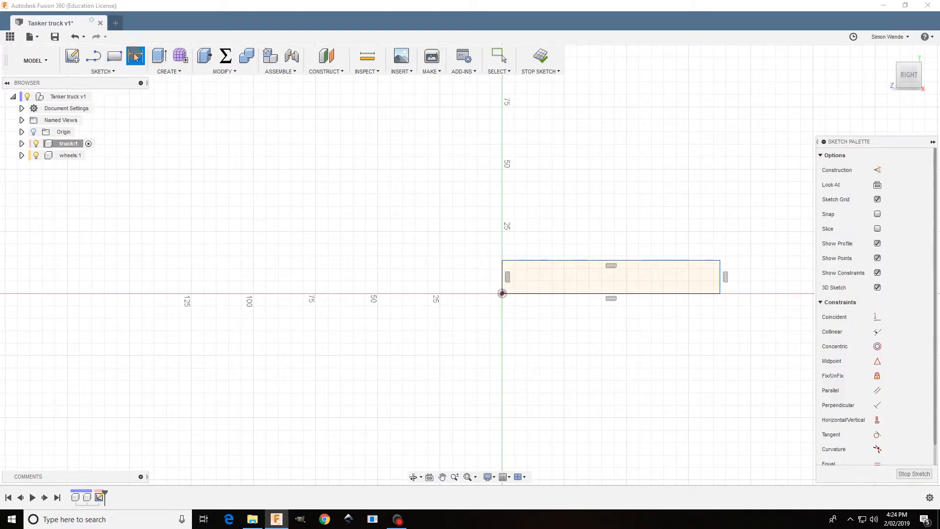
{"action": "left_click", "coordinate": [579, 295]}
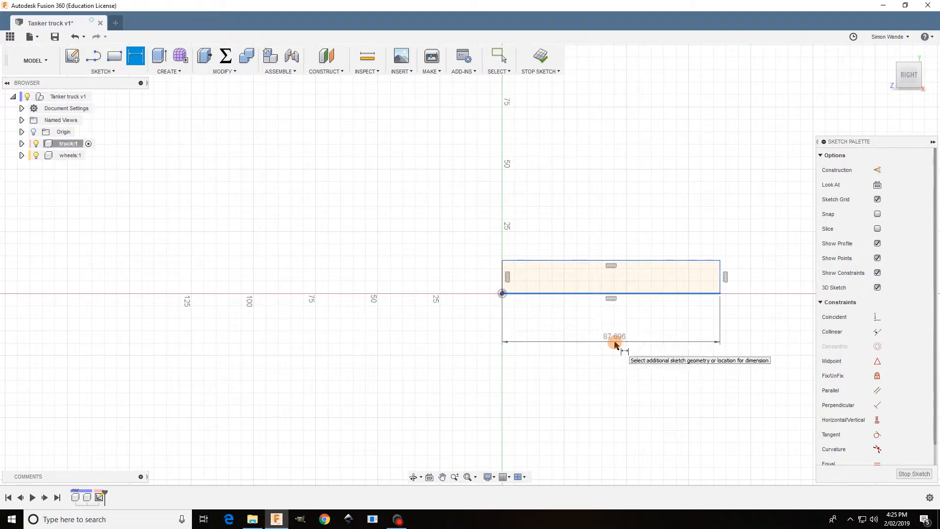
{"action": "left_click", "coordinate": [615, 342]}
{"action": "key", "text": "End"}
{"action": "key", "text": "Right"}
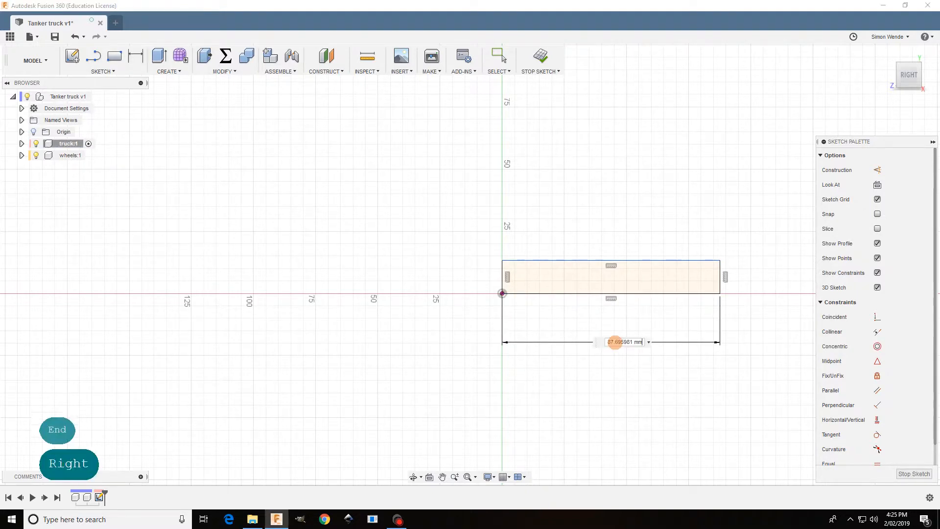
{"action": "key", "text": "Home"}
{"action": "key", "text": "BackSpace"}
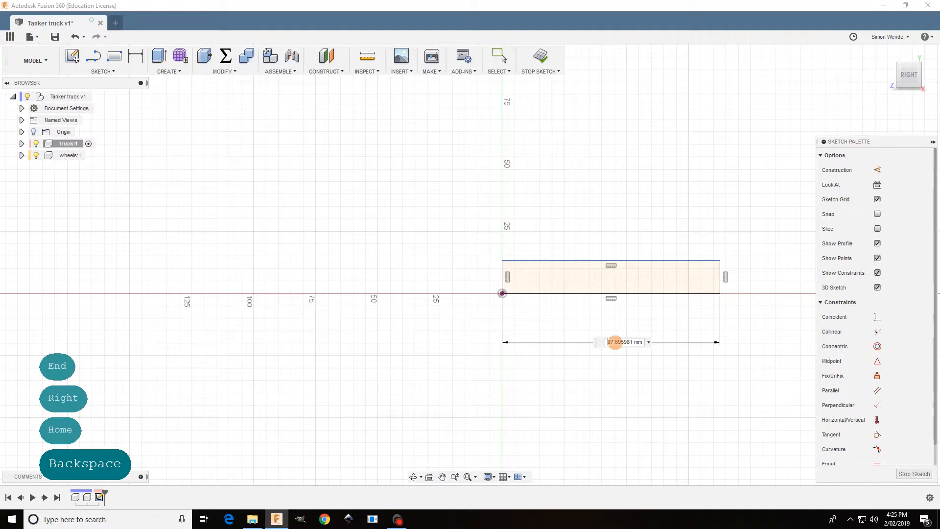
{"action": "double_click", "coordinate": [616, 342]}
{"action": "key", "text": "End"}
{"action": "key", "text": "Right"}
{"action": "key", "text": "Page_Up"}
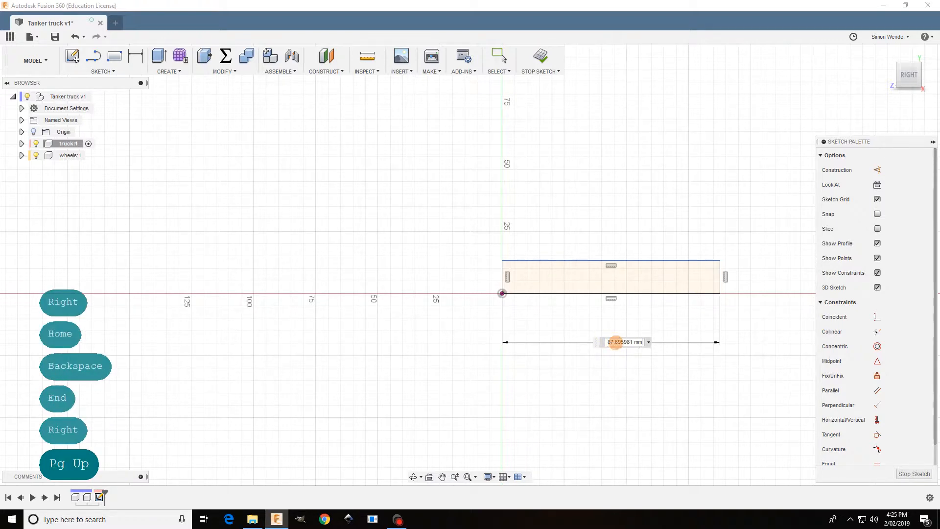
{"action": "double_click", "coordinate": [616, 342]}
{"action": "double_click", "coordinate": [617, 341]}
{"action": "key", "text": "Num_Lock"}
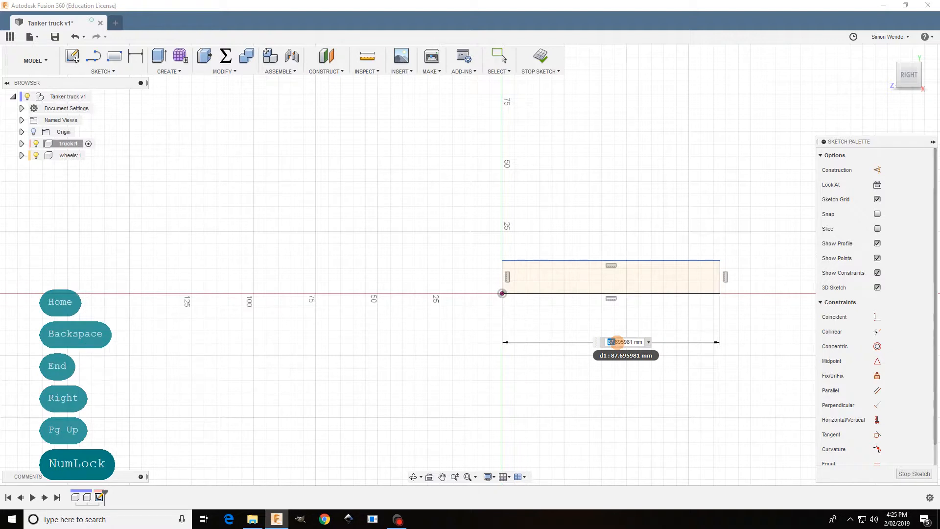
{"action": "triple_click", "coordinate": [617, 342]}
{"action": "type", "text": "169"}
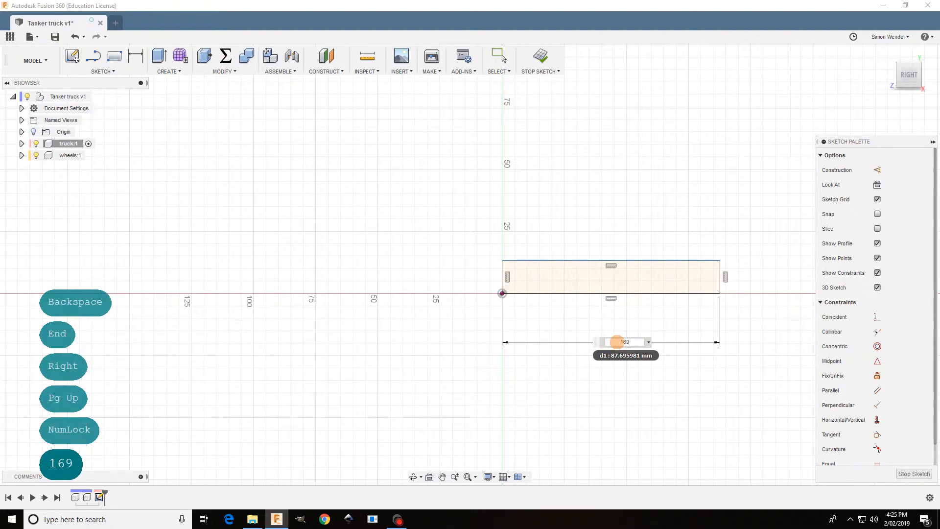
{"action": "key", "text": "Return"}
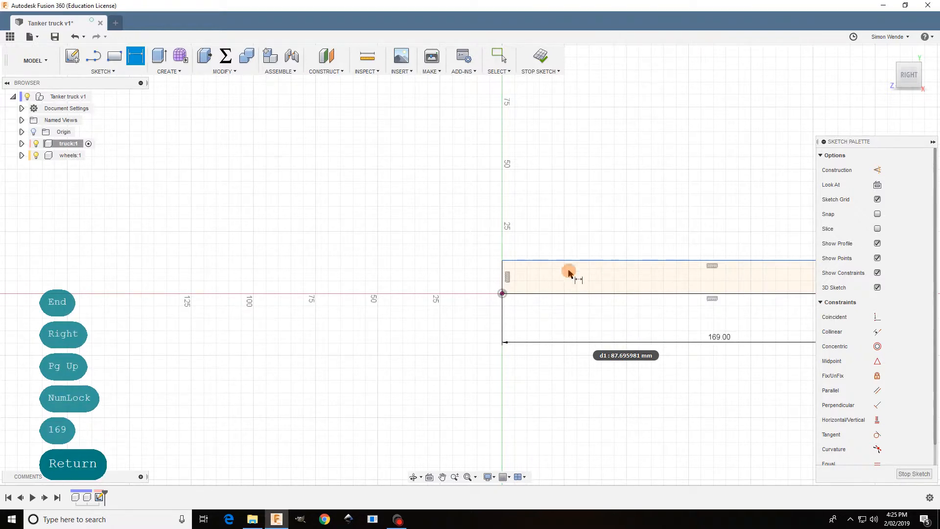
Dimension the rectangle's left edge and set its height to 19 mm.
{"action": "left_click", "coordinate": [503, 277]}
{"action": "left_click", "coordinate": [468, 277]}
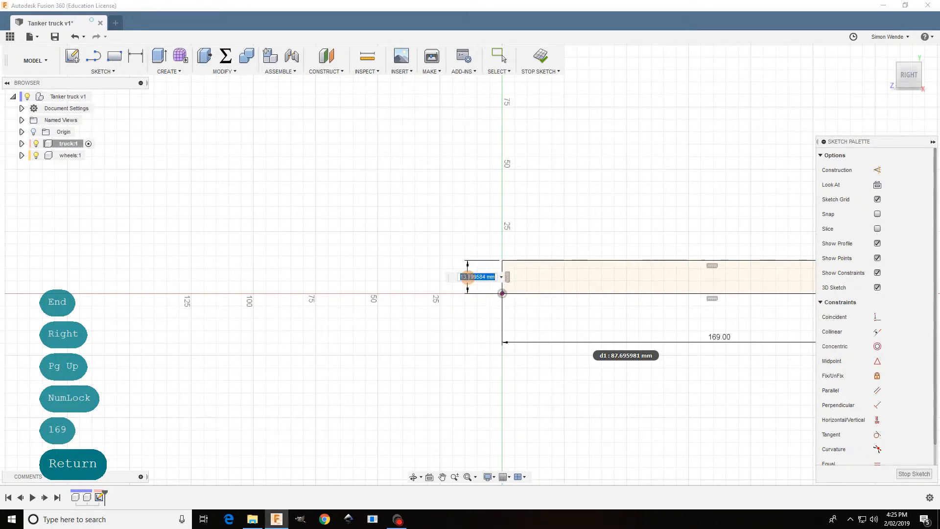
{"action": "type", "text": "19"}
{"action": "key", "text": "Return"}
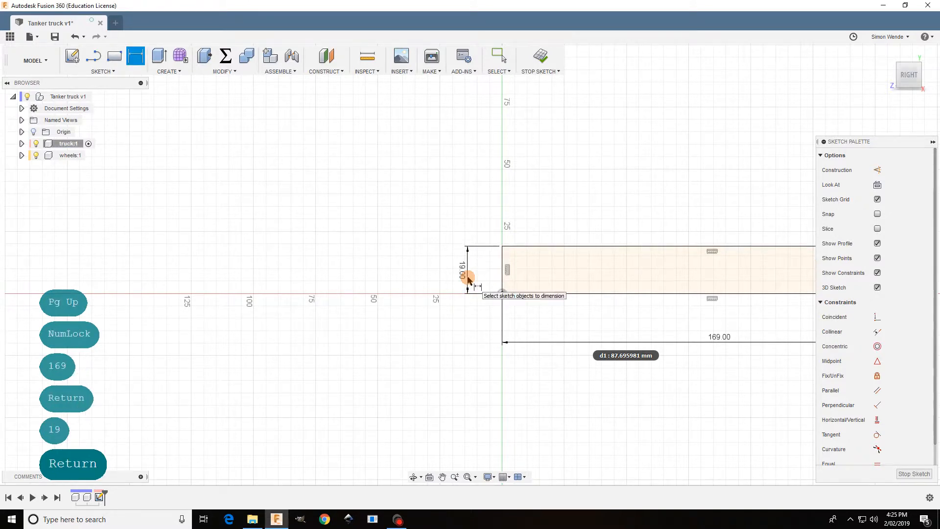
Draw a horizontal construction line through the rectangle, joining the midpoints of its two short sides.
{"action": "left_click", "coordinate": [467, 477]}
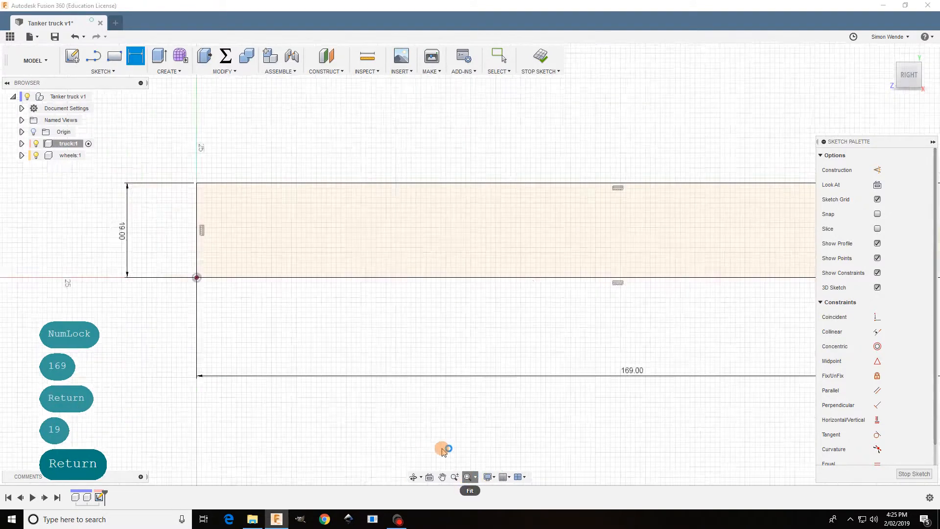
{"action": "scroll", "coordinate": [354, 369], "scroll_direction": "up", "scroll_amount": 2}
{"action": "scroll", "coordinate": [353, 370], "scroll_direction": "down", "scroll_amount": 4}
{"action": "scroll", "coordinate": [189, 292], "scroll_direction": "down", "scroll_amount": 2}
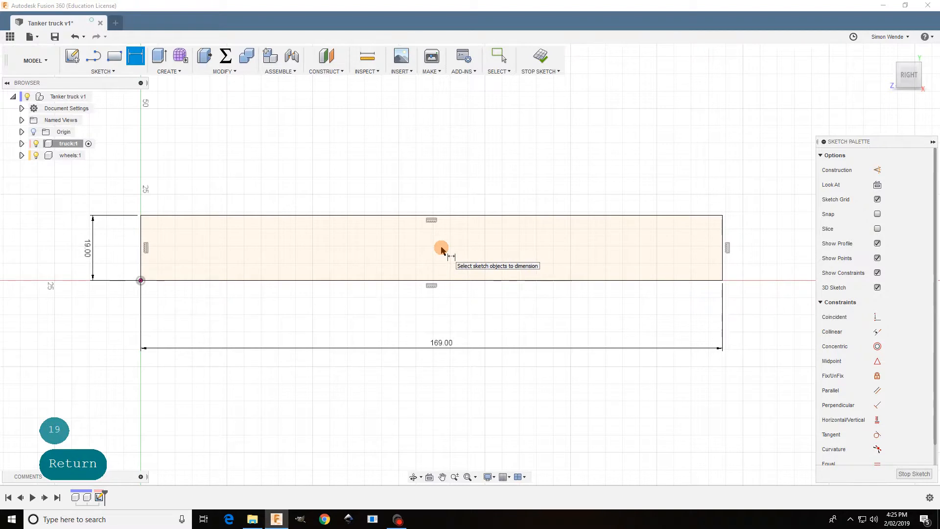
{"action": "left_click", "coordinate": [115, 57]}
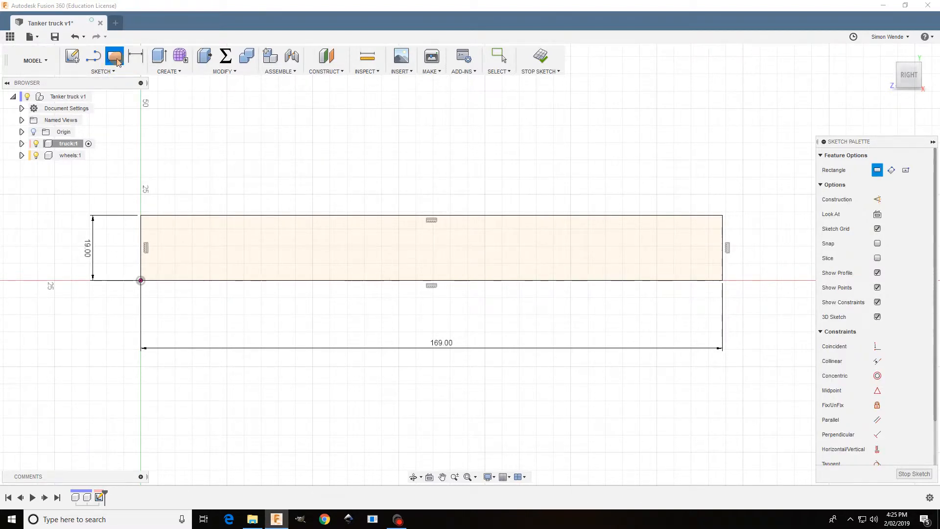
{"action": "left_click", "coordinate": [94, 58]}
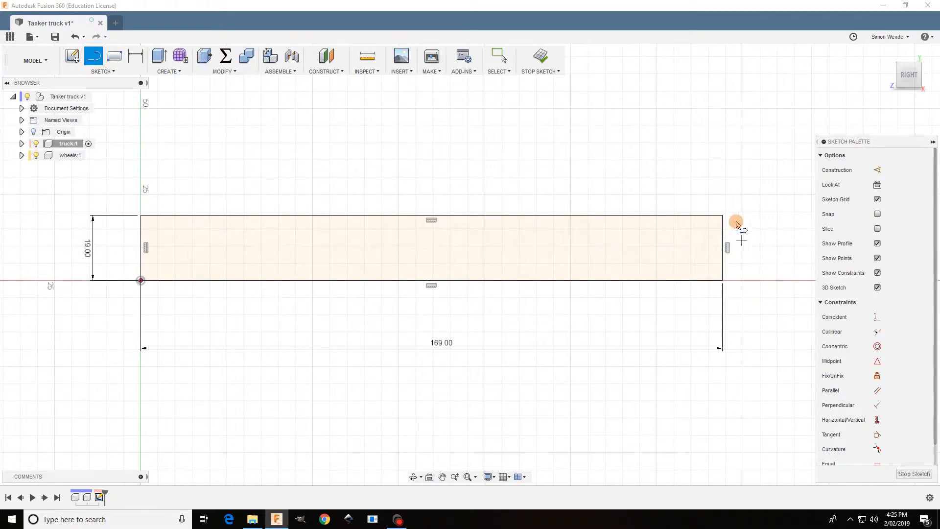
{"action": "left_click", "coordinate": [877, 171]}
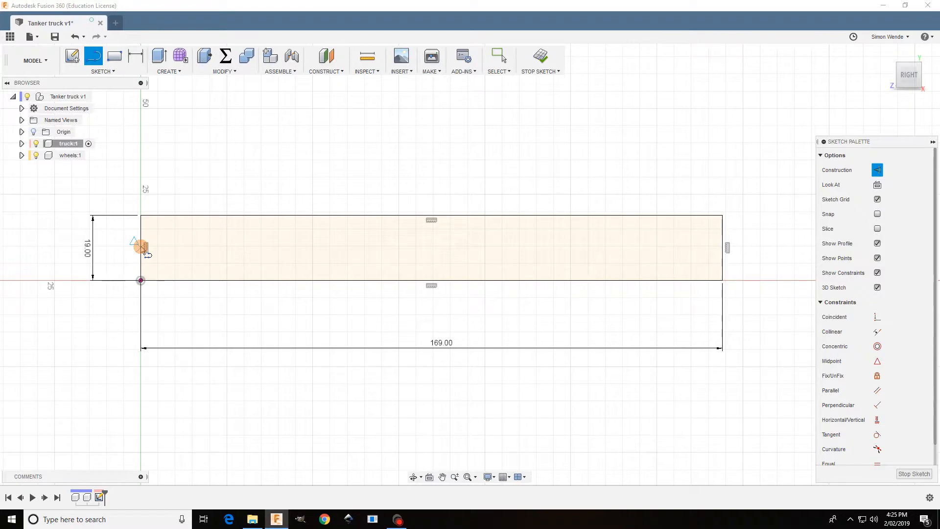
{"action": "left_click", "coordinate": [145, 248]}
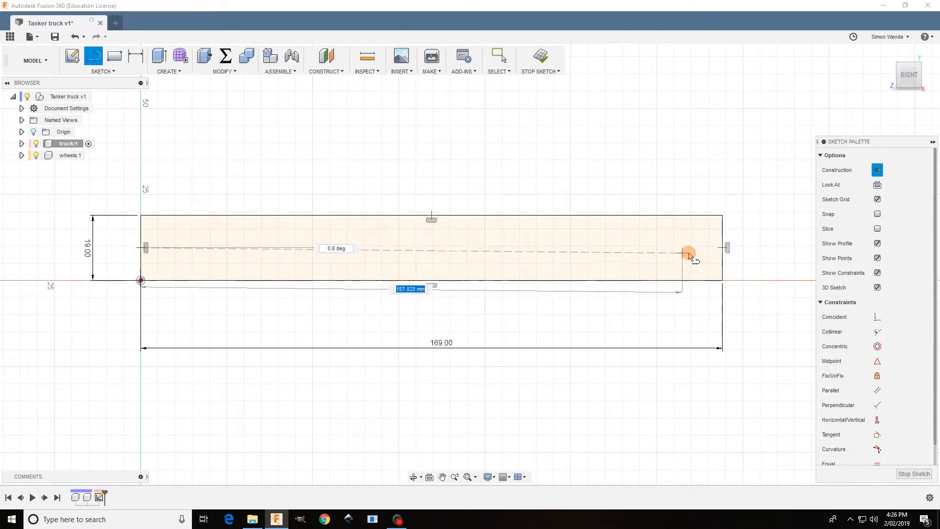
{"action": "left_click", "coordinate": [721, 248]}
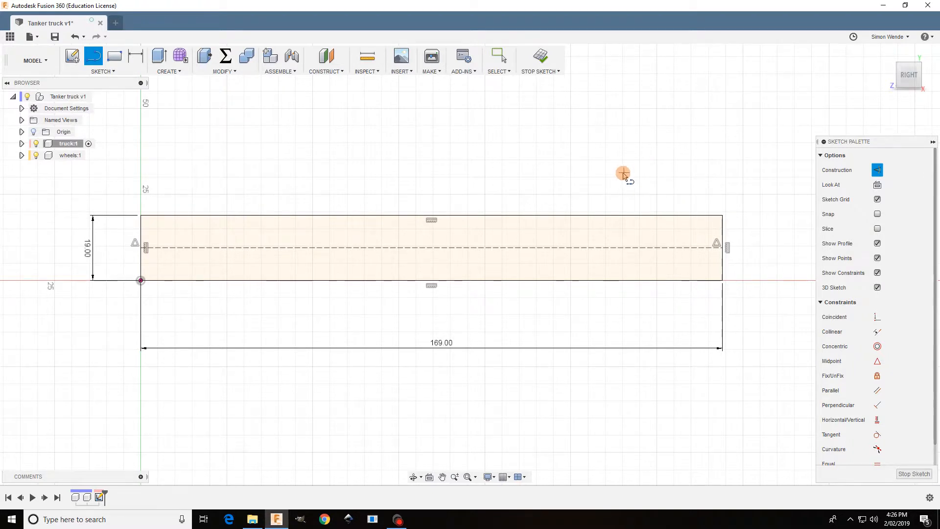
With normal lines, sketch a rectangular notch from the top edge down to the centreline, starting about 45 mm from the left end.
{"action": "left_click", "coordinate": [878, 170]}
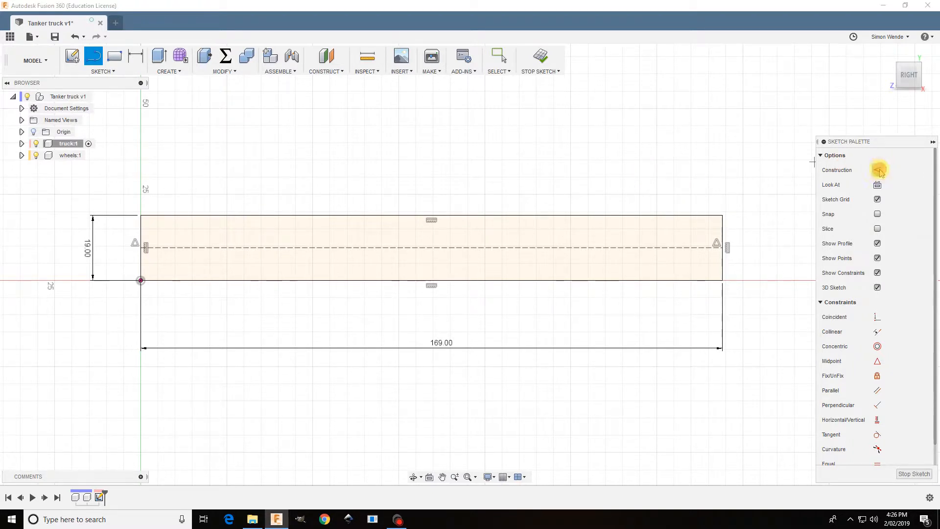
{"action": "left_click", "coordinate": [295, 216]}
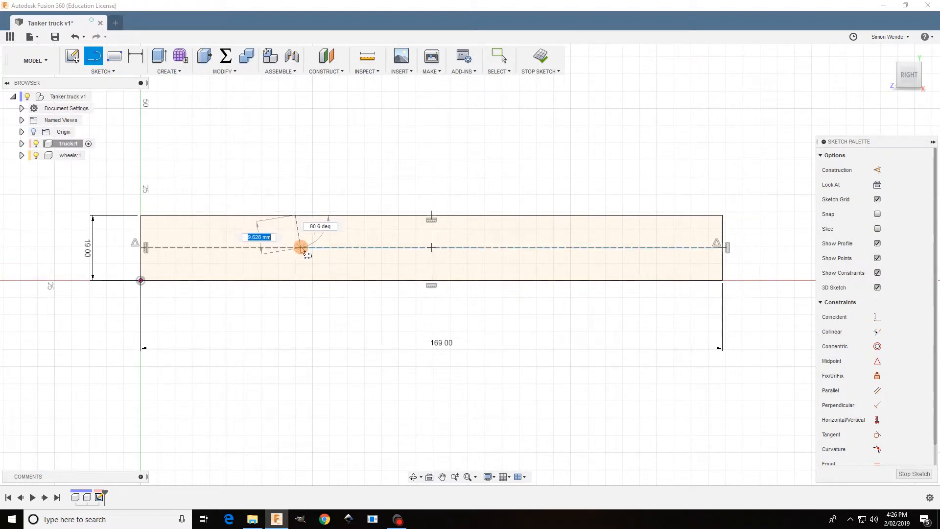
{"action": "left_click", "coordinate": [294, 248]}
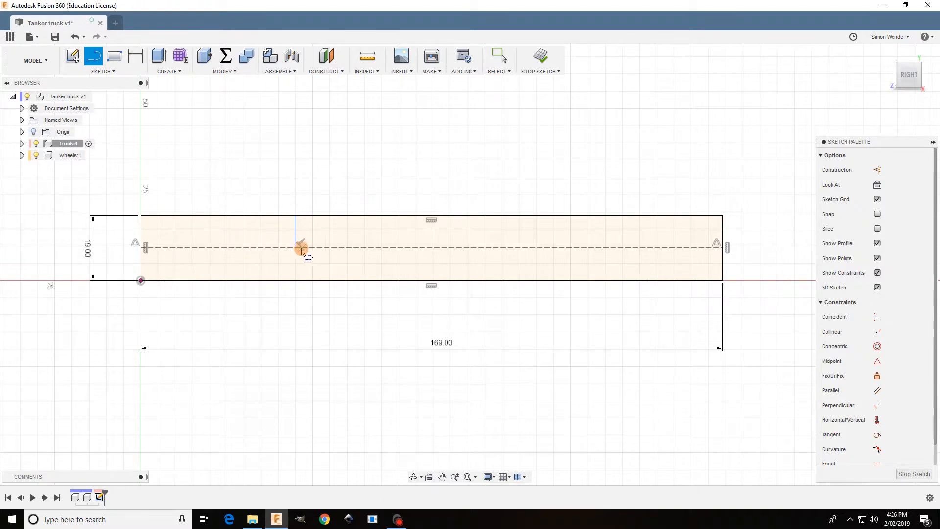
{"action": "left_click", "coordinate": [296, 249]}
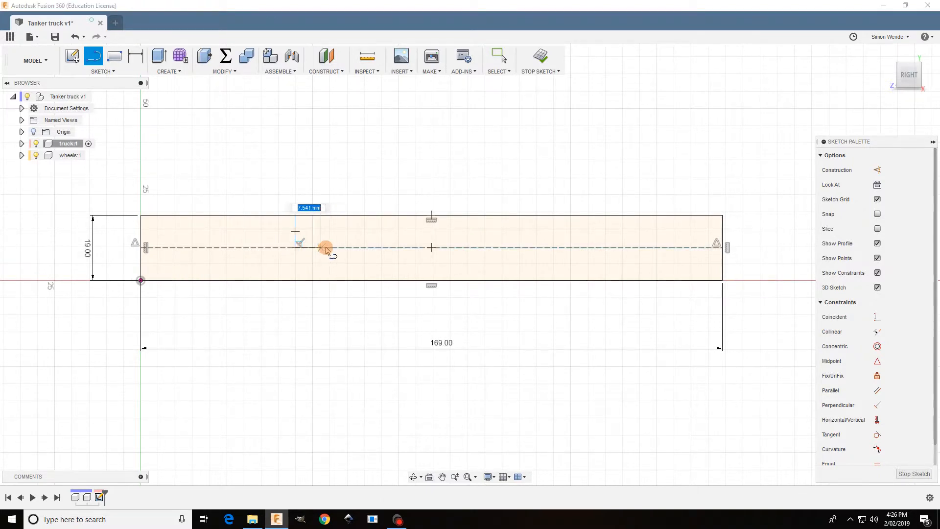
{"action": "left_click", "coordinate": [364, 249]}
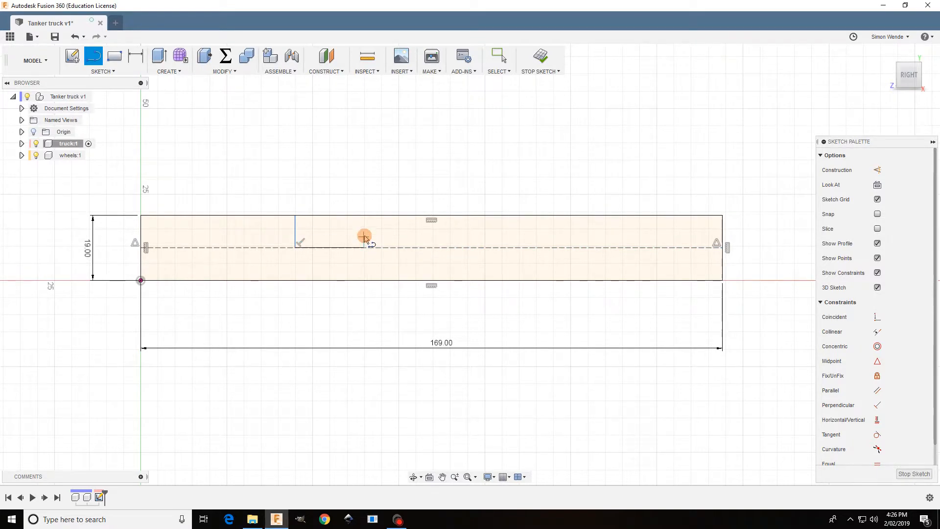
{"action": "left_click", "coordinate": [364, 248]}
{"action": "double_click", "coordinate": [364, 216]}
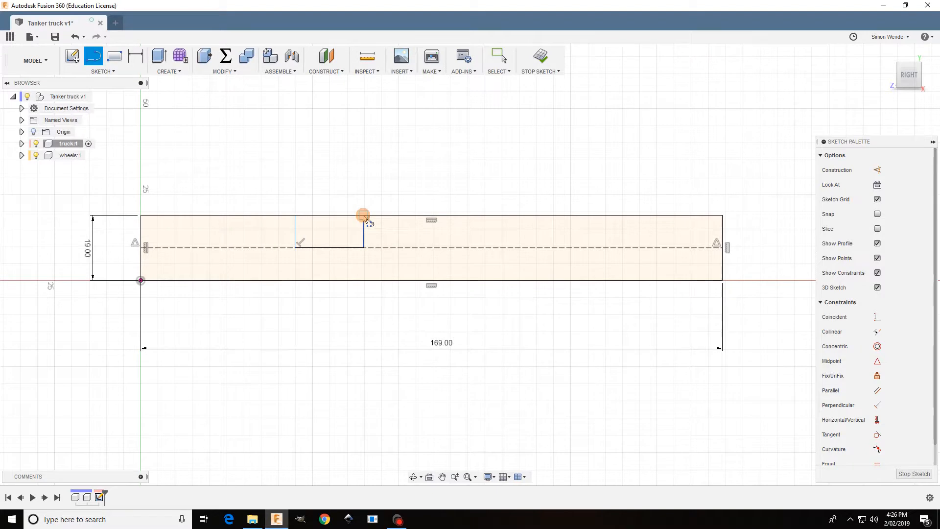
{"action": "key", "text": "Escape"}
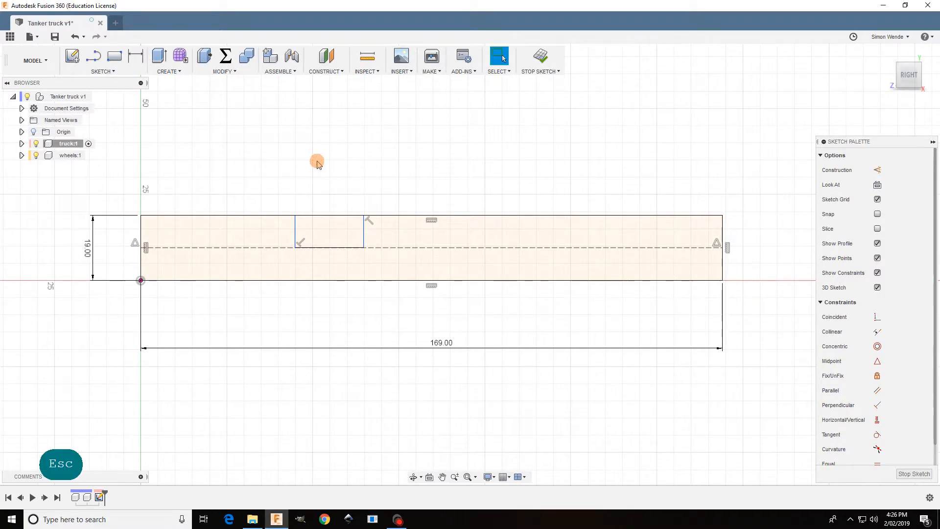
Trim away the part of the rectangle's top edge that spans the notch opening.
{"action": "left_click", "coordinate": [107, 72]}
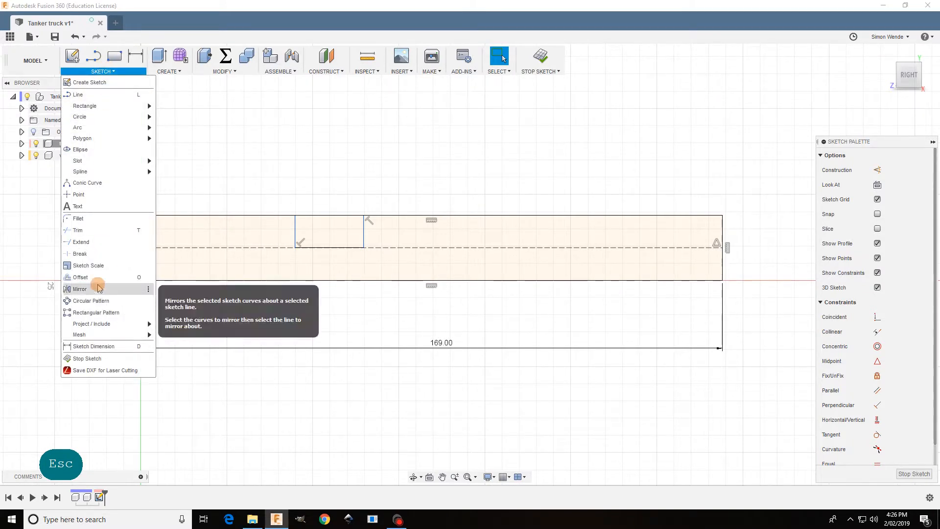
{"action": "left_click", "coordinate": [93, 230]}
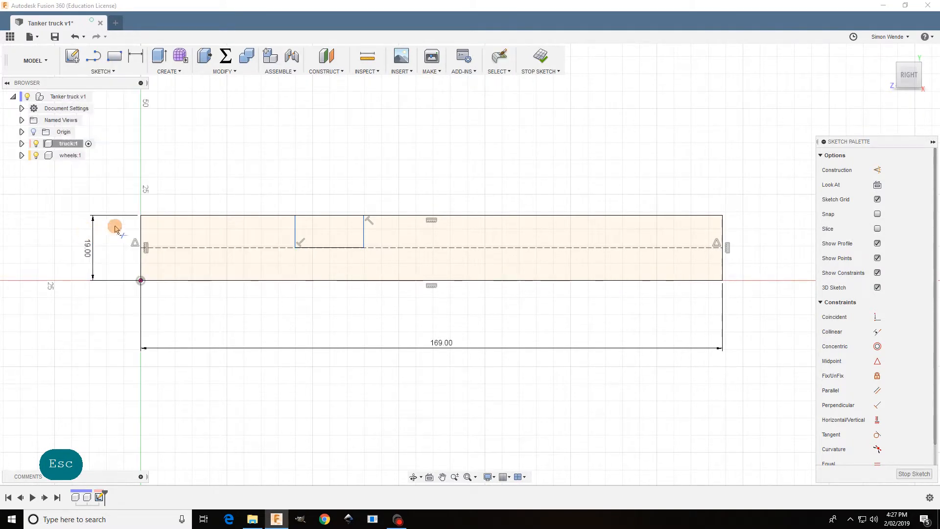
{"action": "left_click", "coordinate": [324, 216]}
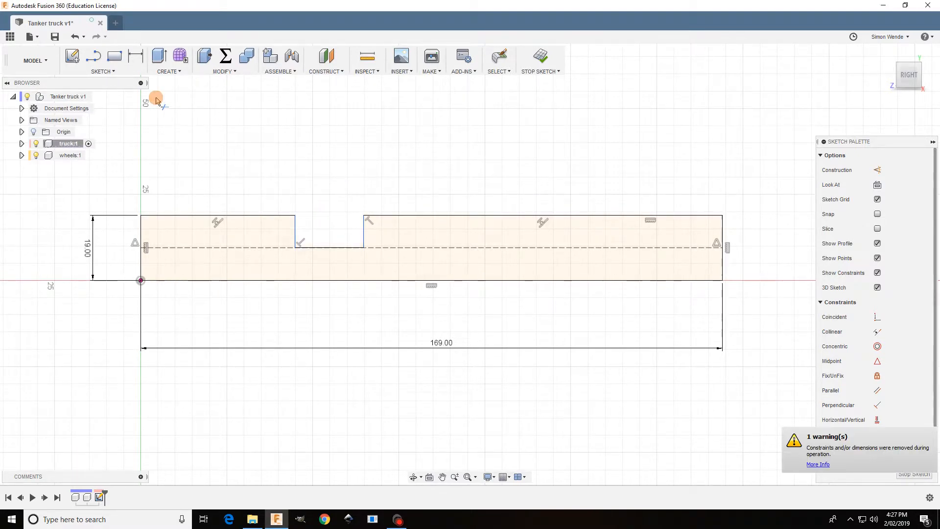
Dimension the top edge between the left end and the notch and set it to 50 mm.
{"action": "left_click", "coordinate": [134, 57]}
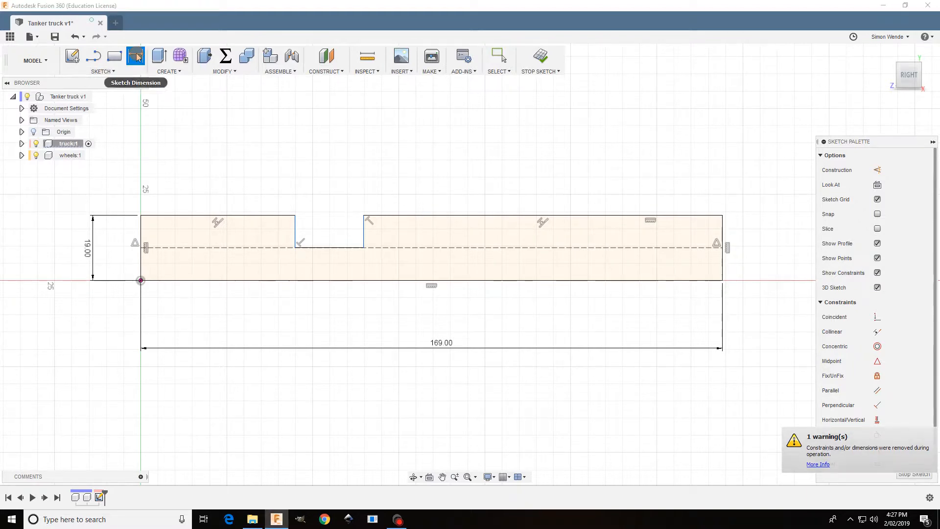
{"action": "left_click", "coordinate": [233, 216]}
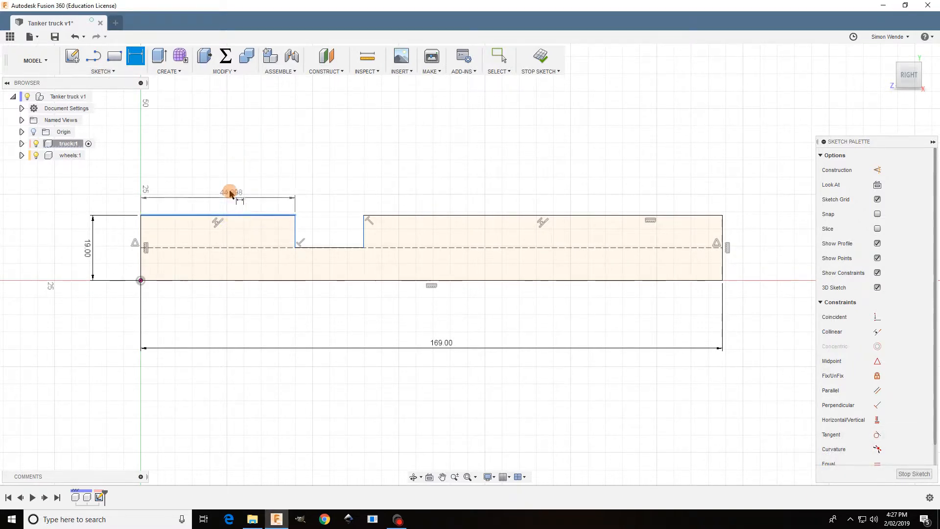
{"action": "left_click", "coordinate": [227, 174]}
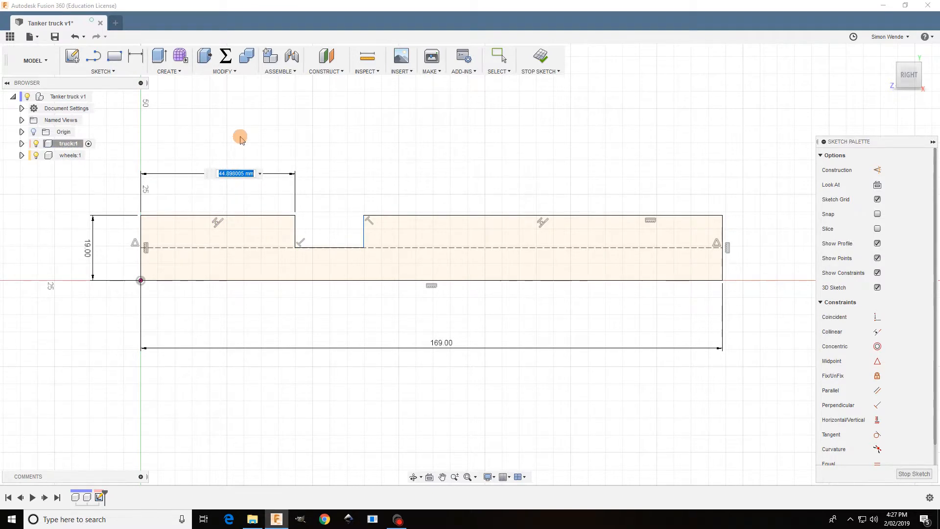
{"action": "type", "text": "50"}
{"action": "key", "text": "Return"}
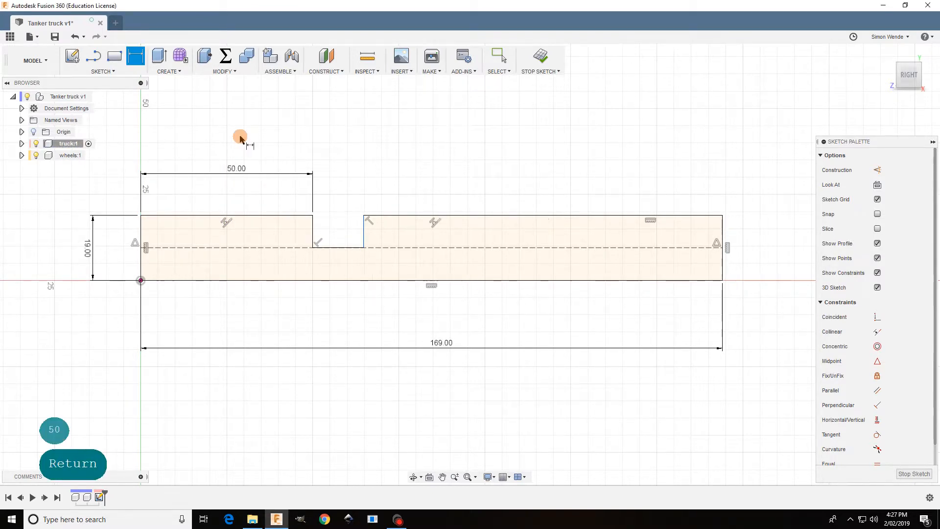
Dimension the notch opening between its two upper corners and set its width to 19 mm.
{"action": "left_click", "coordinate": [313, 216]}
{"action": "left_click", "coordinate": [363, 216]}
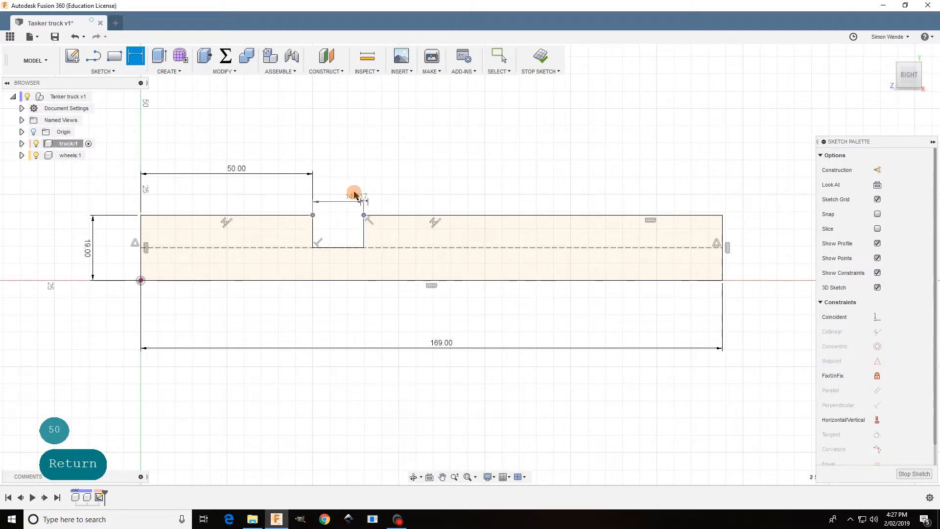
{"action": "left_click", "coordinate": [328, 172]}
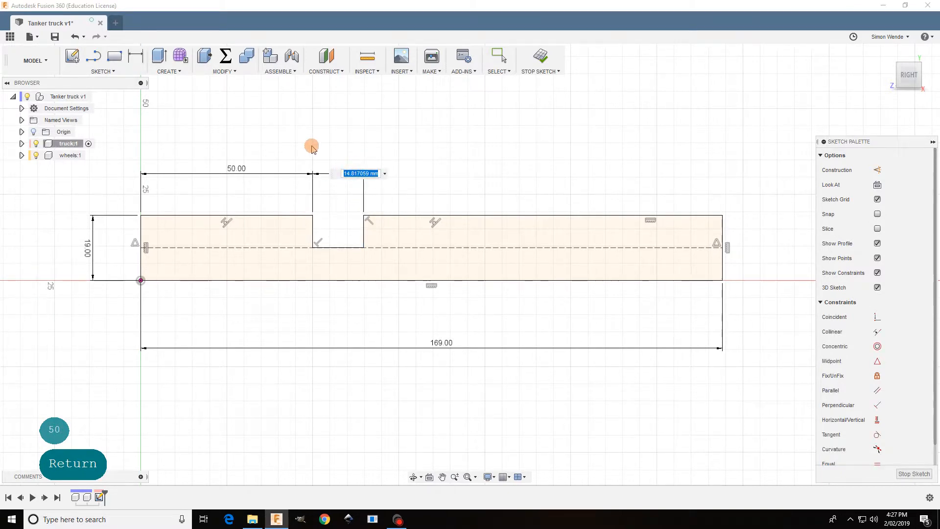
{"action": "type", "text": "19"}
{"action": "key", "text": "Return"}
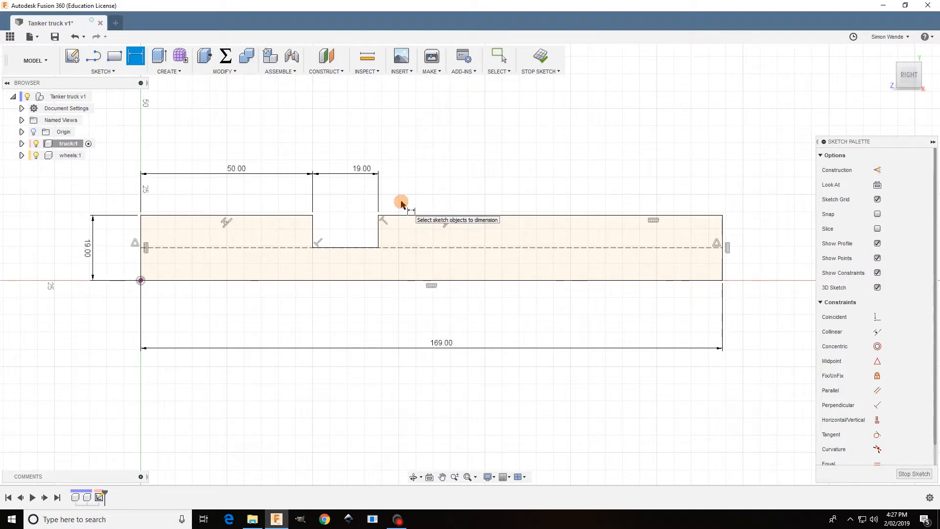
{"action": "left_click", "coordinate": [539, 216]}
{"action": "left_click", "coordinate": [534, 178]}
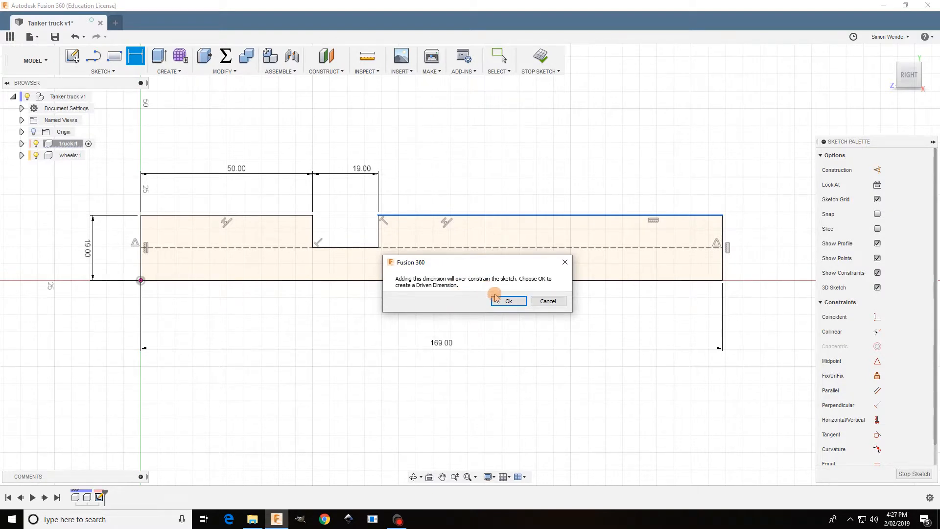
{"action": "left_click", "coordinate": [549, 301]}
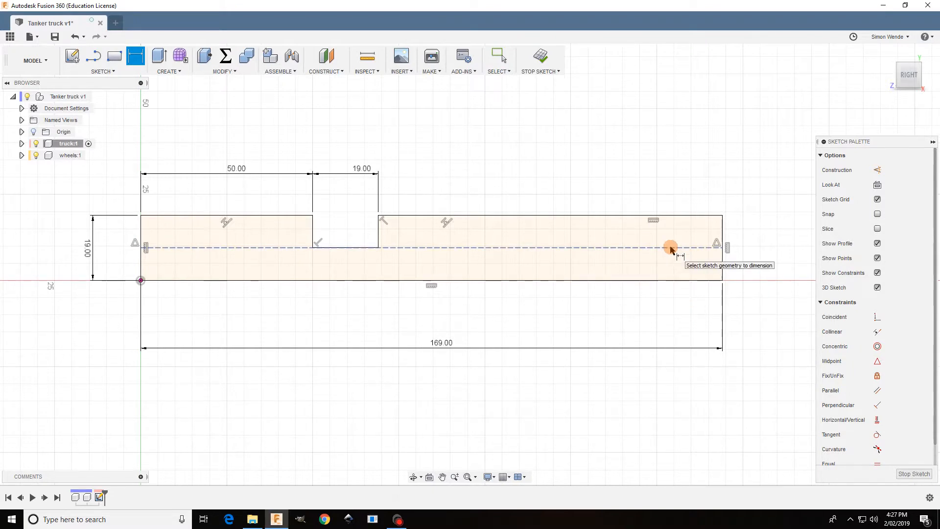
Draw a 7.5 mm diameter circle centred on the construction centreline, about 22 mm from the profile's right end.
{"action": "left_click", "coordinate": [113, 71]}
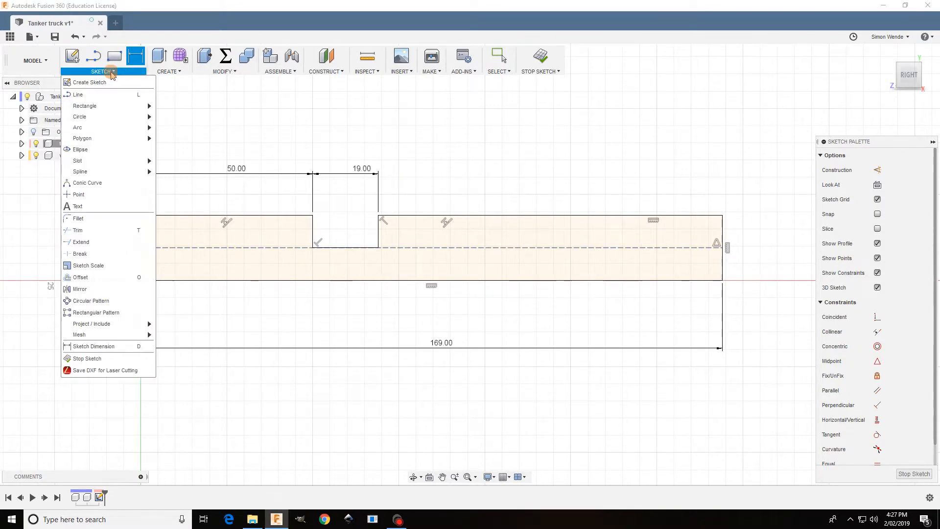
{"action": "mouse_move", "coordinate": [96, 117]}
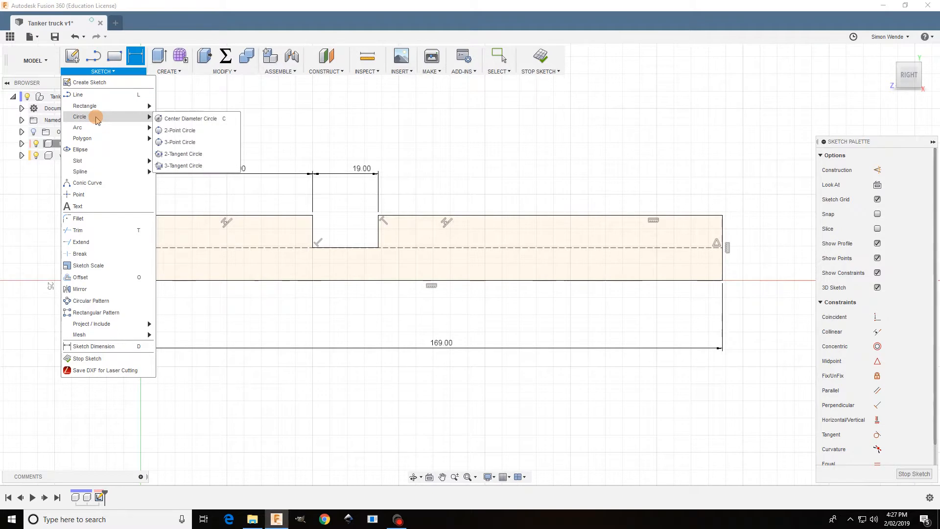
{"action": "left_click", "coordinate": [191, 122]}
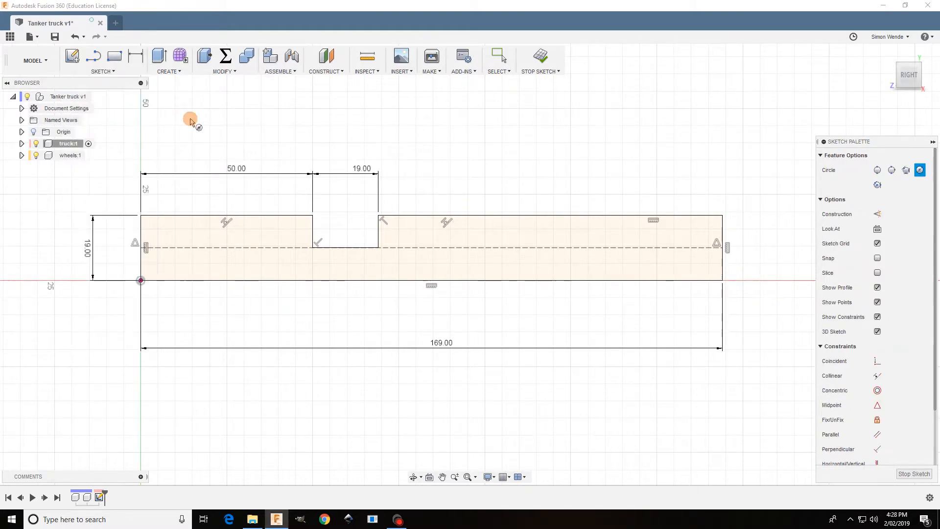
{"action": "left_click", "coordinate": [646, 248]}
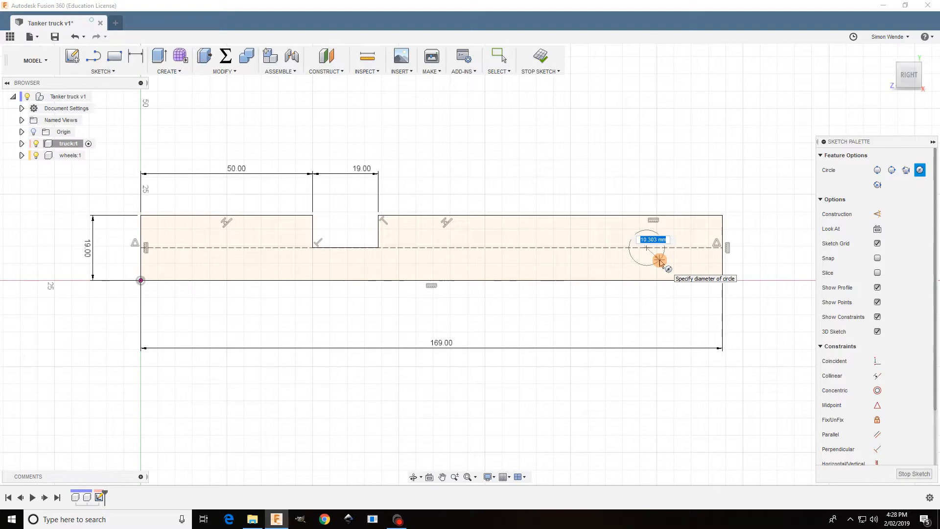
{"action": "type", "text": "8"}
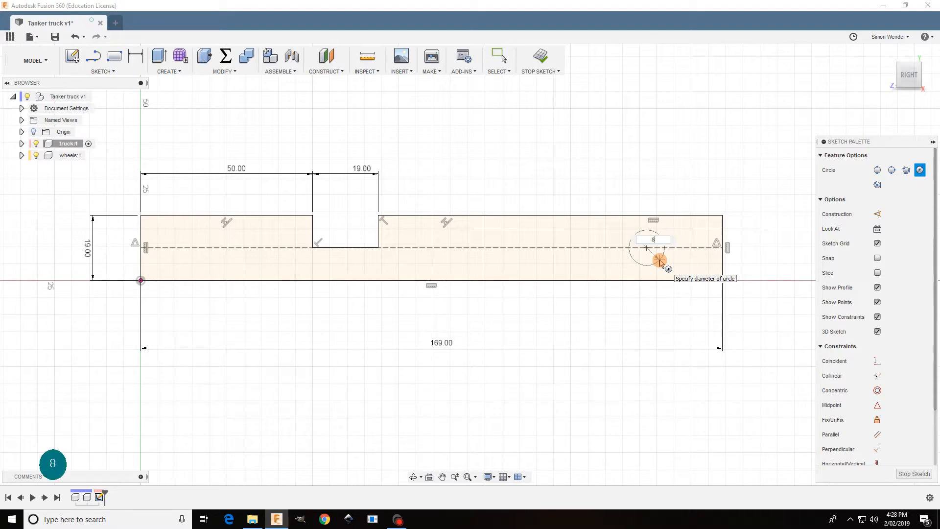
{"action": "key", "text": "BackSpace"}
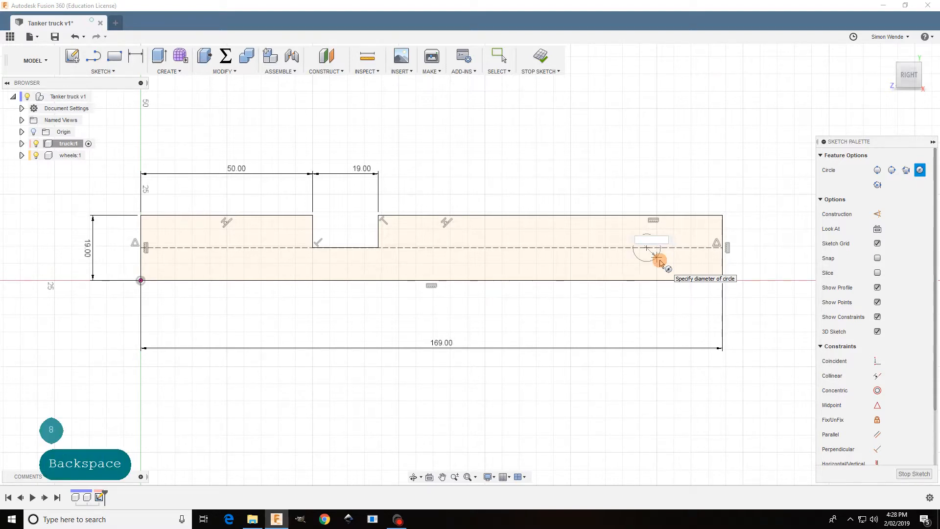
{"action": "type", "text": "7.5"}
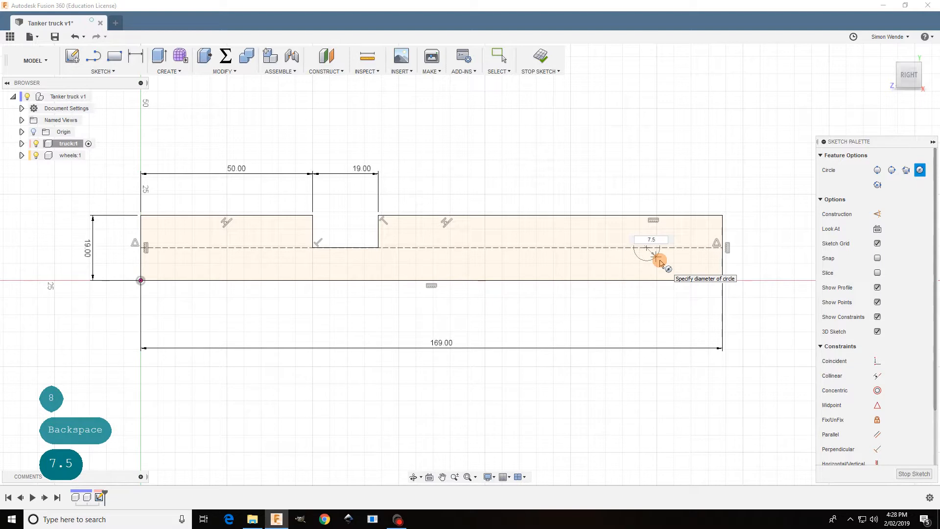
{"action": "key", "text": "Return"}
{"action": "key", "text": "Return"}
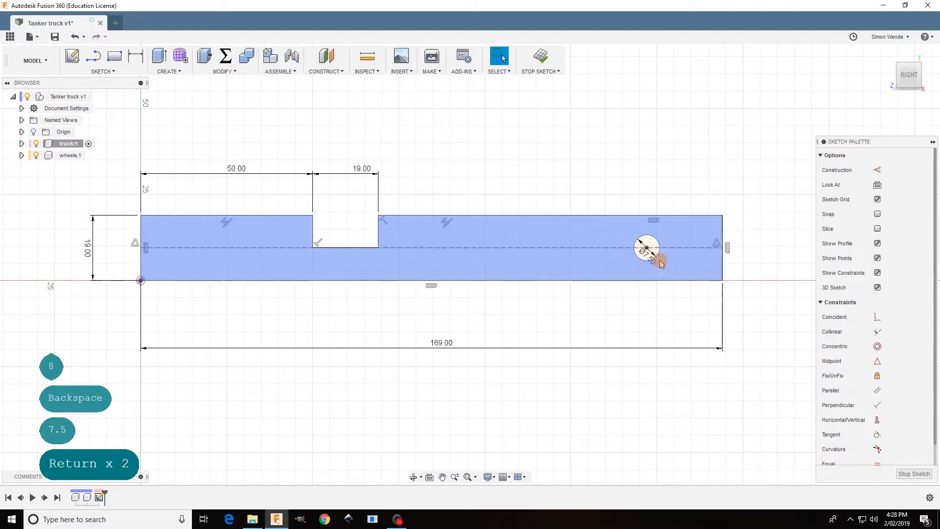
Draw a second 7.5 mm diameter circle on the centreline, about 47 mm from the profile's right end.
{"action": "right_click", "coordinate": [516, 169]}
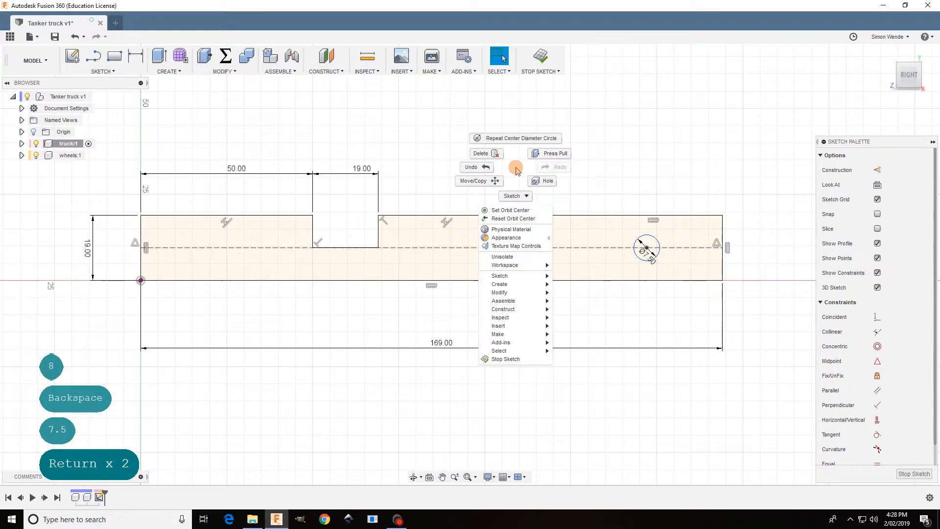
{"action": "left_click", "coordinate": [523, 139]}
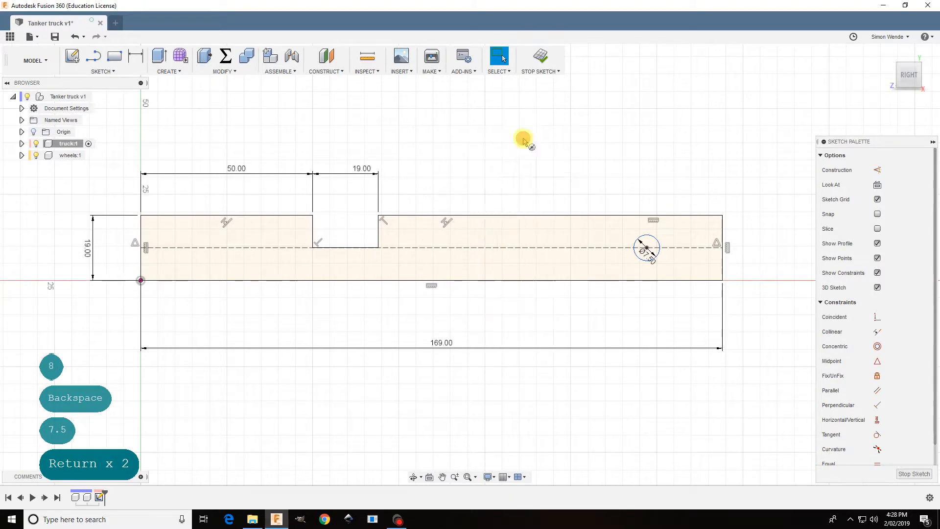
{"action": "left_click", "coordinate": [560, 250]}
{"action": "type", "text": "7"}
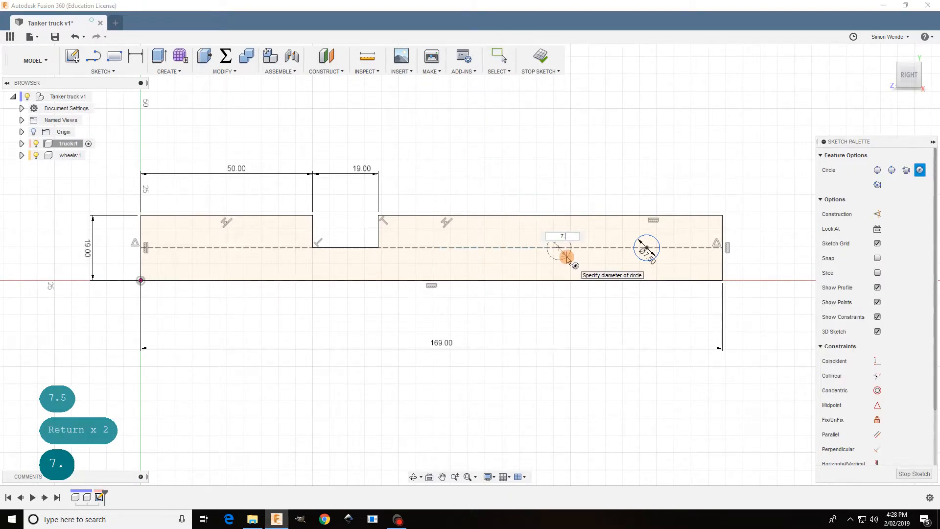
{"action": "type", "text": ".5"}
{"action": "key", "text": "Return"}
{"action": "key", "text": "Return"}
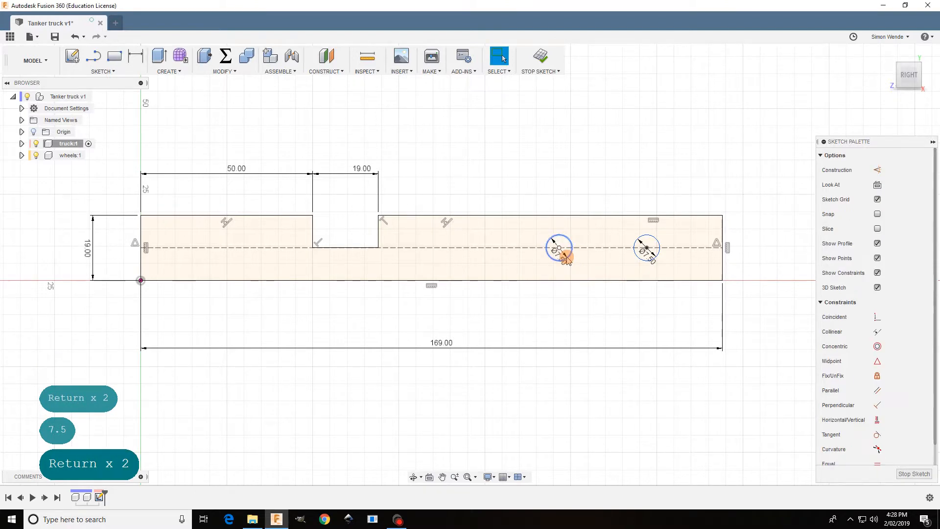
Draw a third 7.5 mm diameter circle on the centreline, about 25 mm from the profile's left end.
{"action": "right_click", "coordinate": [237, 121]}
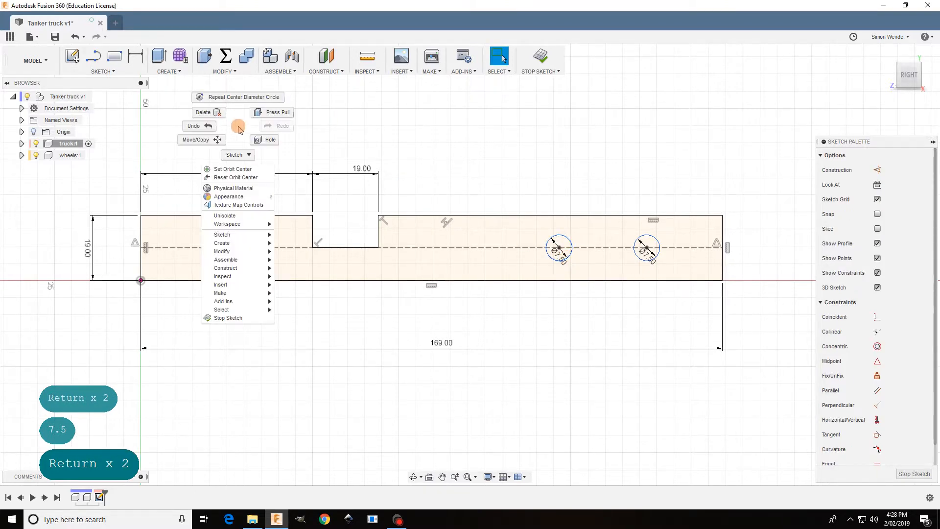
{"action": "left_click", "coordinate": [238, 97]}
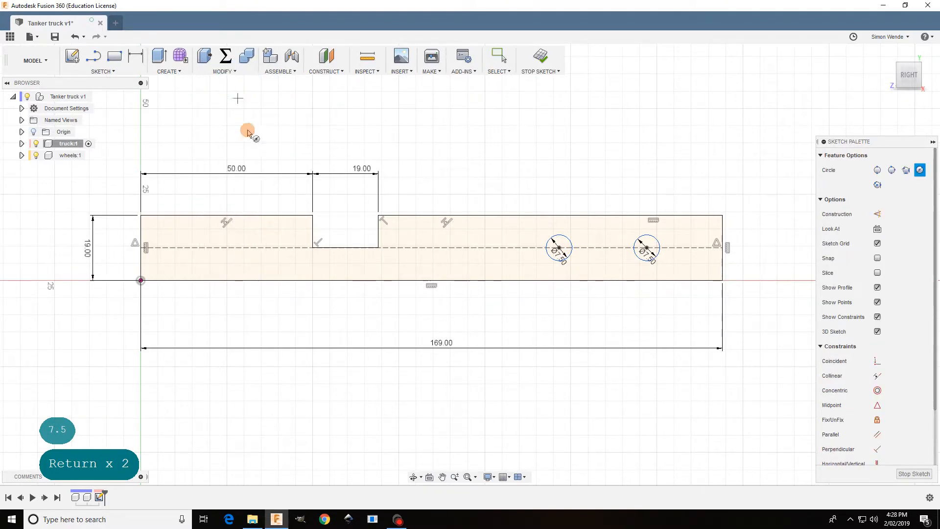
{"action": "left_click", "coordinate": [228, 247]}
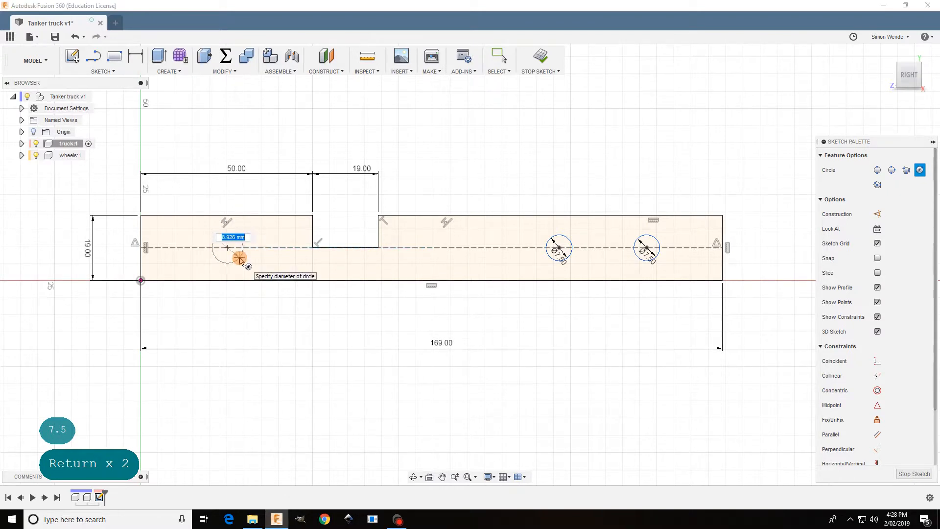
{"action": "type", "text": "7.5"}
{"action": "key", "text": "Return"}
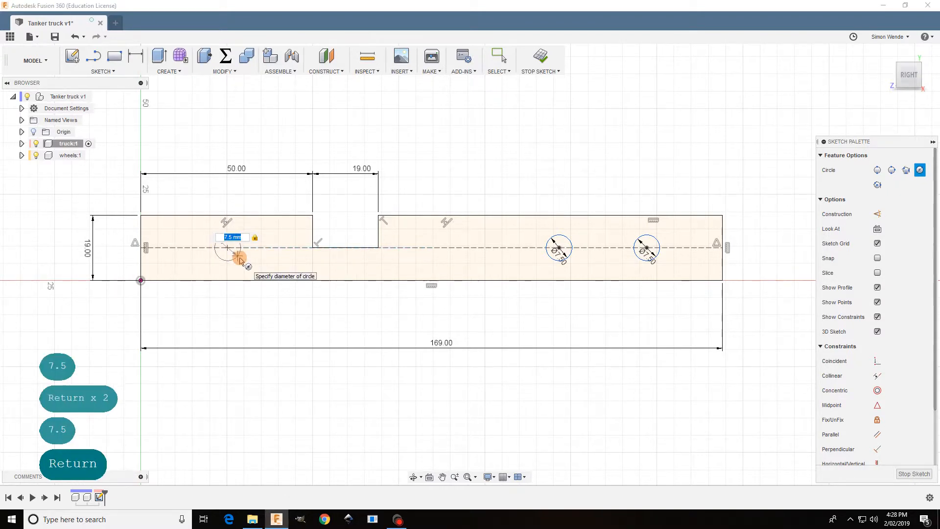
{"action": "key", "text": "Return"}
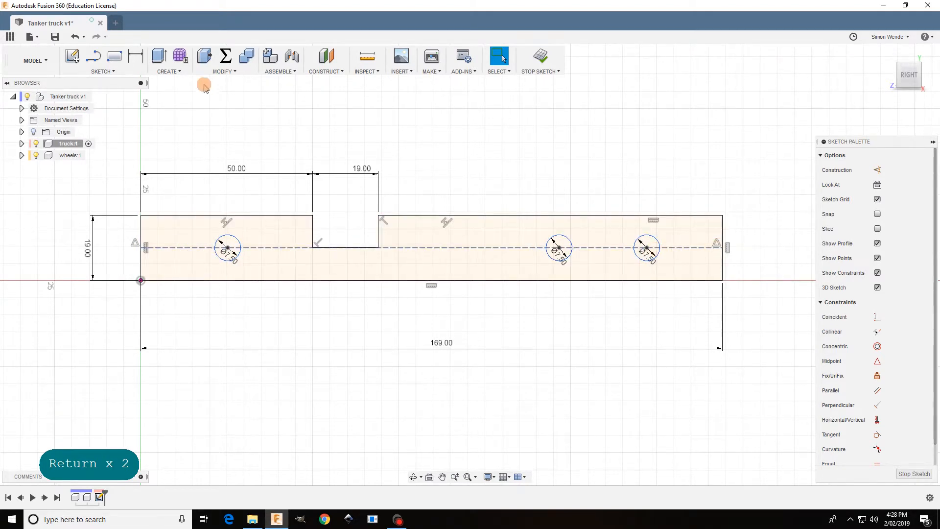
Dimension the rightmost circle from the profile's right edge and set the distance to 20 mm.
{"action": "left_click", "coordinate": [136, 57]}
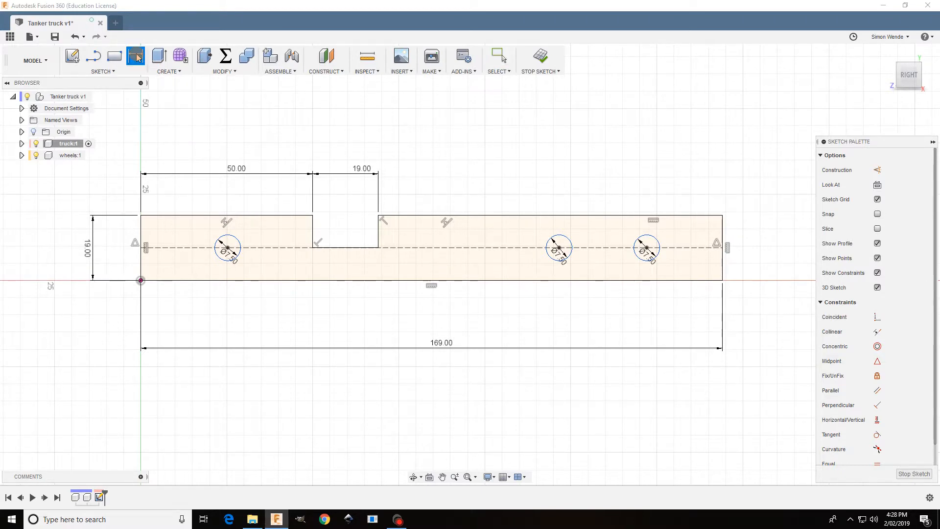
{"action": "left_click", "coordinate": [657, 238]}
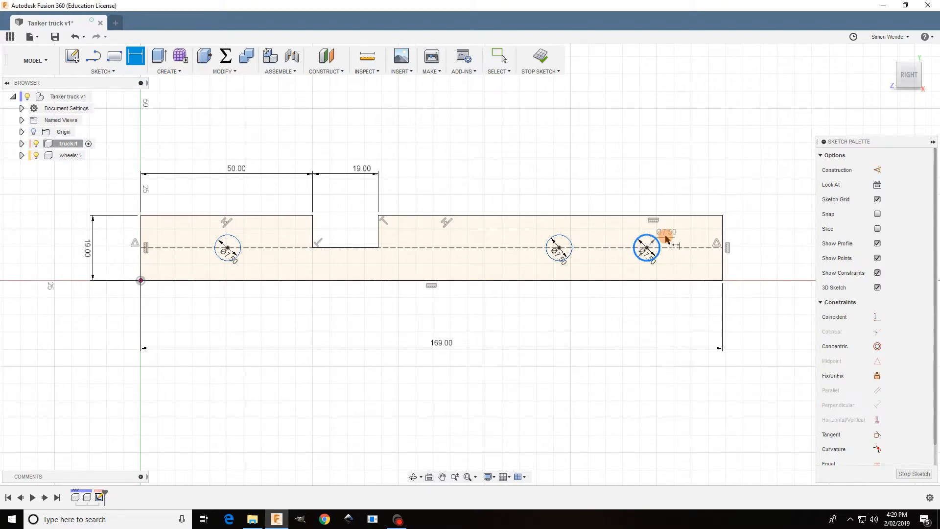
{"action": "left_click", "coordinate": [722, 234]}
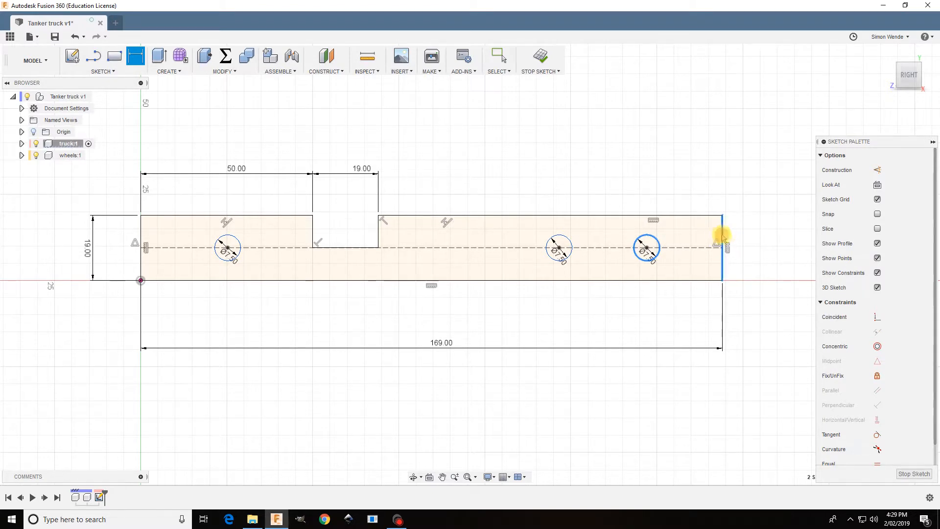
{"action": "left_click", "coordinate": [705, 186]}
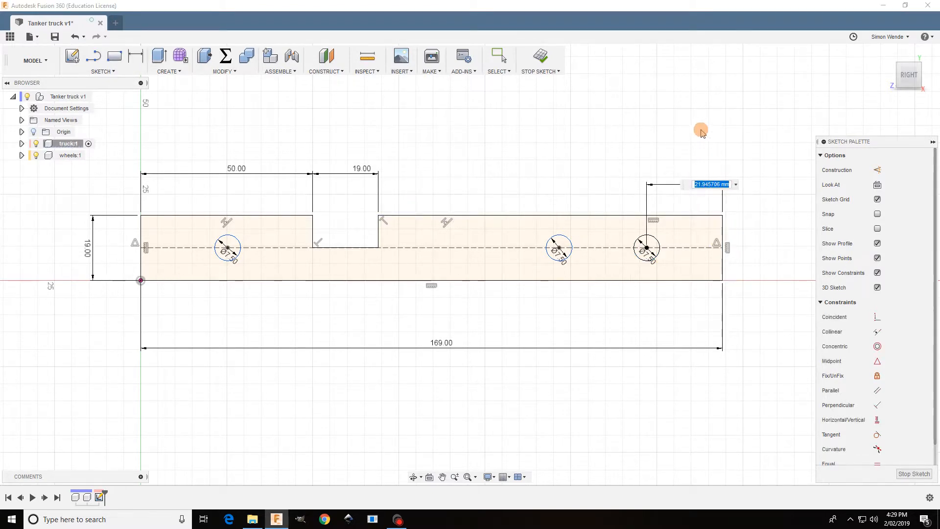
{"action": "type", "text": "20"}
{"action": "key", "text": "Return"}
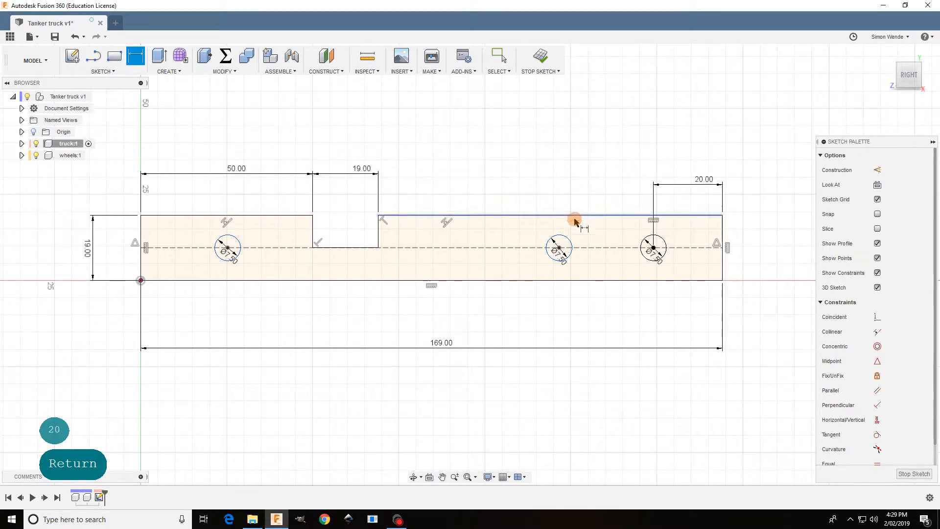
Dimension the middle circle from the profile's right edge and set the distance to 60 mm.
{"action": "left_click", "coordinate": [563, 238]}
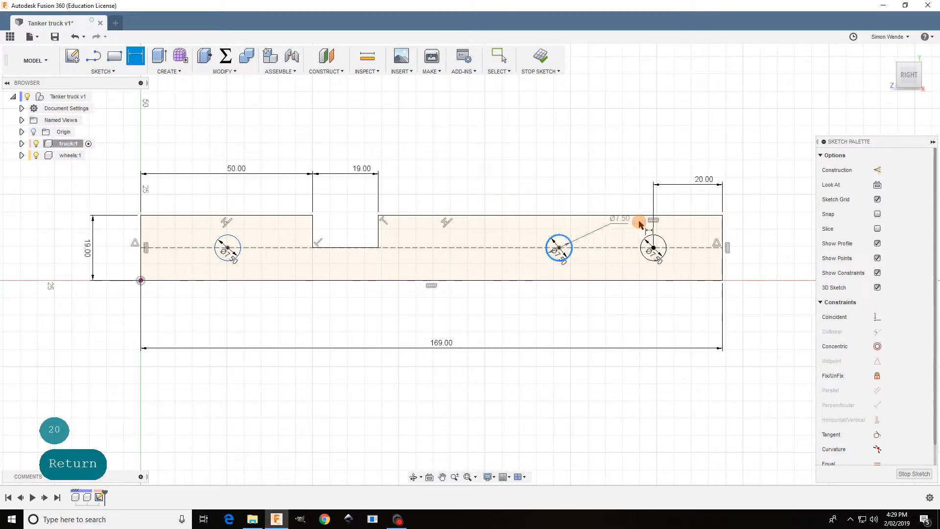
{"action": "left_click", "coordinate": [723, 232]}
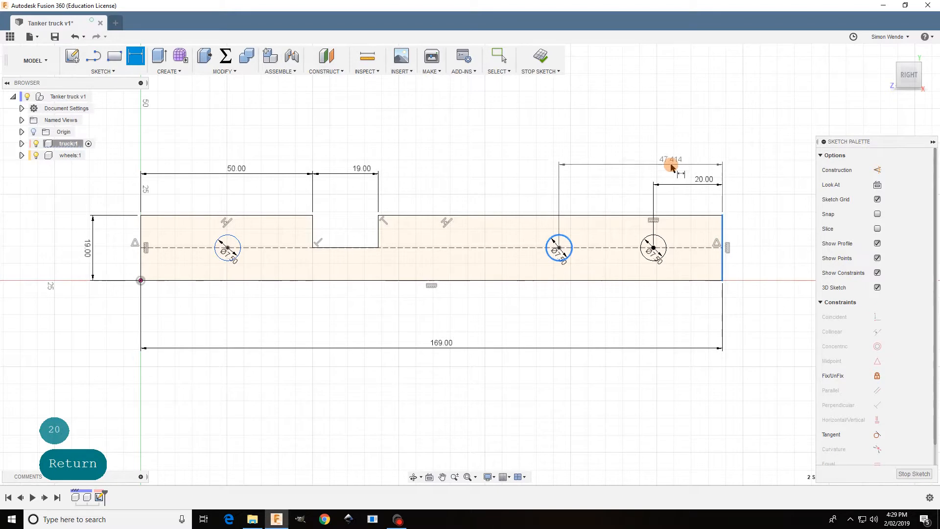
{"action": "left_click", "coordinate": [671, 158]}
{"action": "type", "text": "60"}
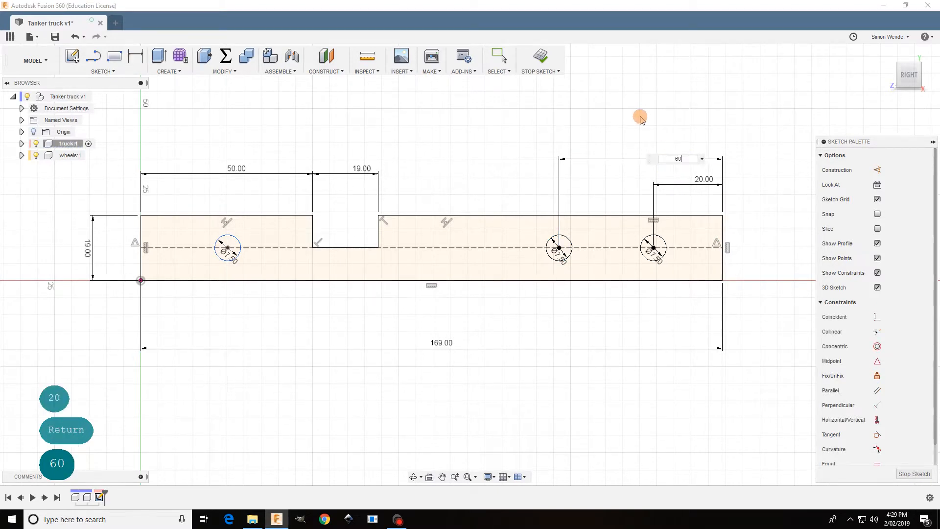
{"action": "key", "text": "Return"}
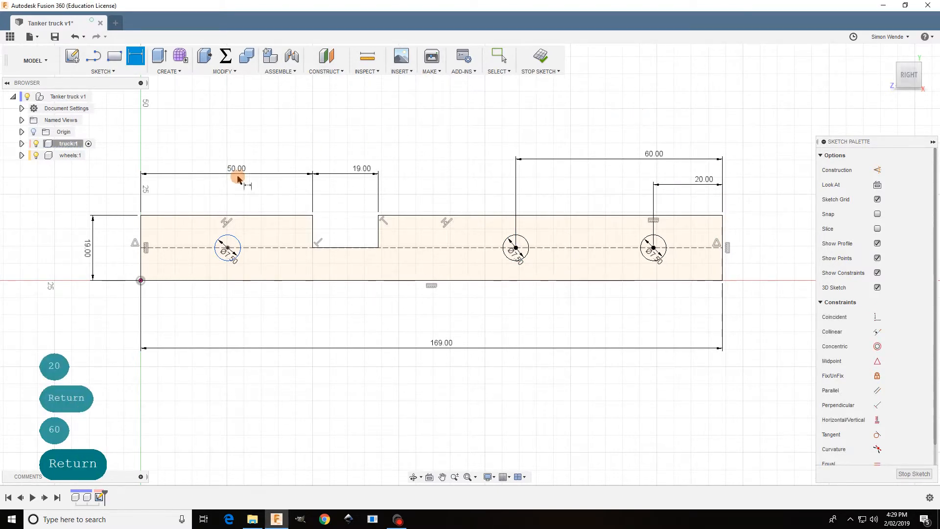
Dimension the leftmost circle from the profile's left edge and set the distance to 25 mm.
{"action": "left_click", "coordinate": [226, 239]}
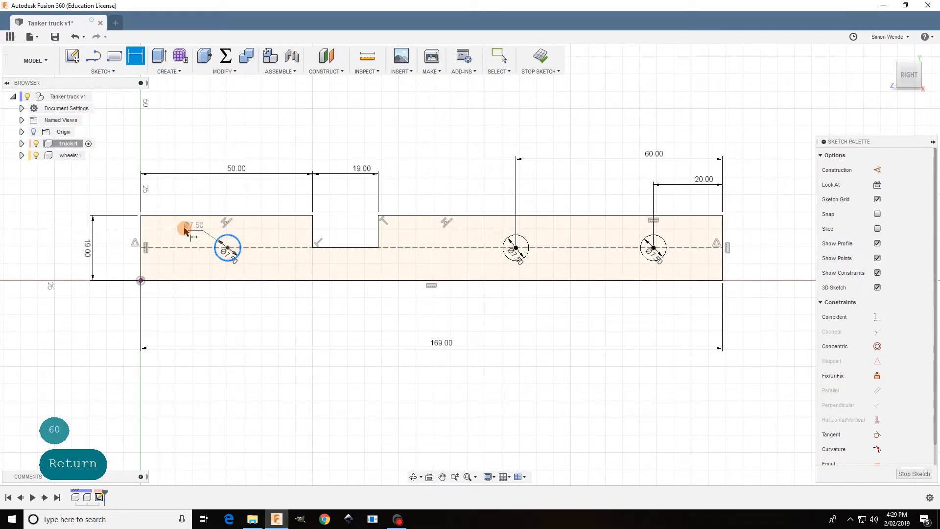
{"action": "left_click", "coordinate": [141, 237]}
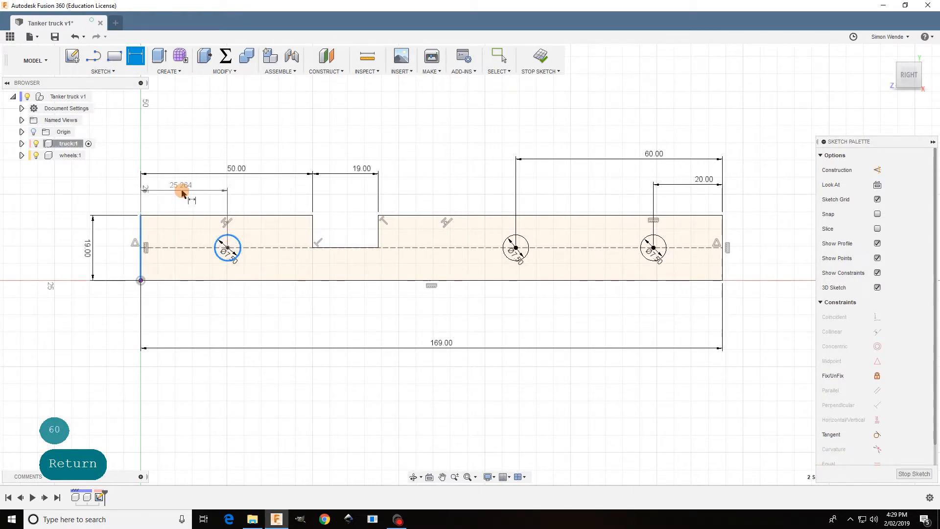
{"action": "left_click", "coordinate": [181, 187]}
{"action": "type", "text": "25"}
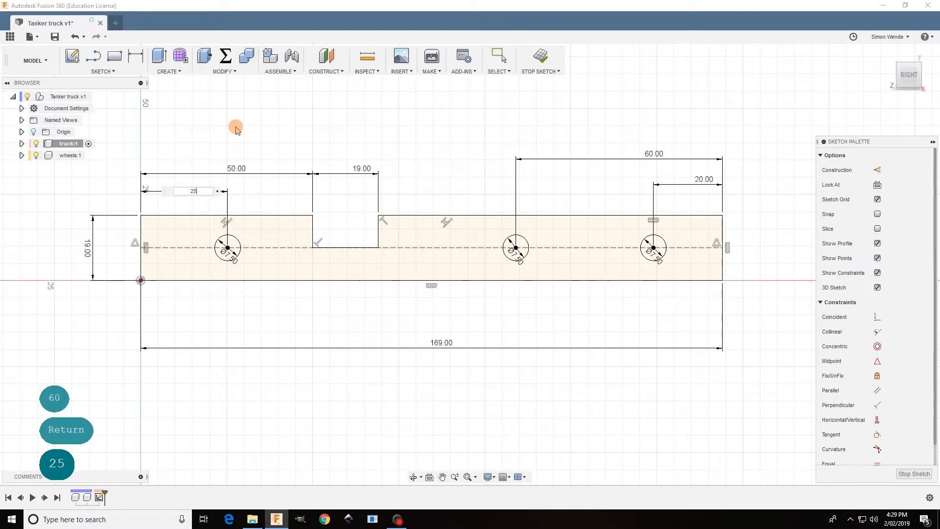
{"action": "key", "text": "Return"}
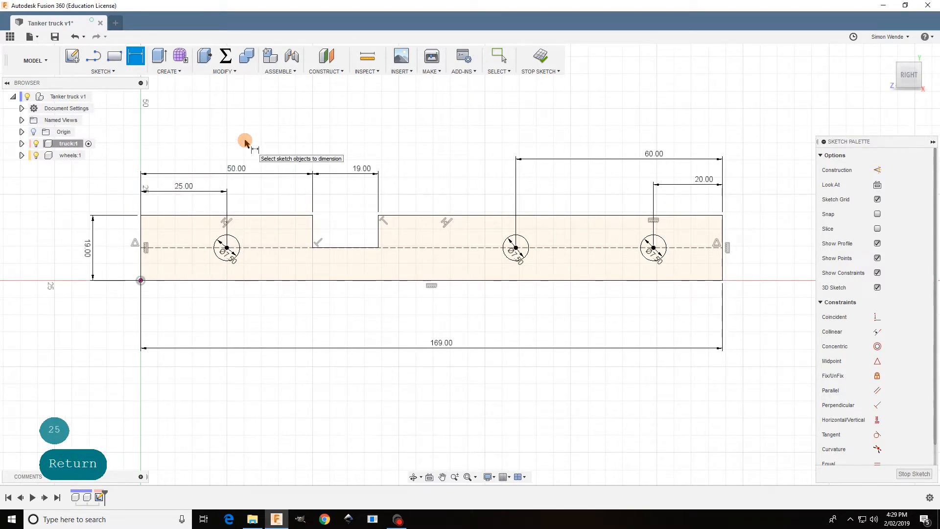
Finish the side profile sketch and turn on the layout grid.
{"action": "key", "text": "Escape"}
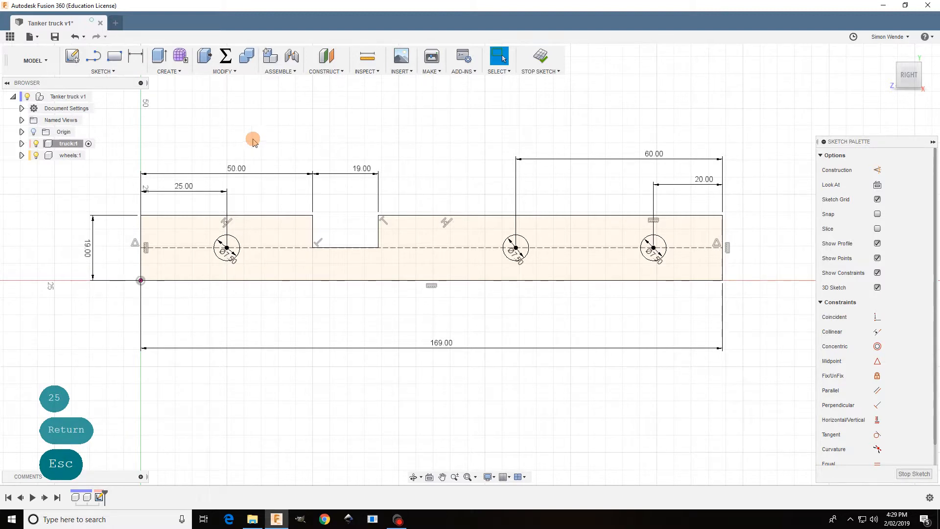
{"action": "left_click", "coordinate": [540, 58]}
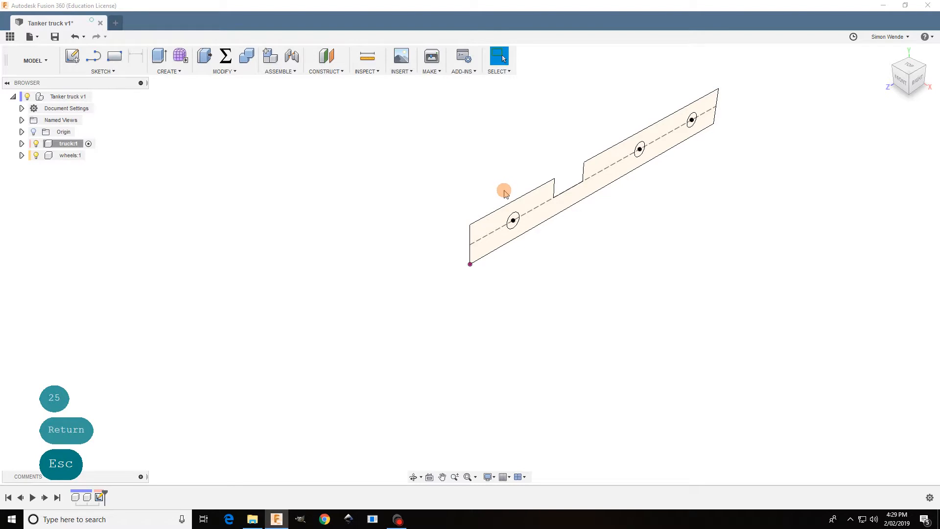
{"action": "scroll", "coordinate": [490, 193], "scroll_direction": "up", "scroll_amount": 2}
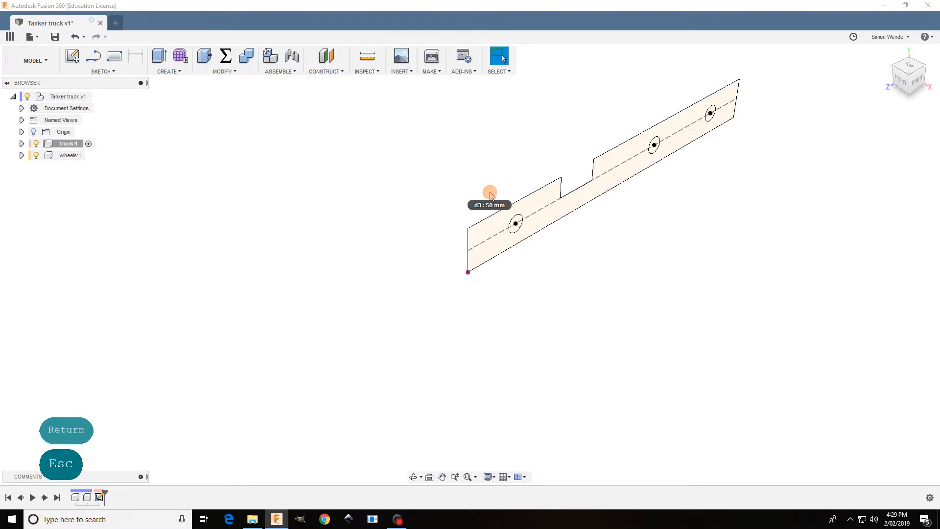
{"action": "scroll", "coordinate": [515, 175], "scroll_direction": "down", "scroll_amount": 4}
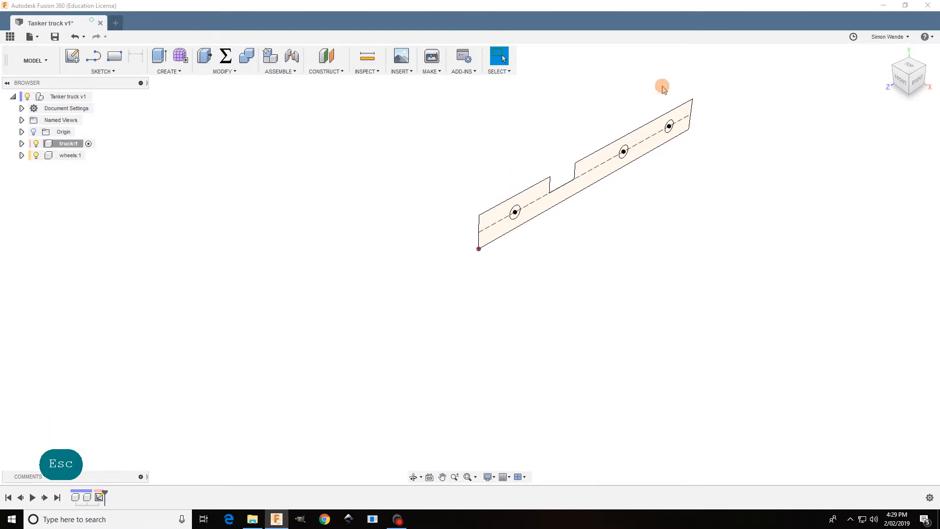
{"action": "scroll", "coordinate": [668, 81], "scroll_direction": "up", "scroll_amount": 3}
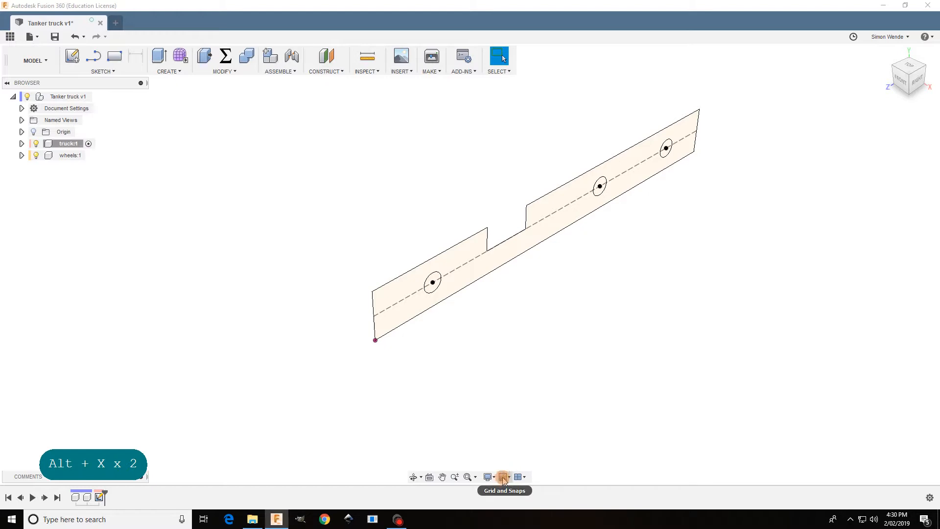
{"action": "left_click", "coordinate": [504, 478]}
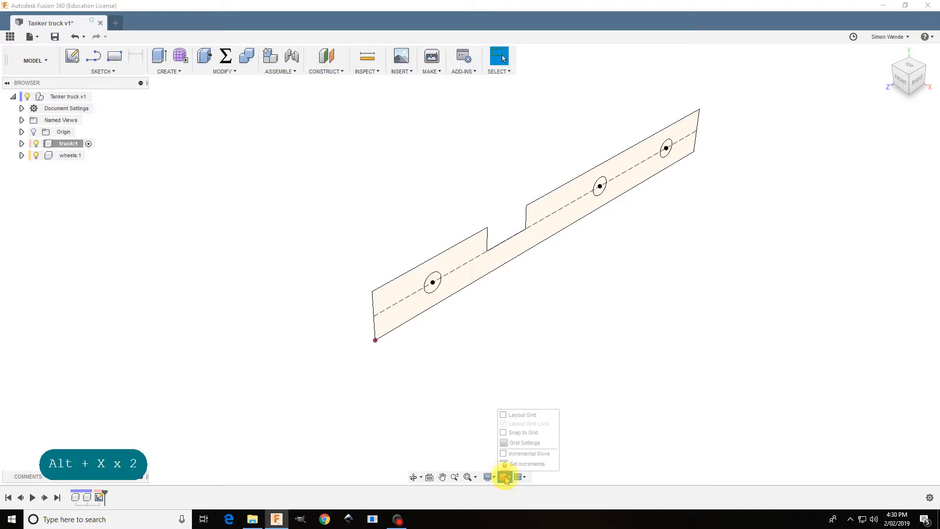
{"action": "left_click", "coordinate": [504, 416]}
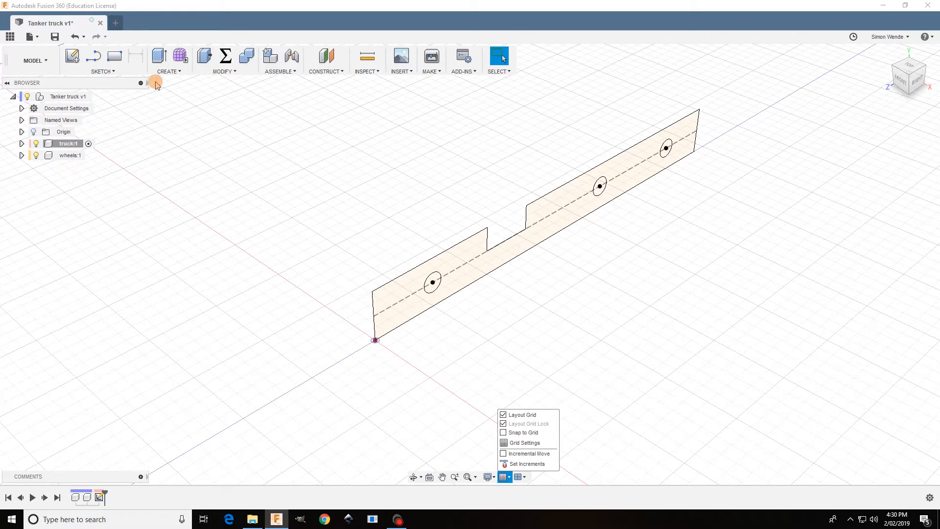
Extrude the notched side profile, without its three axle holes, 42 mm to one side as a new body.
{"action": "left_click", "coordinate": [159, 56]}
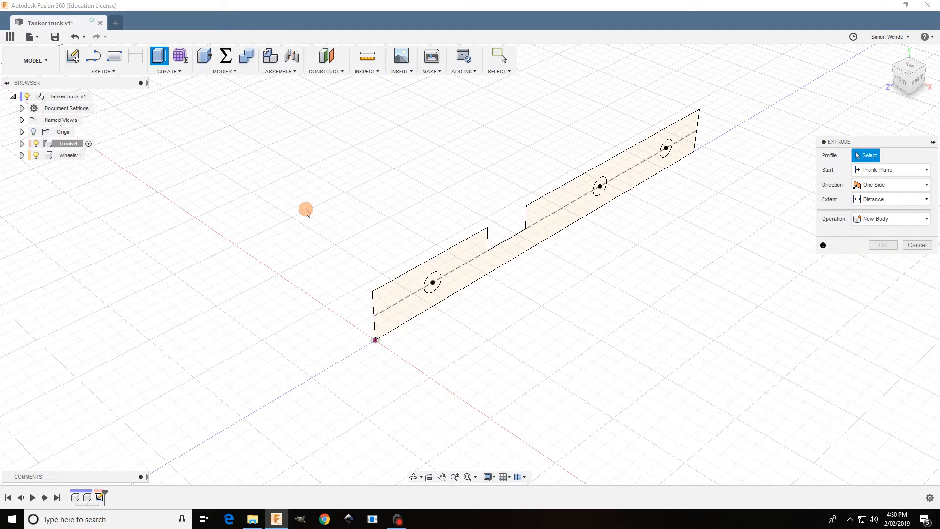
{"action": "left_click", "coordinate": [461, 256]}
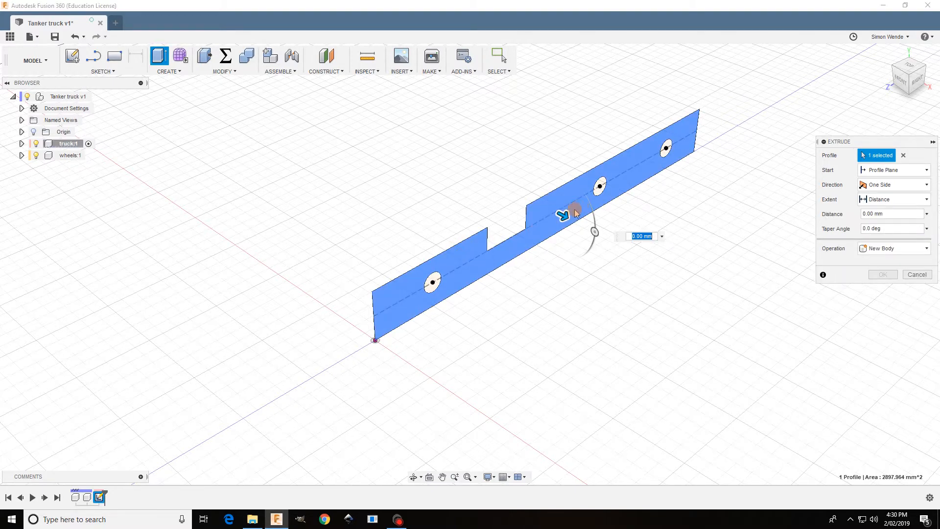
{"action": "left_click_drag", "start_coordinate": [564, 216], "coordinate": [594, 242]}
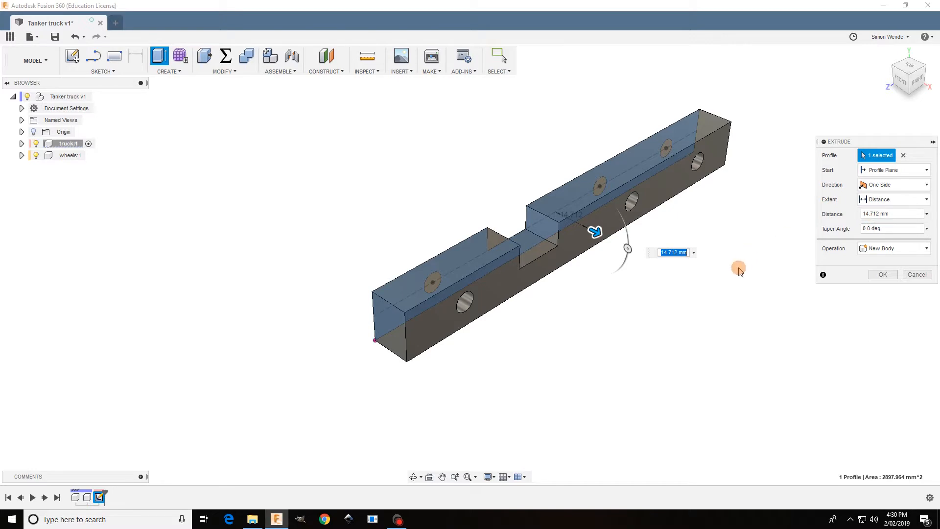
{"action": "type", "text": "42"}
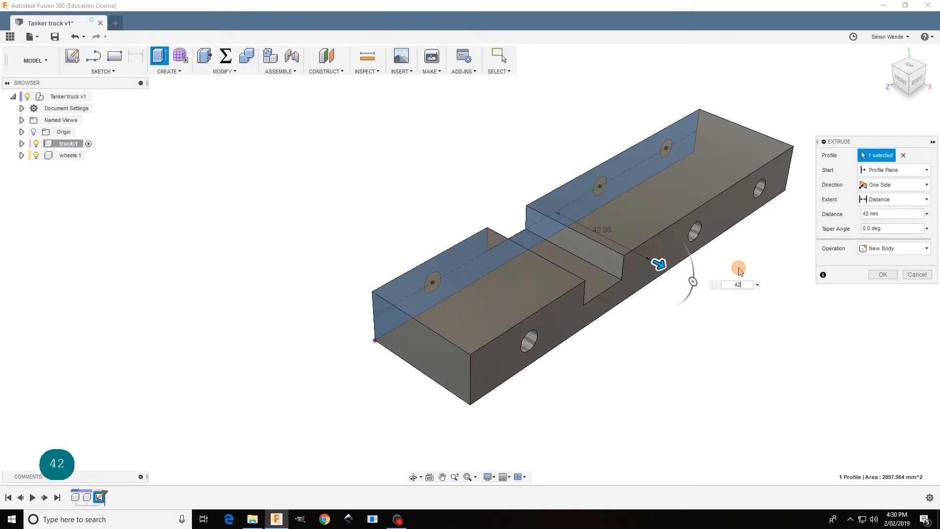
{"action": "key", "text": "Return"}
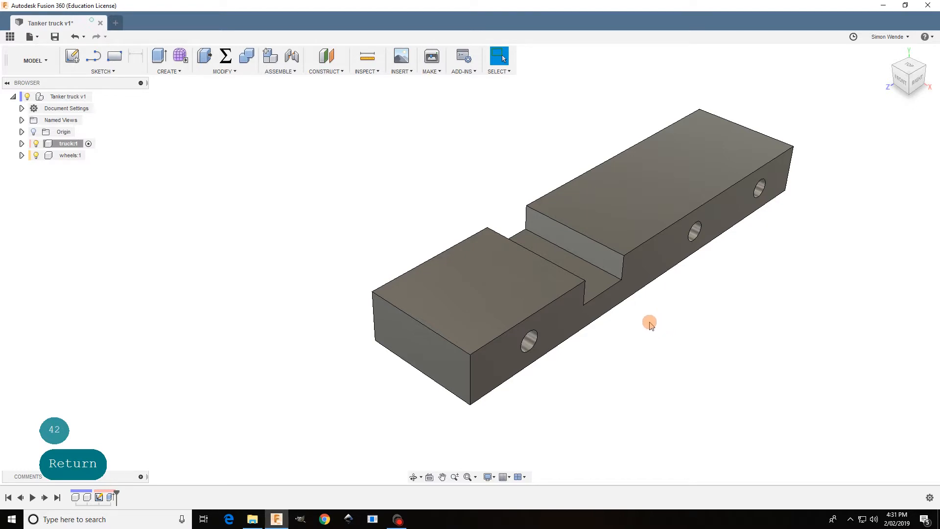
{"action": "middle_click_drag", "start_coordinate": [651, 350], "coordinate": [688, 314], "text": "shift"}
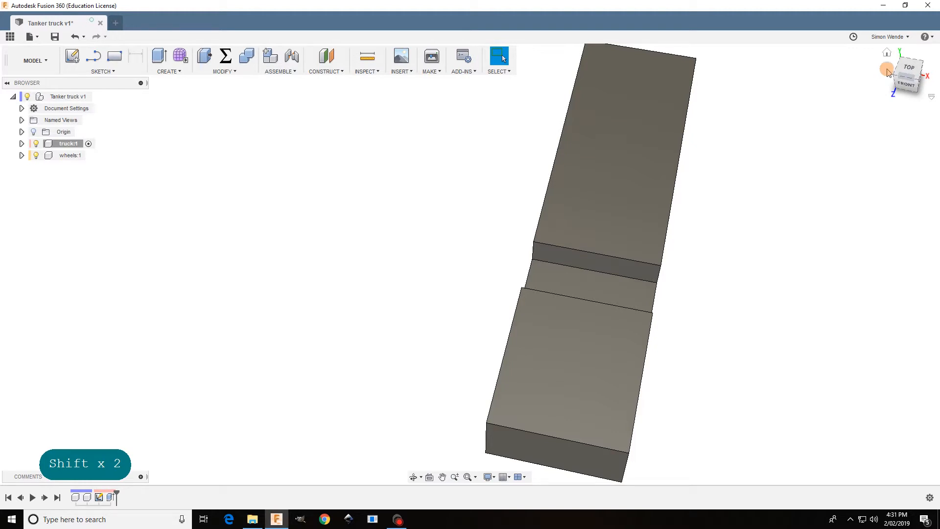
{"action": "left_click", "coordinate": [887, 53]}
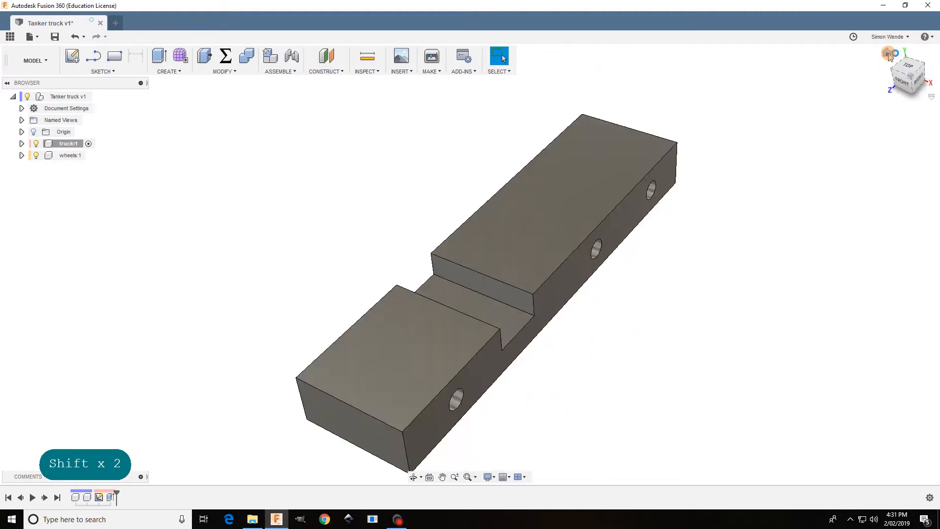
{"action": "scroll", "coordinate": [474, 324], "scroll_direction": "up", "scroll_amount": 4}
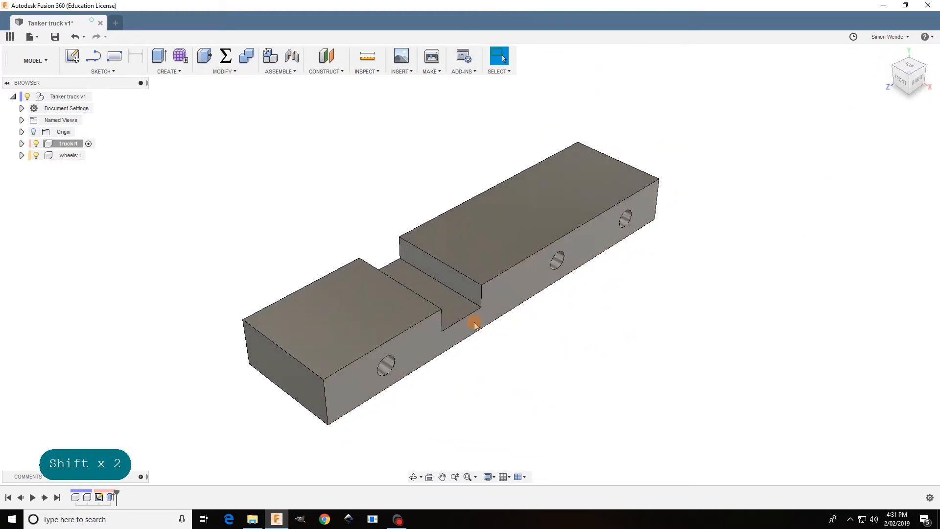
{"action": "scroll", "coordinate": [473, 326], "scroll_direction": "down", "scroll_amount": 6}
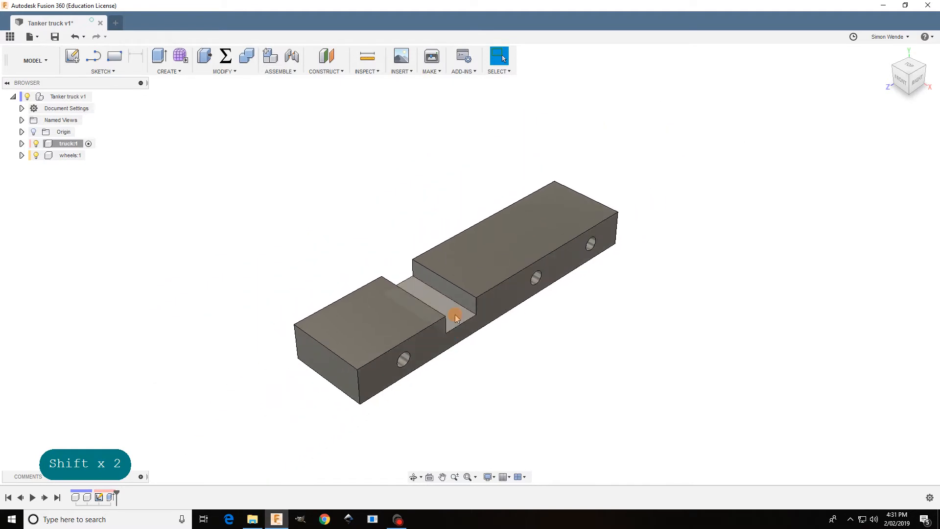
{"action": "scroll", "coordinate": [449, 317], "scroll_direction": "up", "scroll_amount": 4}
{"action": "scroll", "coordinate": [449, 319], "scroll_direction": "down", "scroll_amount": 2}
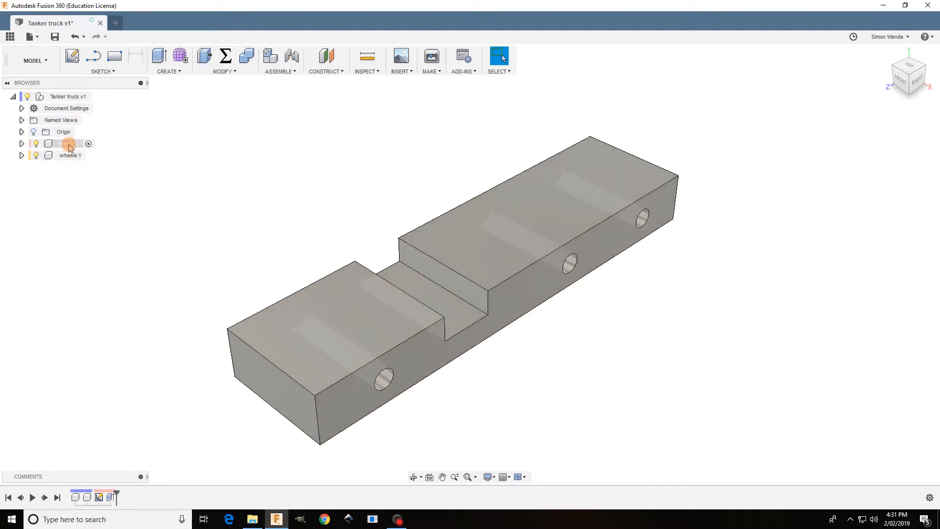
Expand the truck component's bodies and switch the visibility of Body1 off and back on.
{"action": "left_click", "coordinate": [69, 144]}
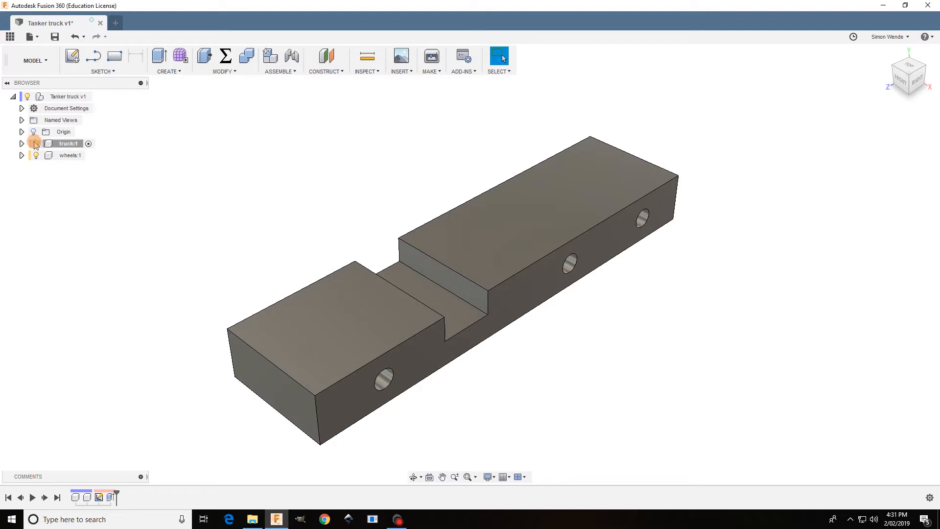
{"action": "left_click", "coordinate": [21, 144]}
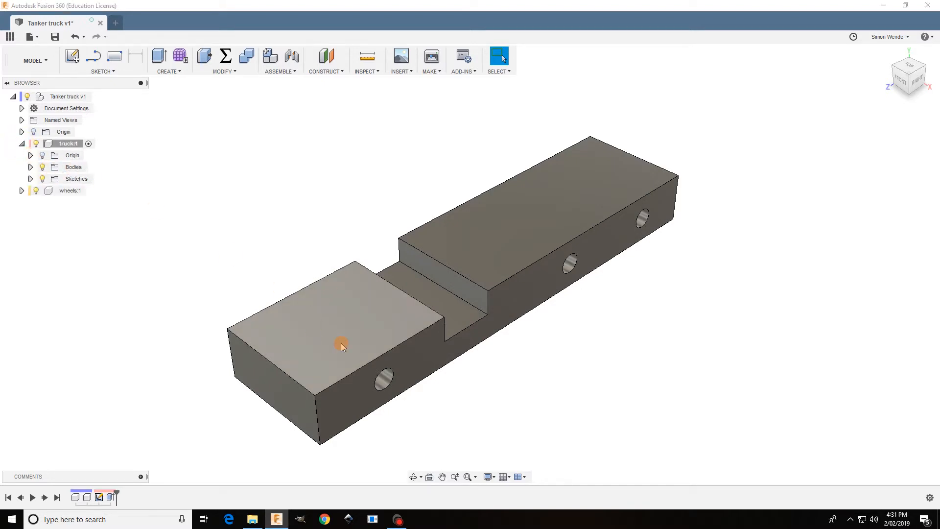
{"action": "left_click", "coordinate": [30, 167]}
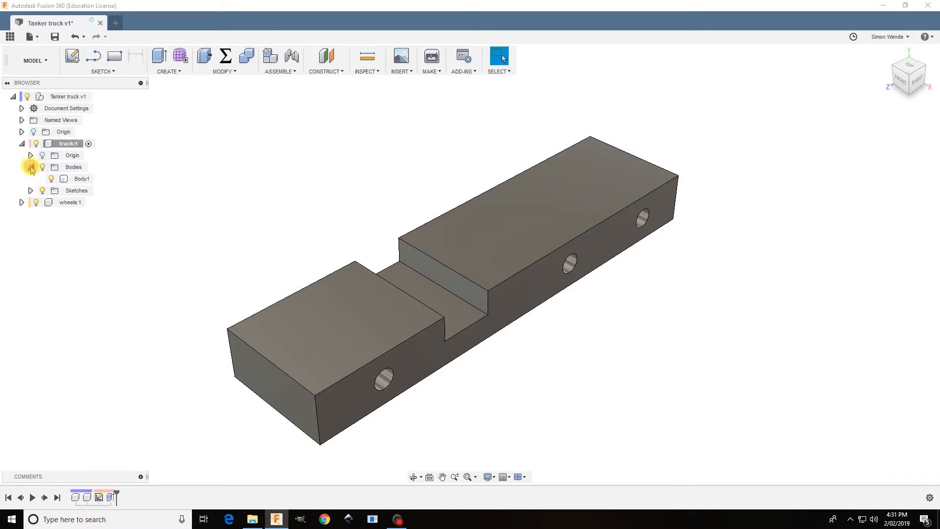
{"action": "left_click", "coordinate": [81, 179]}
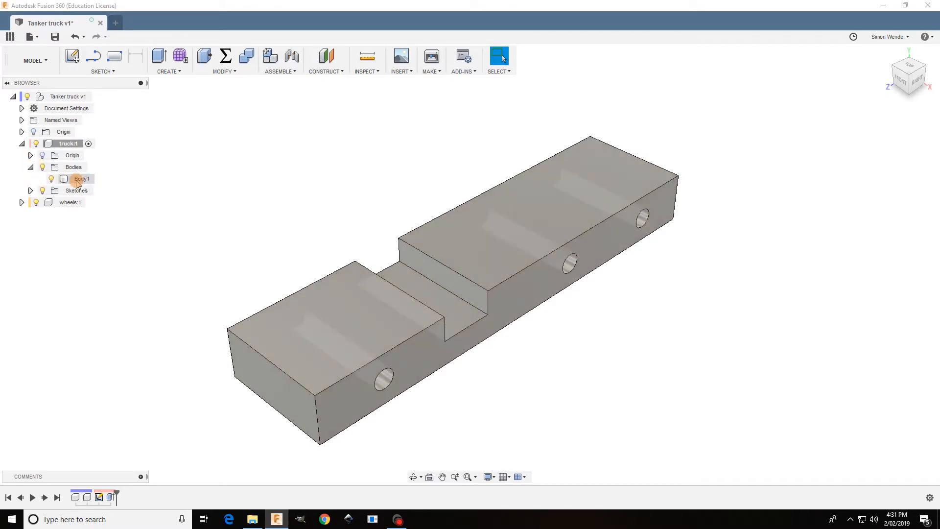
{"action": "left_click", "coordinate": [54, 180]}
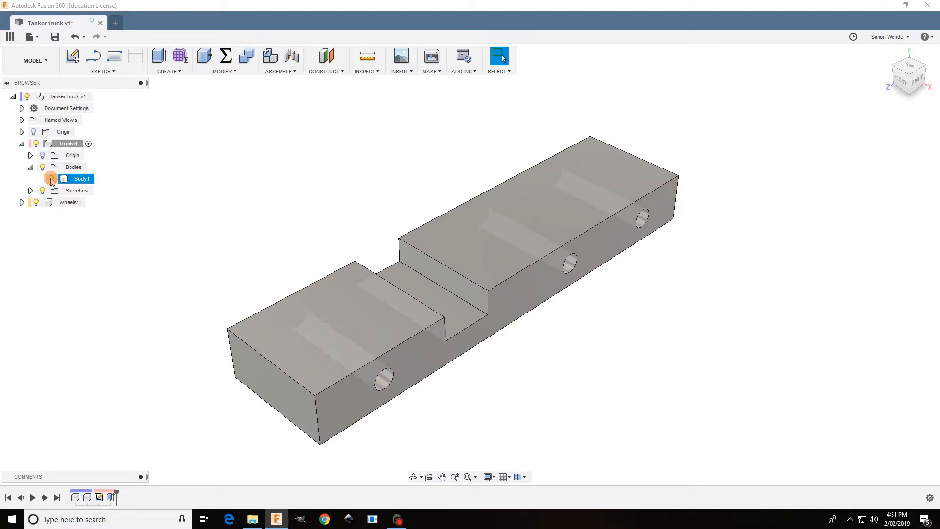
{"action": "left_click", "coordinate": [52, 179]}
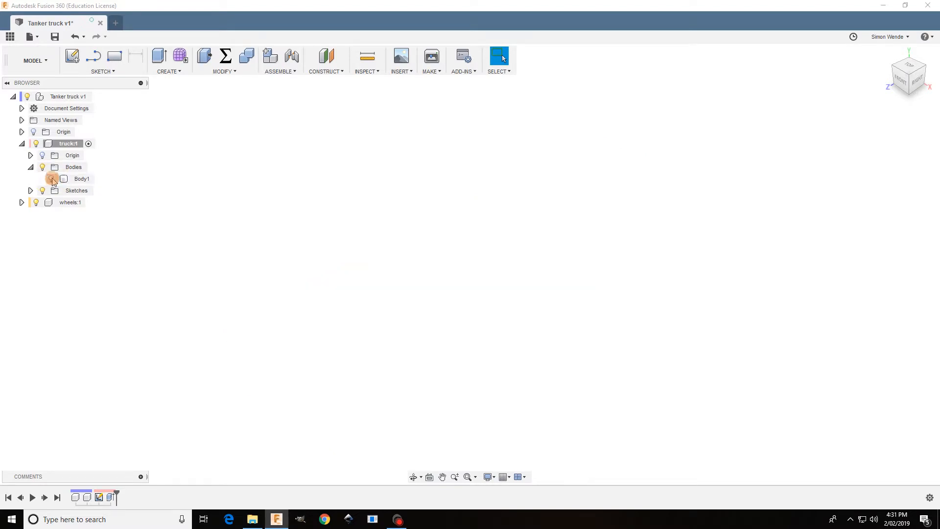
{"action": "left_click", "coordinate": [51, 179]}
Rename the truck component's Body1 as "chasis" and deselect it.
{"action": "left_click", "coordinate": [80, 180]}
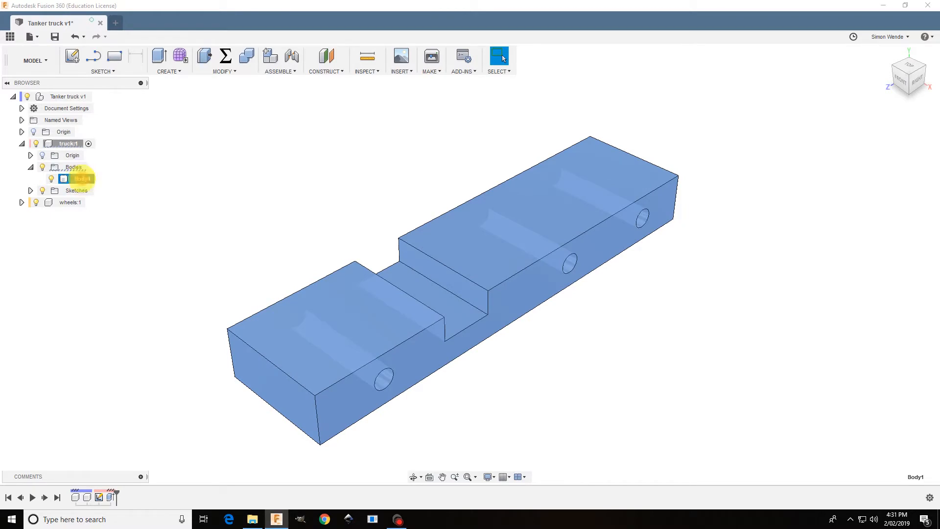
{"action": "double_click", "coordinate": [82, 180]}
{"action": "type", "text": "chasis"}
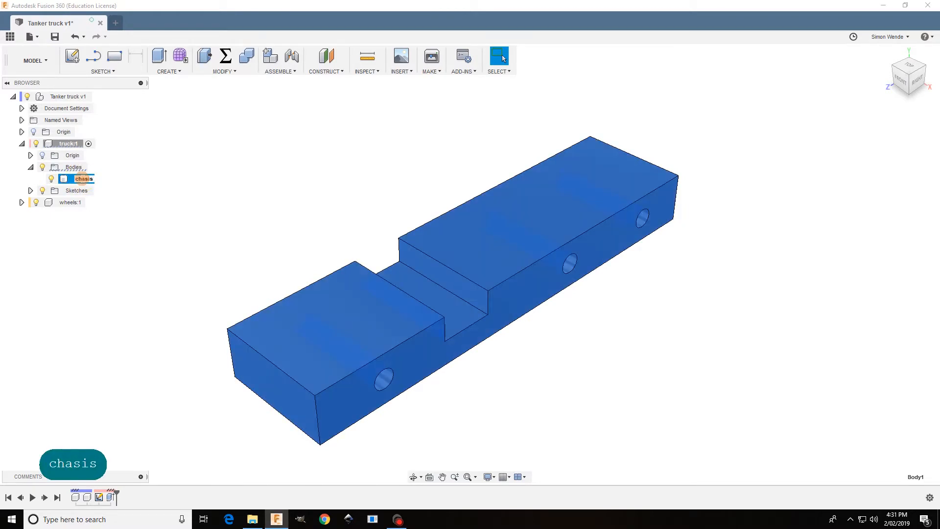
{"action": "key", "text": "Return"}
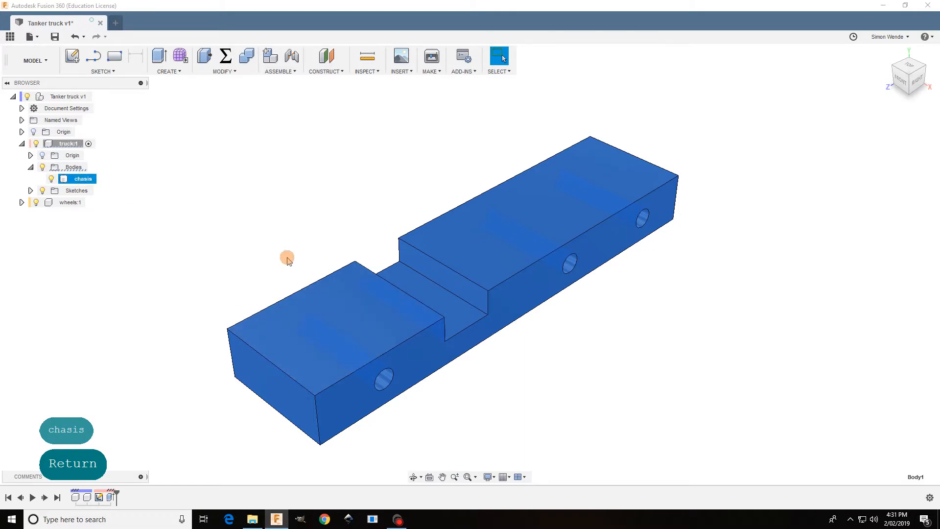
{"action": "left_click", "coordinate": [270, 252]}
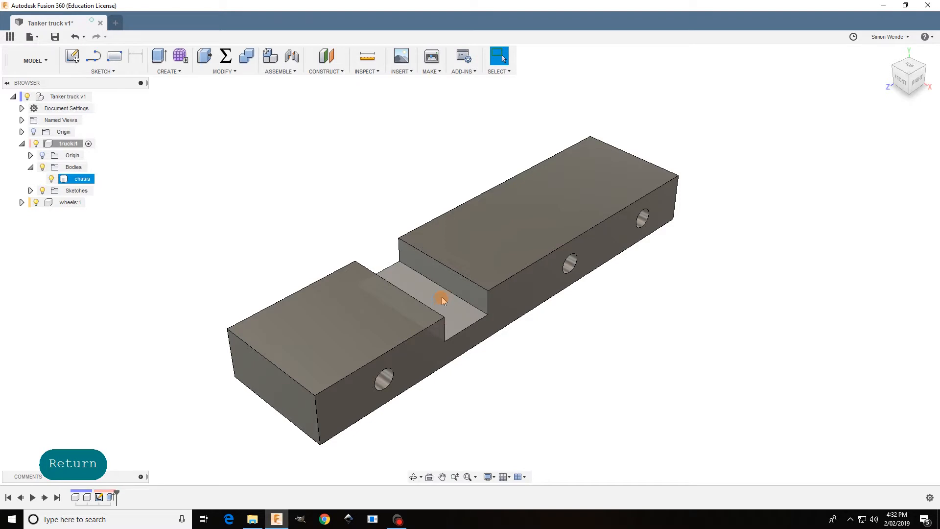
{"action": "key", "text": "ctrl+z"}
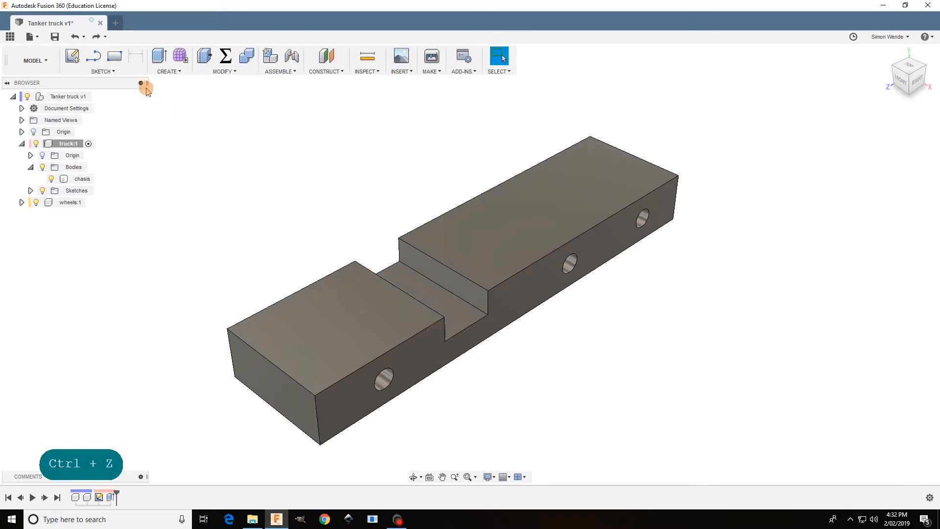
Extrude the floor of the chassis notch 50 mm upward as a new body.
{"action": "left_click", "coordinate": [160, 58]}
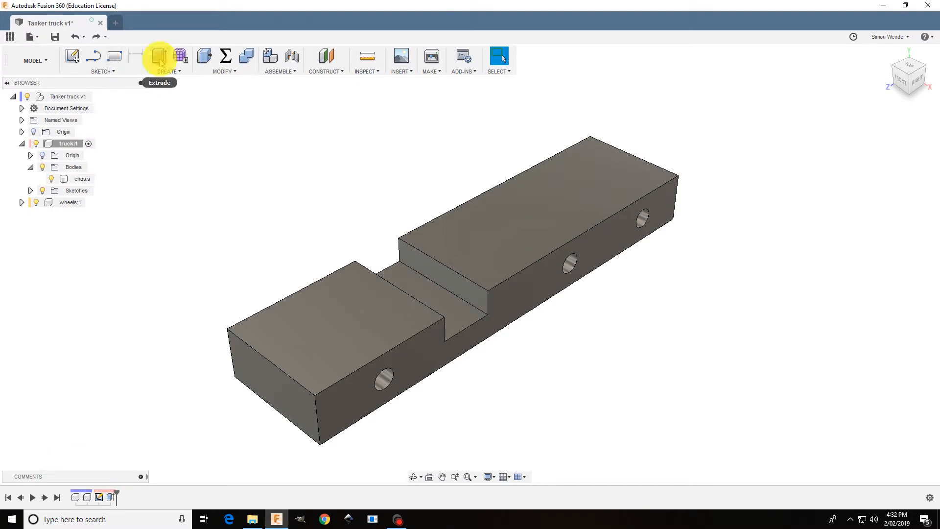
{"action": "left_click", "coordinate": [430, 291]}
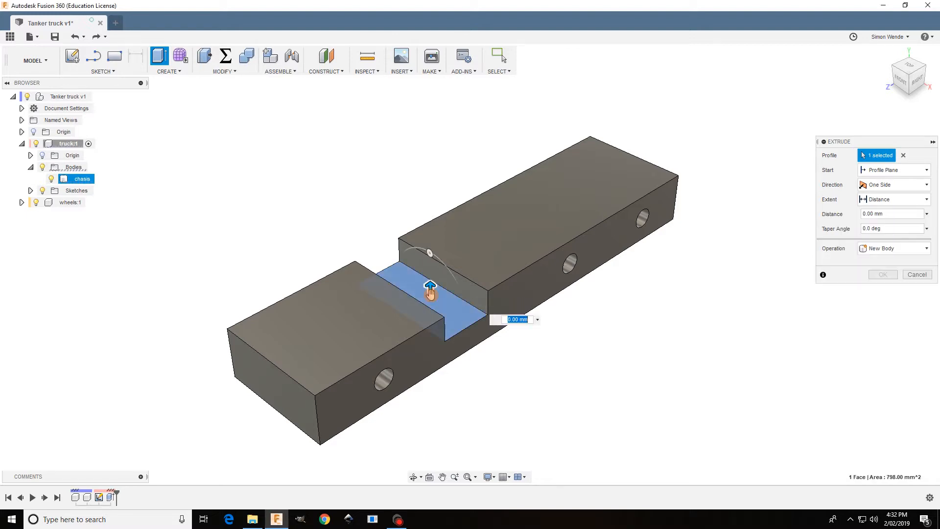
{"action": "left_click_drag", "start_coordinate": [430, 289], "coordinate": [425, 186]}
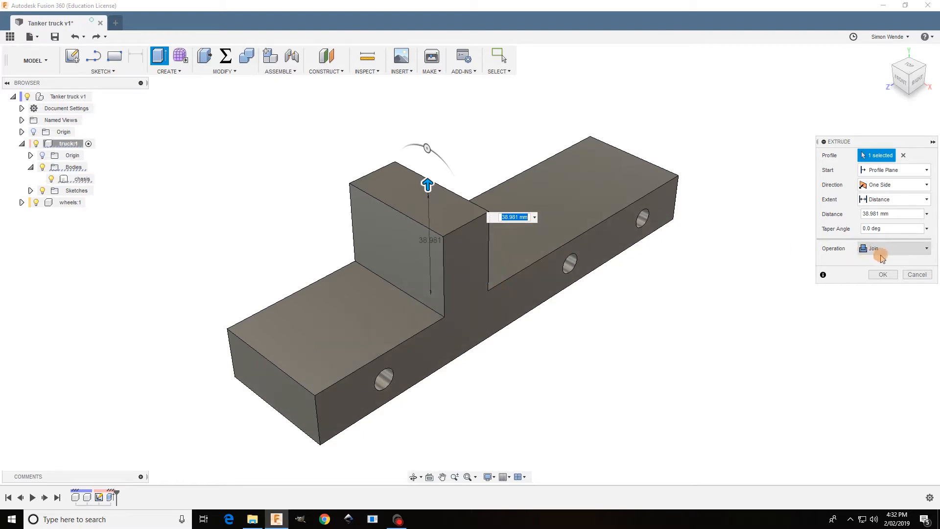
{"action": "left_click", "coordinate": [909, 248]}
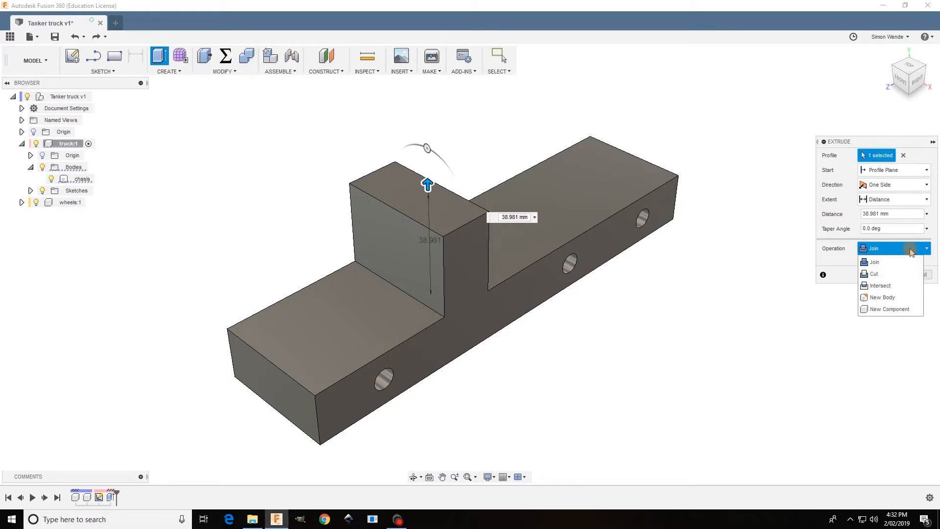
{"action": "left_click", "coordinate": [876, 296]}
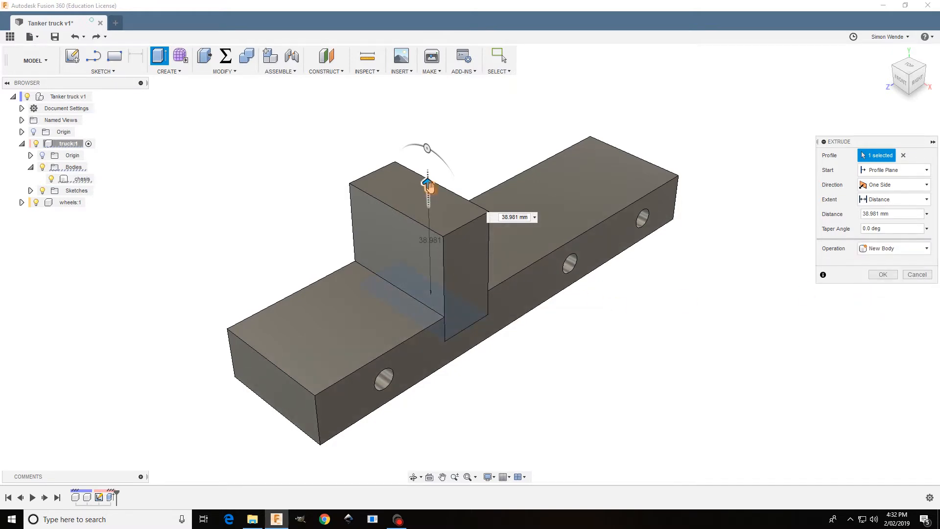
{"action": "left_click_drag", "start_coordinate": [427, 185], "coordinate": [426, 146]}
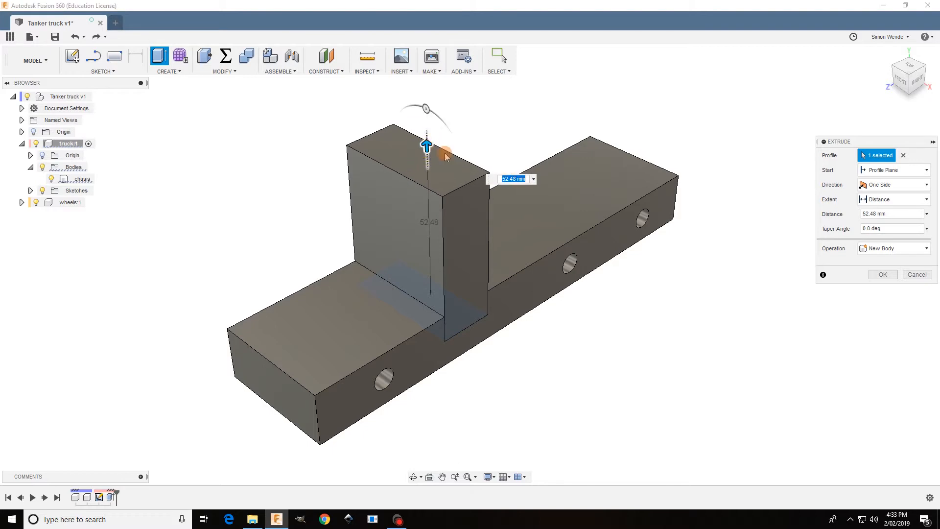
{"action": "left_click", "coordinate": [524, 178]}
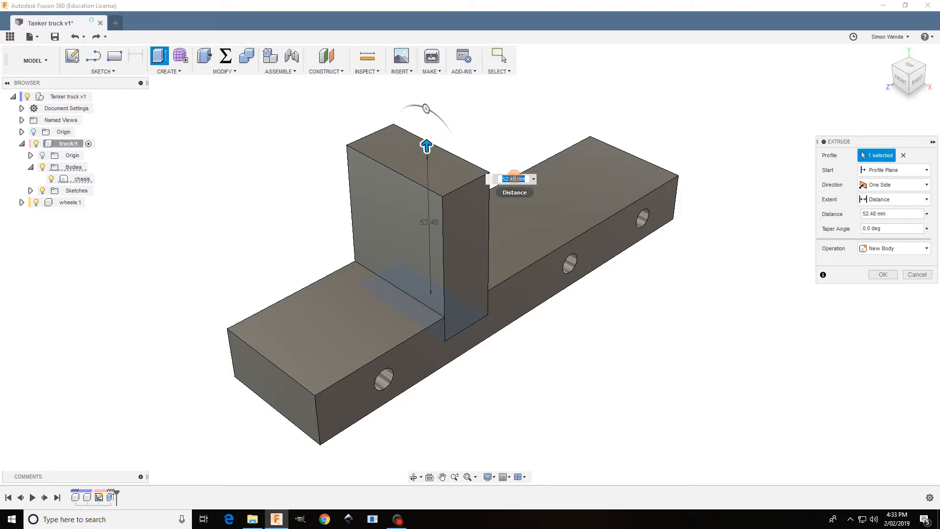
{"action": "type", "text": "50"}
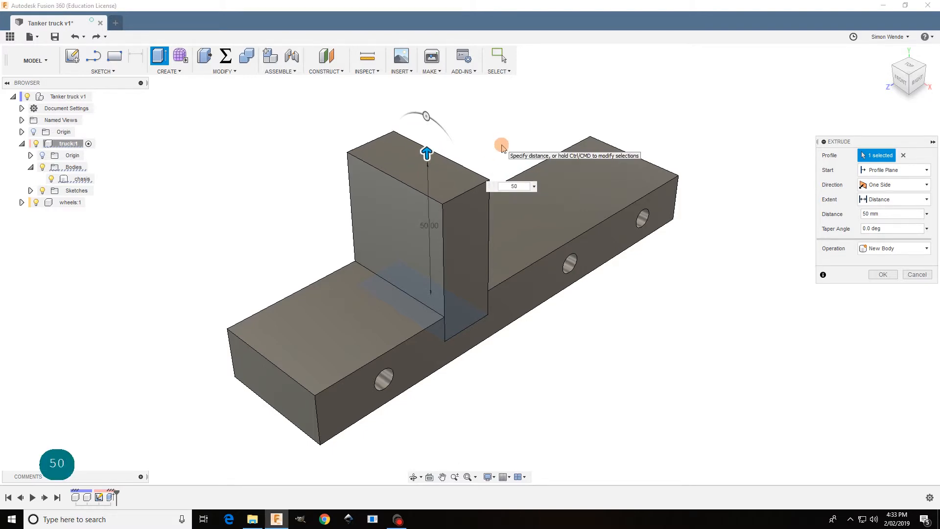
{"action": "key", "text": "Return"}
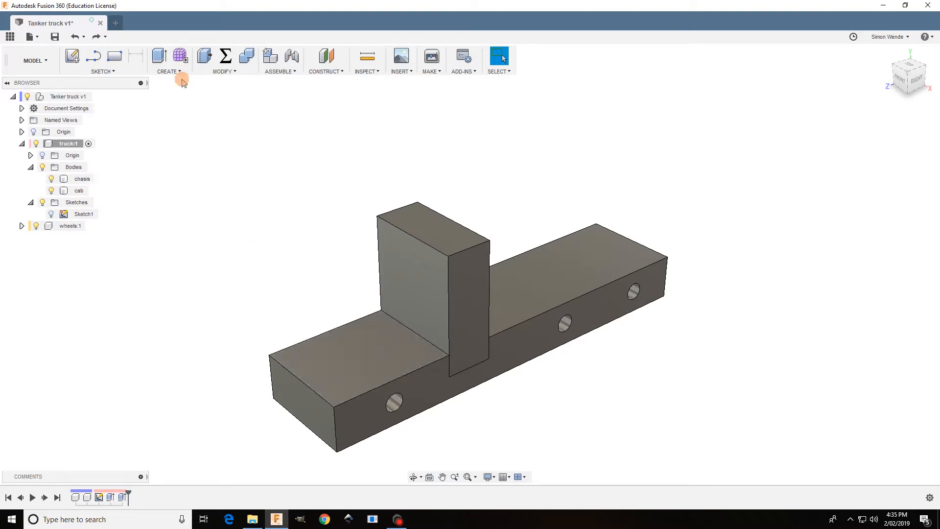
Sketch a closed tapered four-sided outline on the chassis's front top face, from the cab's two corners to a line about 7 mm from the front edge.
{"action": "left_click", "coordinate": [102, 71]}
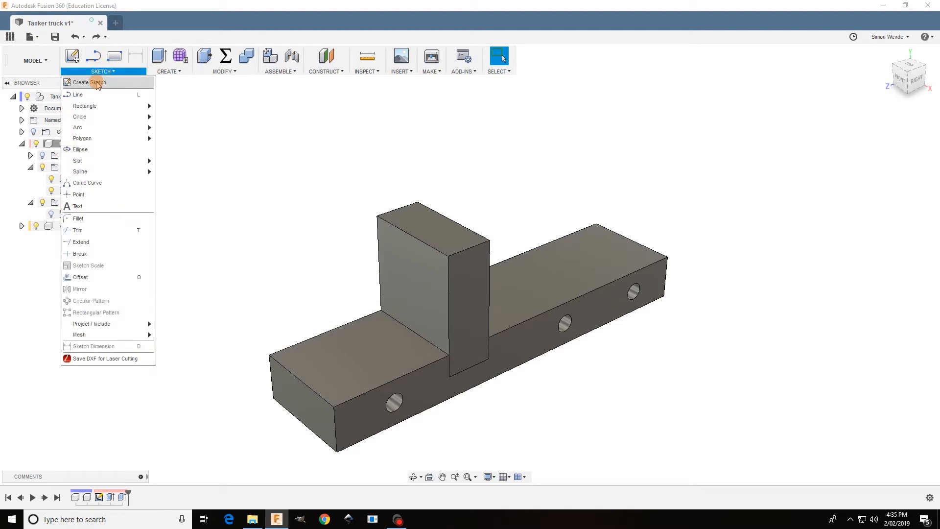
{"action": "left_click", "coordinate": [91, 59]}
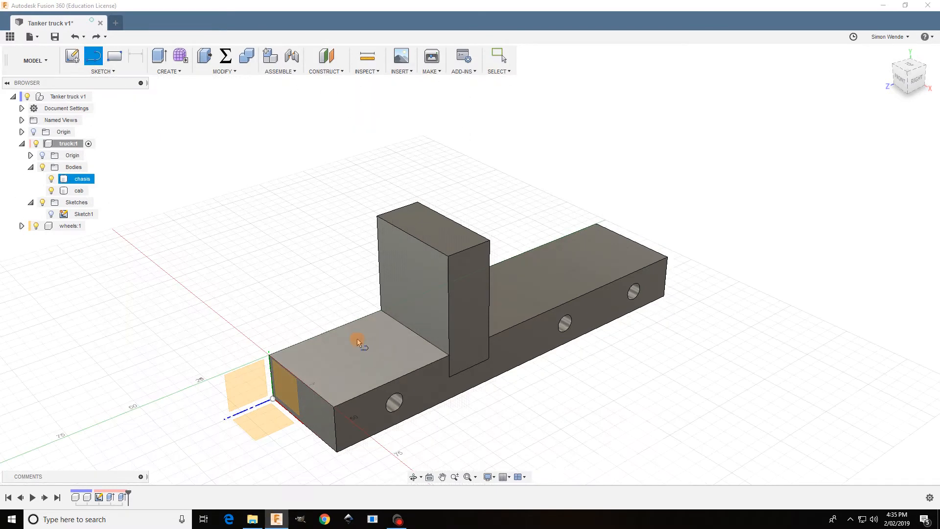
{"action": "left_click", "coordinate": [371, 345]}
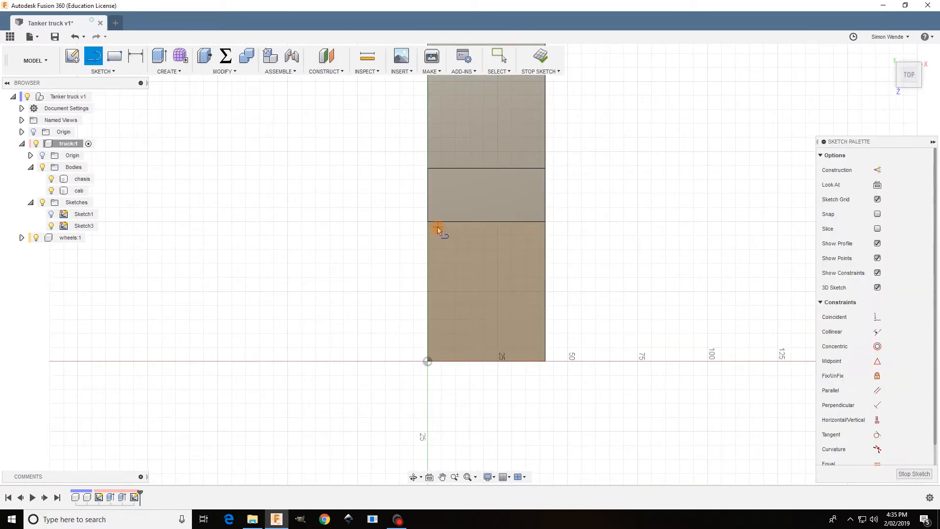
{"action": "left_click", "coordinate": [428, 222]}
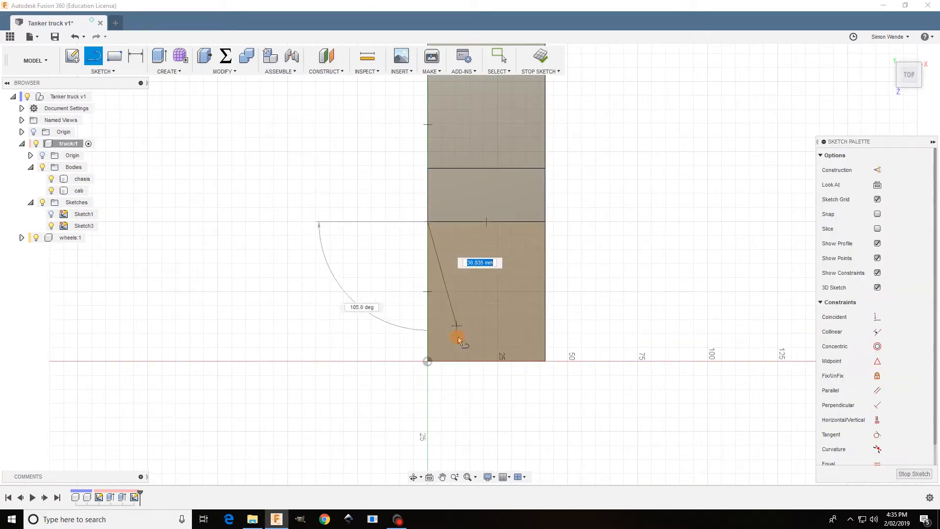
{"action": "left_click", "coordinate": [454, 341]}
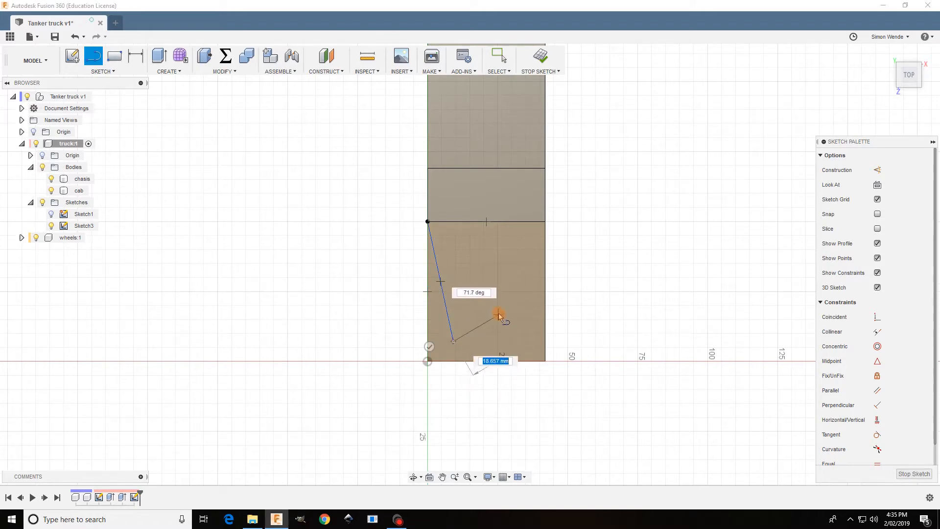
{"action": "left_click", "coordinate": [517, 341]}
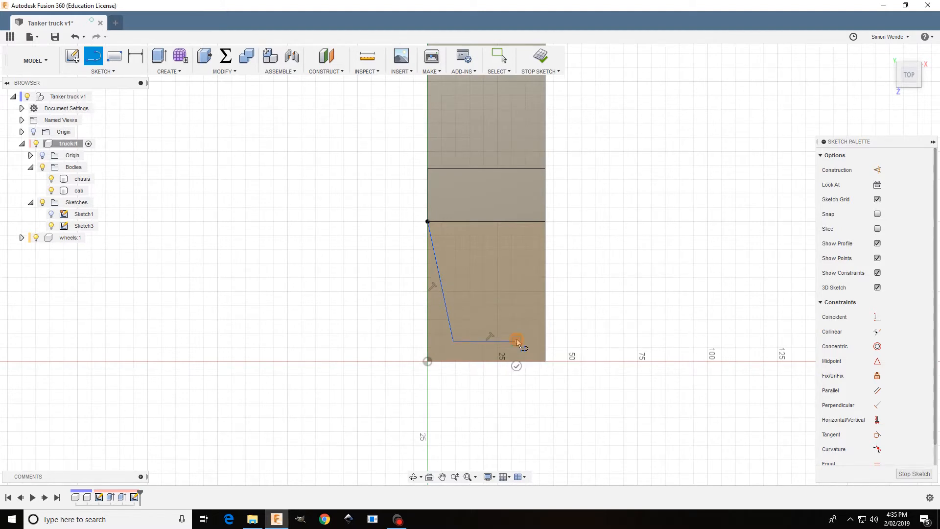
{"action": "left_click", "coordinate": [545, 222]}
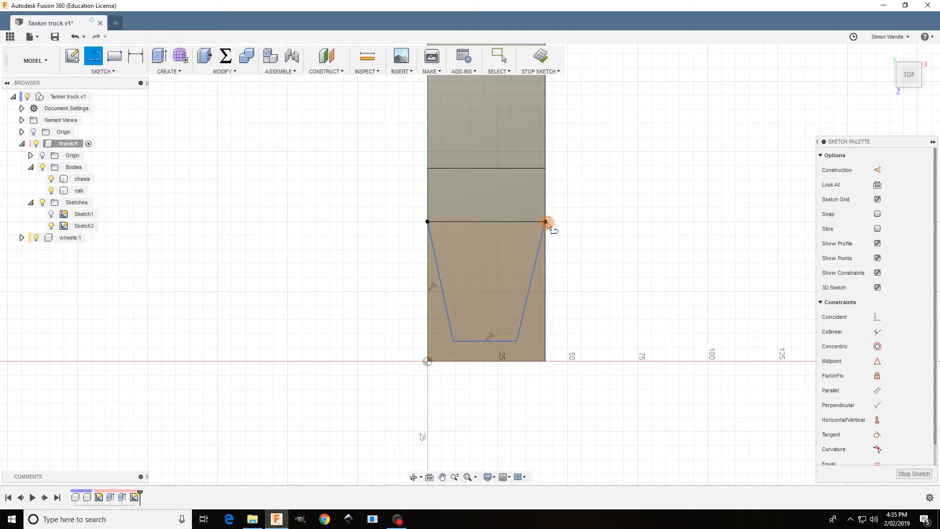
{"action": "left_click", "coordinate": [545, 222]}
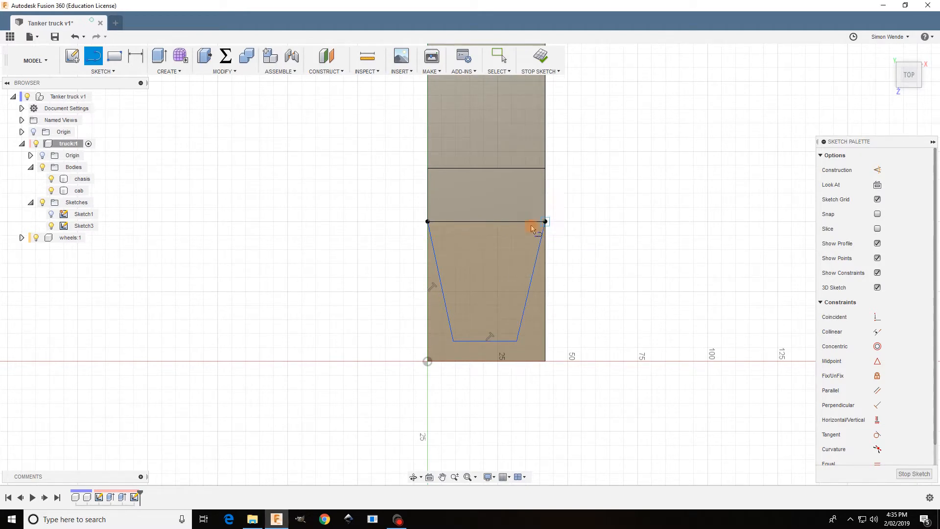
{"action": "left_click", "coordinate": [427, 222]}
{"action": "key", "text": "Escape"}
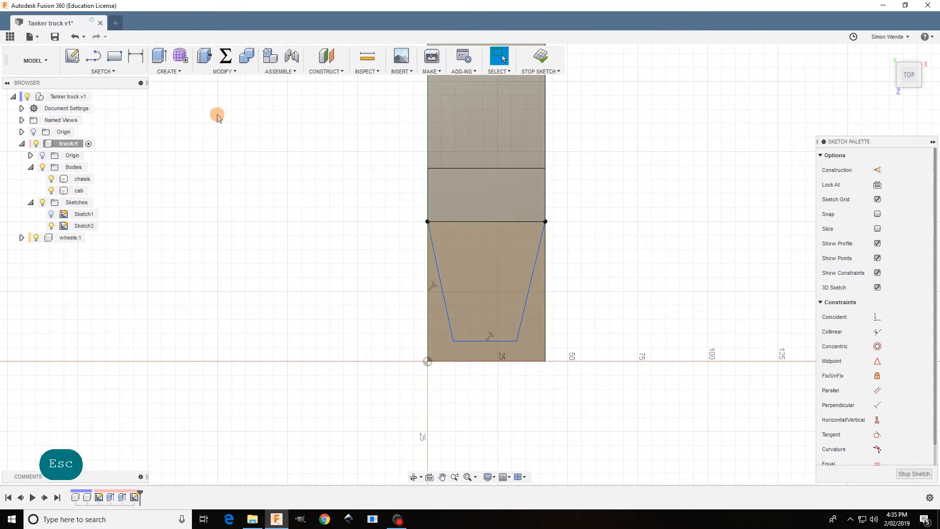
Dimension the outline's short front line 5 mm from the chassis's front edge.
{"action": "left_click", "coordinate": [136, 56]}
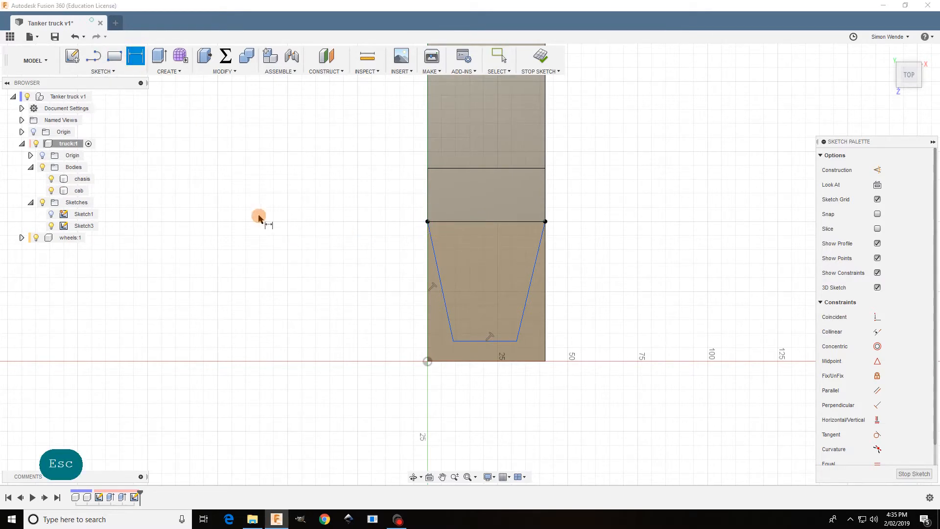
{"action": "left_click", "coordinate": [472, 343]}
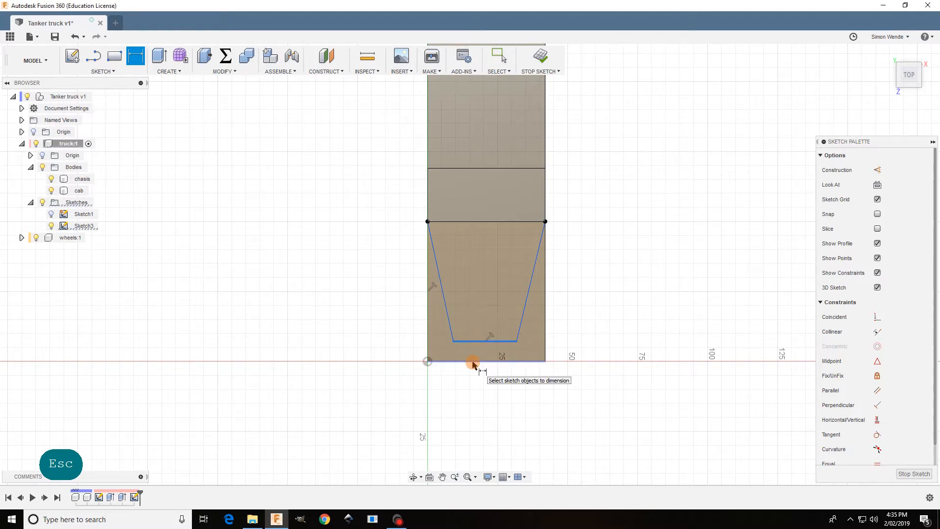
{"action": "left_click", "coordinate": [456, 362]}
{"action": "left_click", "coordinate": [289, 354]}
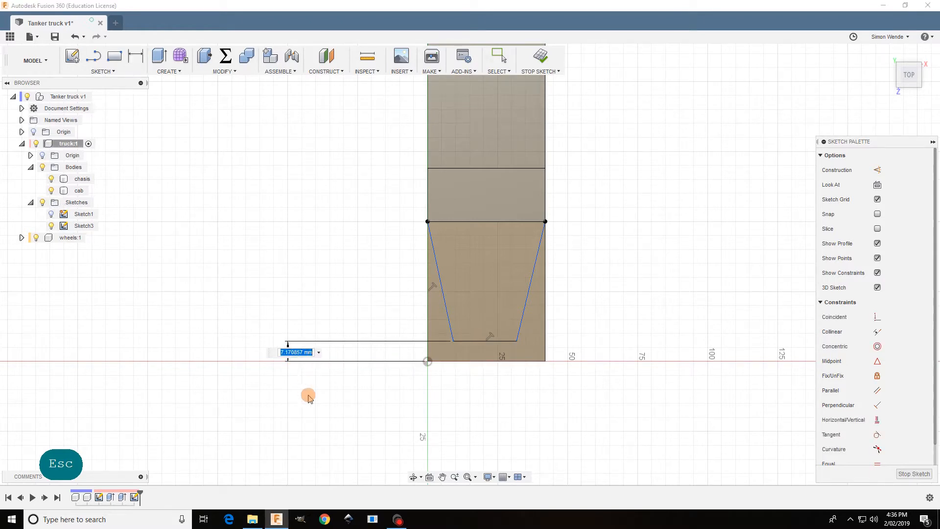
{"action": "type", "text": "5"}
{"action": "key", "text": "Return"}
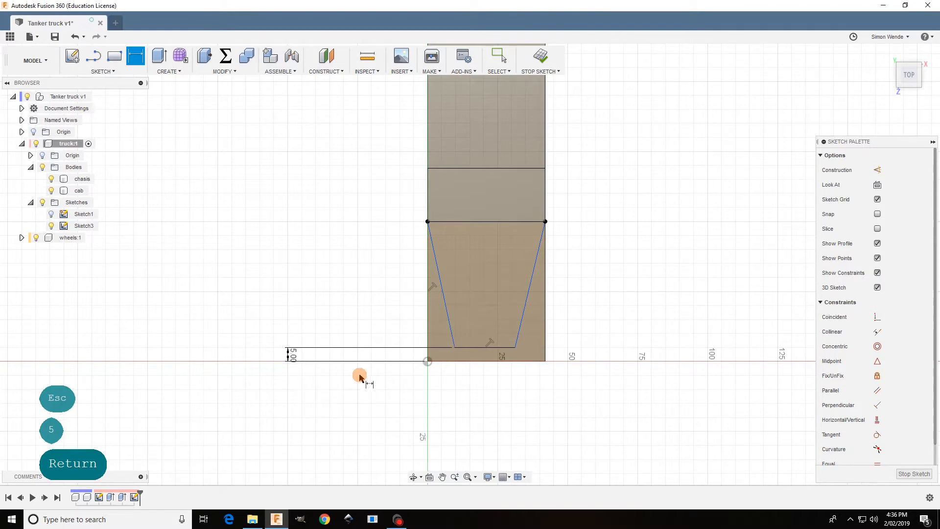
Dimension both front corners of the tapered outline 5 mm in from the chassis's side edges.
{"action": "left_click", "coordinate": [454, 348]}
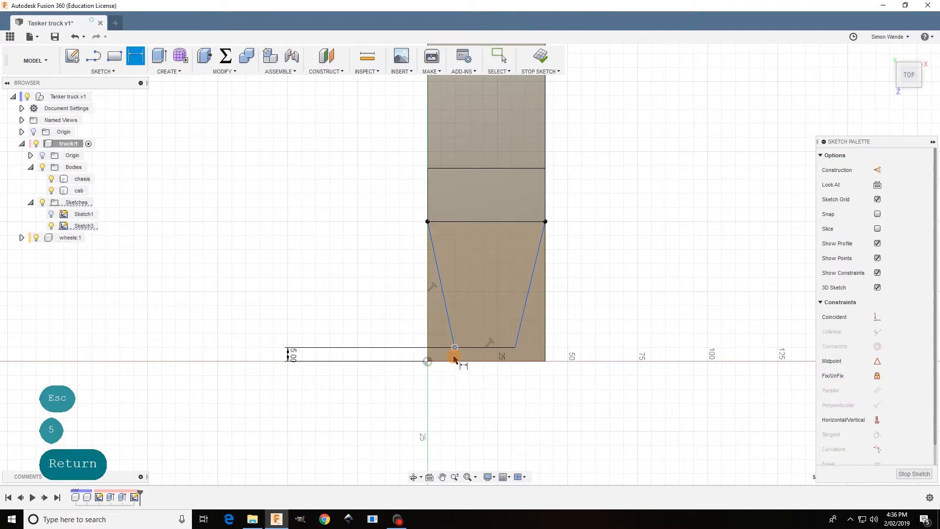
{"action": "left_click", "coordinate": [427, 337]}
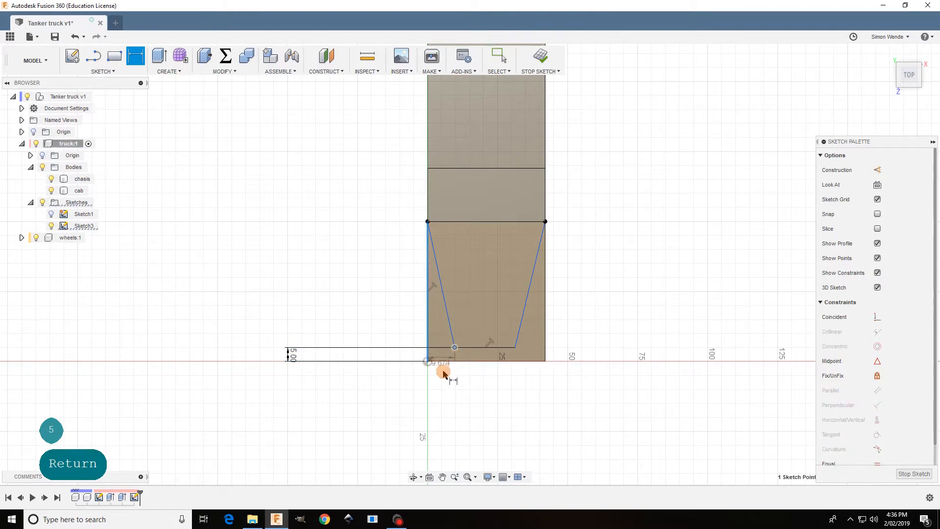
{"action": "left_click", "coordinate": [444, 398]}
{"action": "type", "text": "5"}
{"action": "key", "text": "Return"}
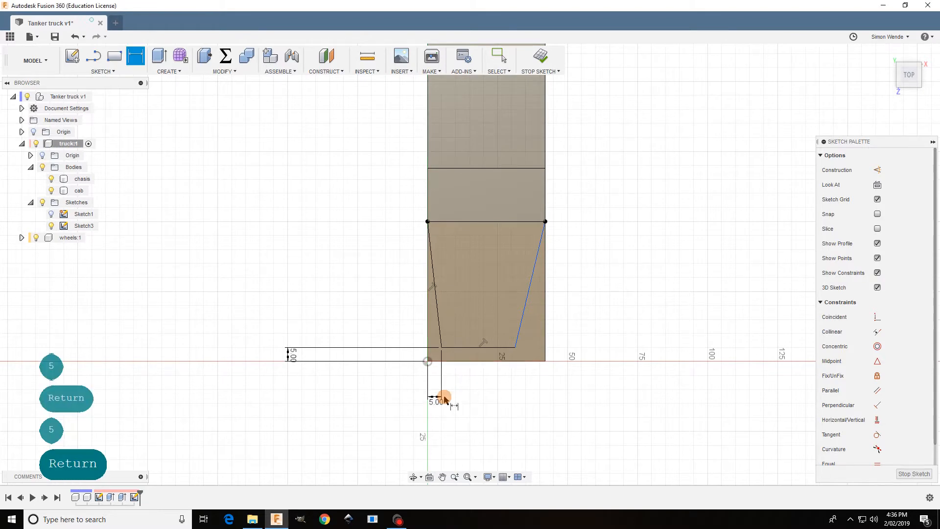
{"action": "left_click", "coordinate": [516, 348]}
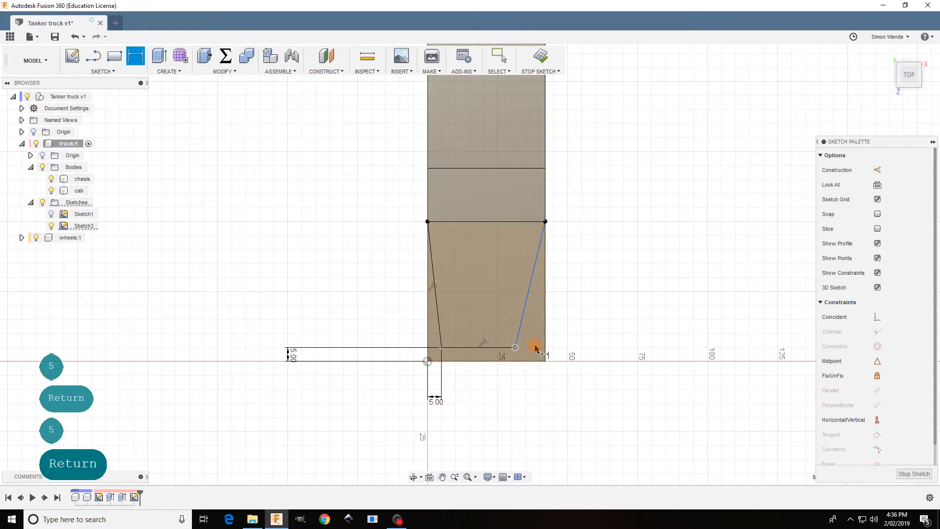
{"action": "left_click", "coordinate": [545, 344]}
{"action": "left_click", "coordinate": [538, 393]}
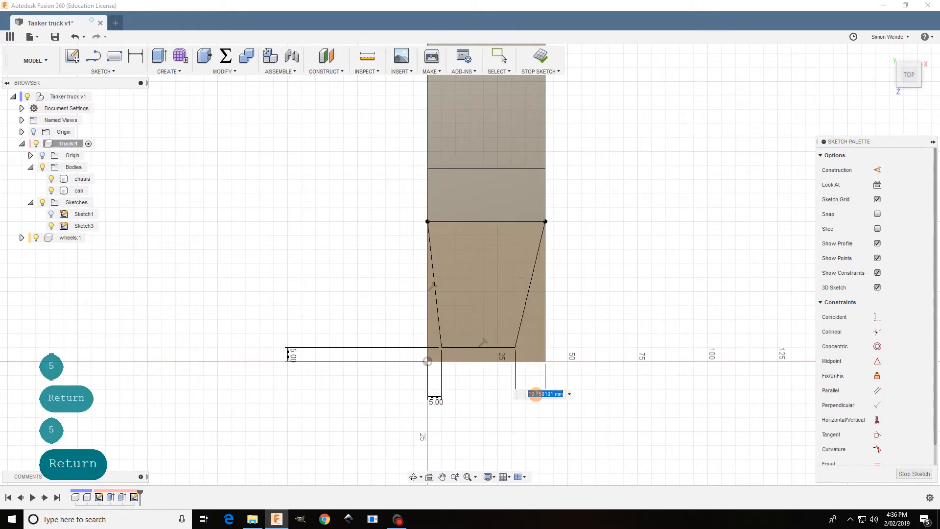
{"action": "type", "text": "5"}
{"action": "key", "text": "Return"}
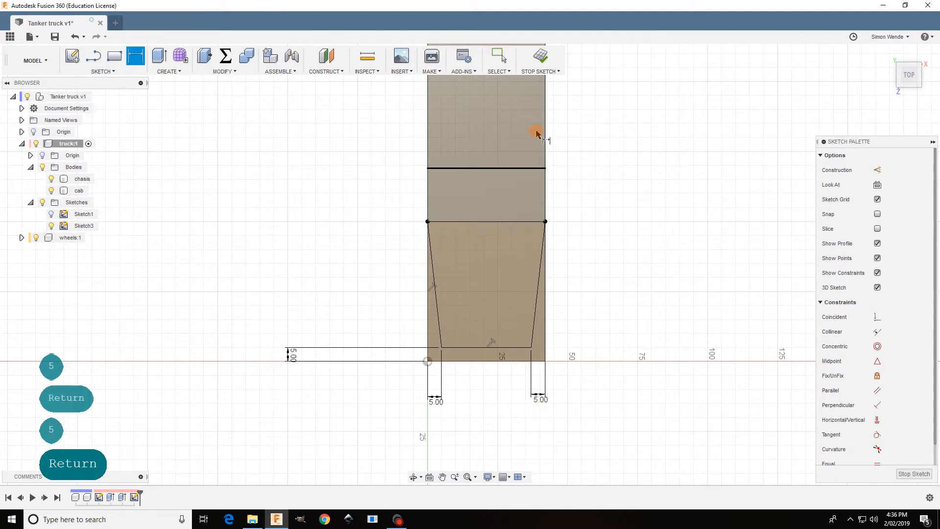
Finish the sketch and extrude the tapered profile 19 mm upward as a new body.
{"action": "left_click", "coordinate": [542, 58]}
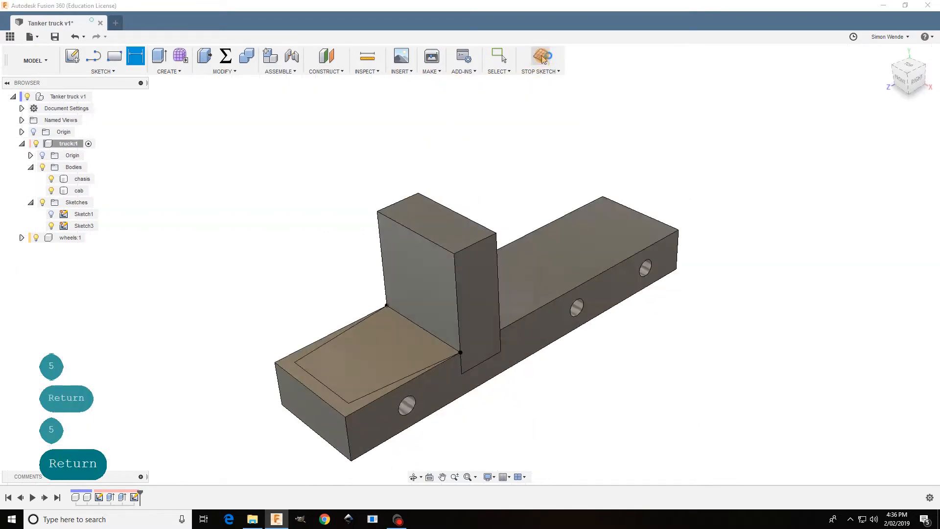
{"action": "left_click", "coordinate": [166, 56]}
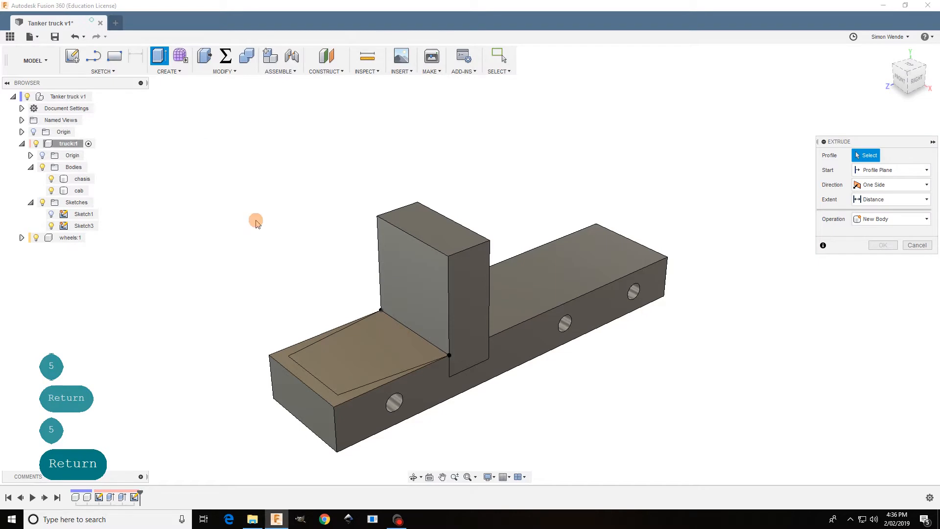
{"action": "left_click", "coordinate": [367, 345]}
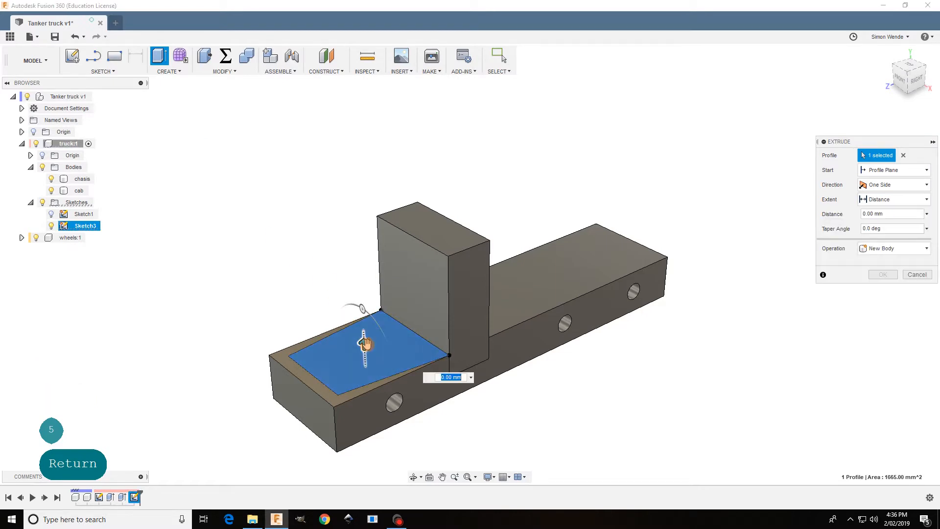
{"action": "left_click_drag", "start_coordinate": [363, 365], "coordinate": [361, 304]}
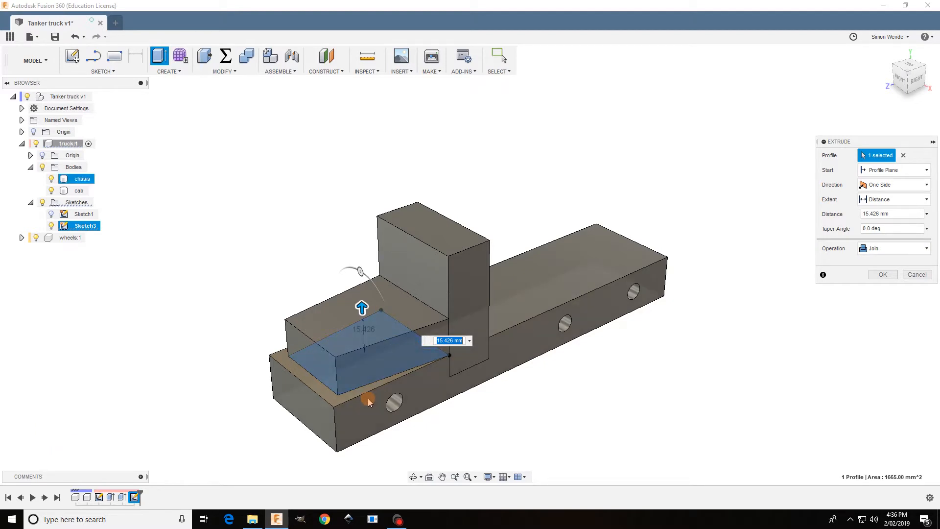
{"action": "left_click", "coordinate": [866, 252]}
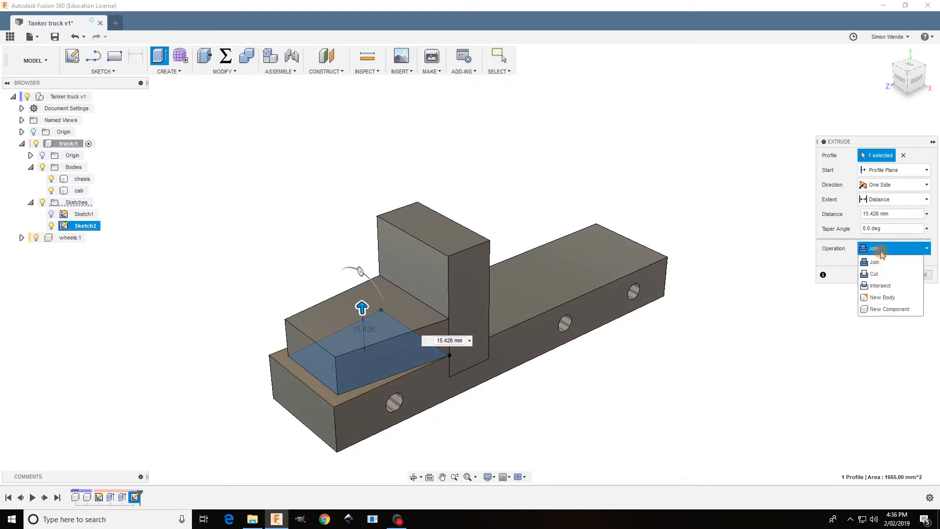
{"action": "left_click", "coordinate": [877, 297]}
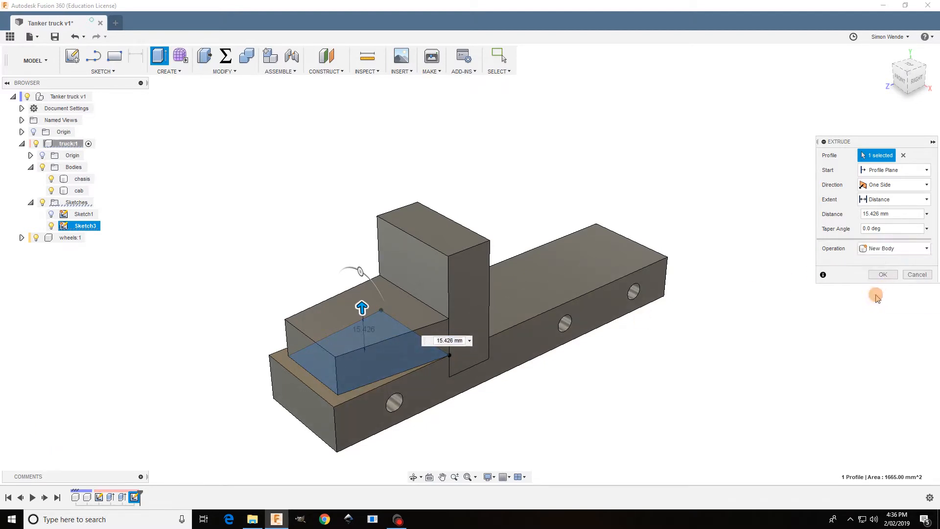
{"action": "left_click", "coordinate": [876, 214]}
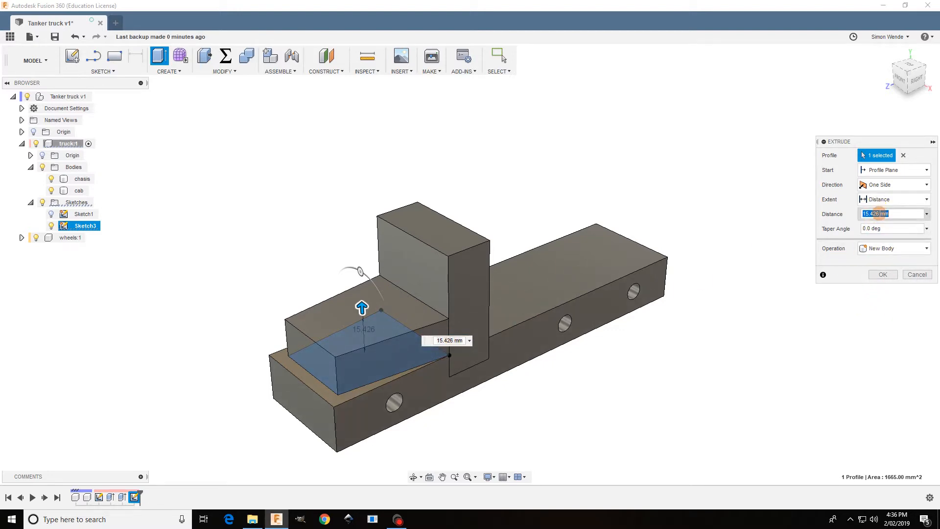
{"action": "type", "text": "19"}
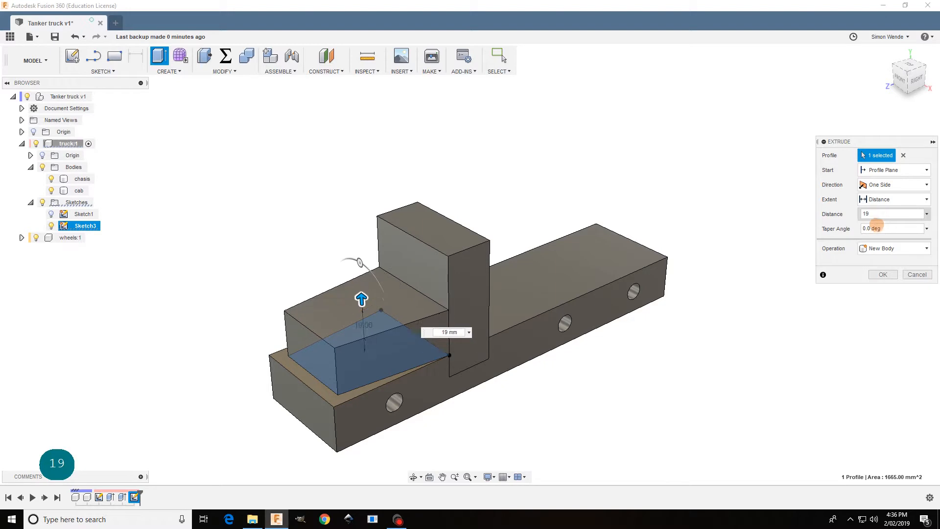
{"action": "left_click", "coordinate": [883, 275]}
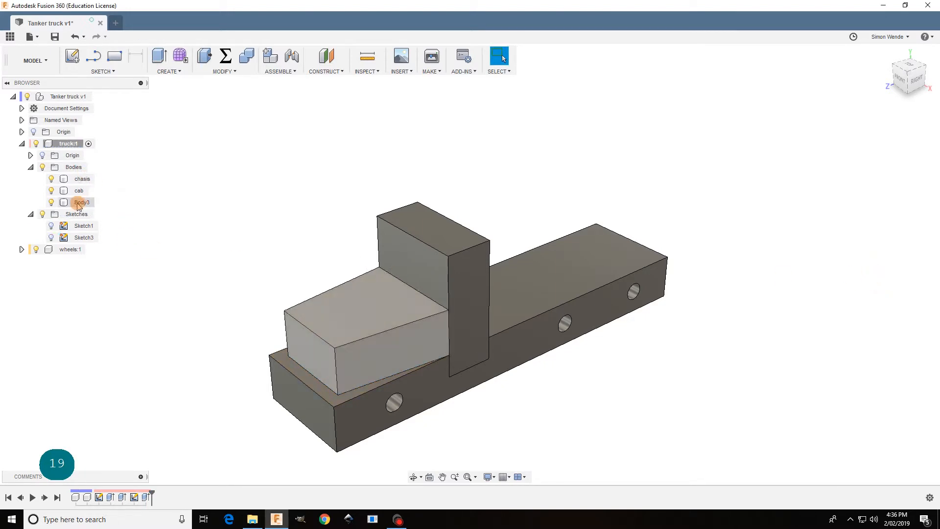
Rename the new tapered body as engine.
{"action": "left_click", "coordinate": [81, 202]}
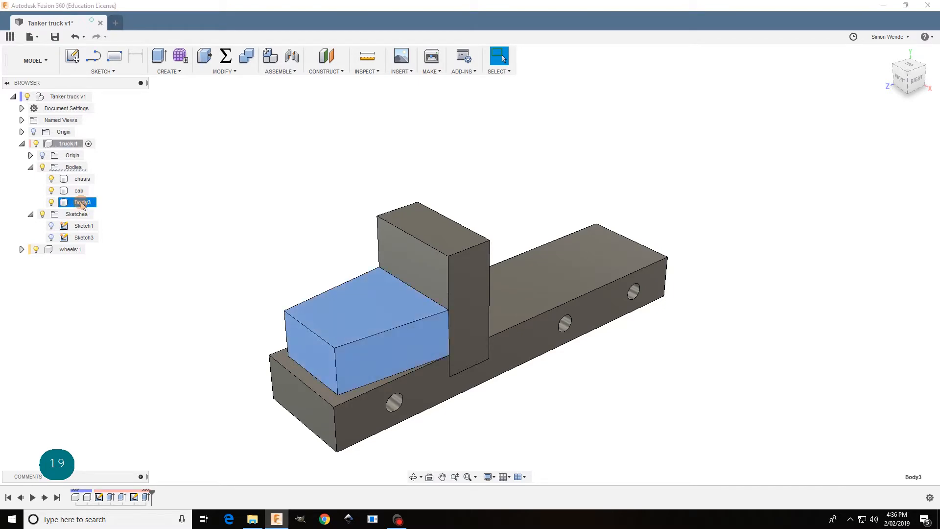
{"action": "double_click", "coordinate": [83, 206]}
{"action": "type", "text": "engine"}
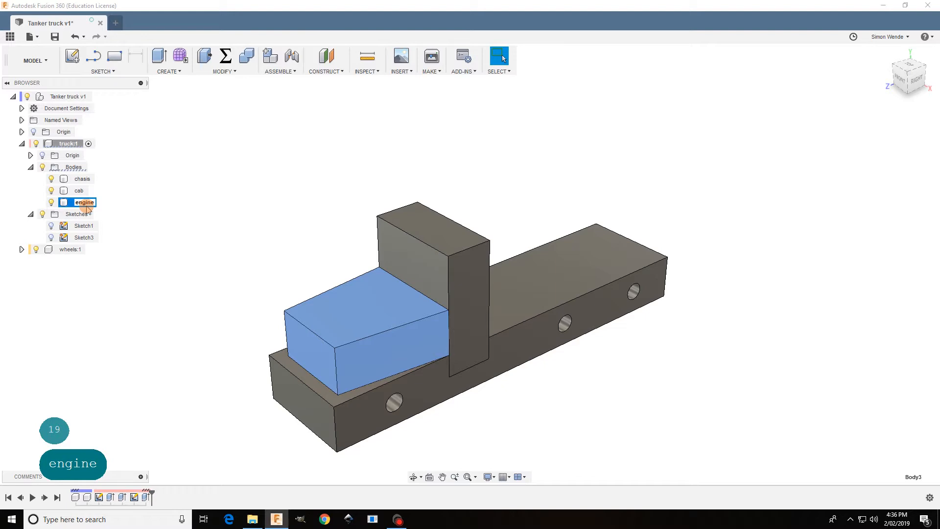
{"action": "key", "text": "Return"}
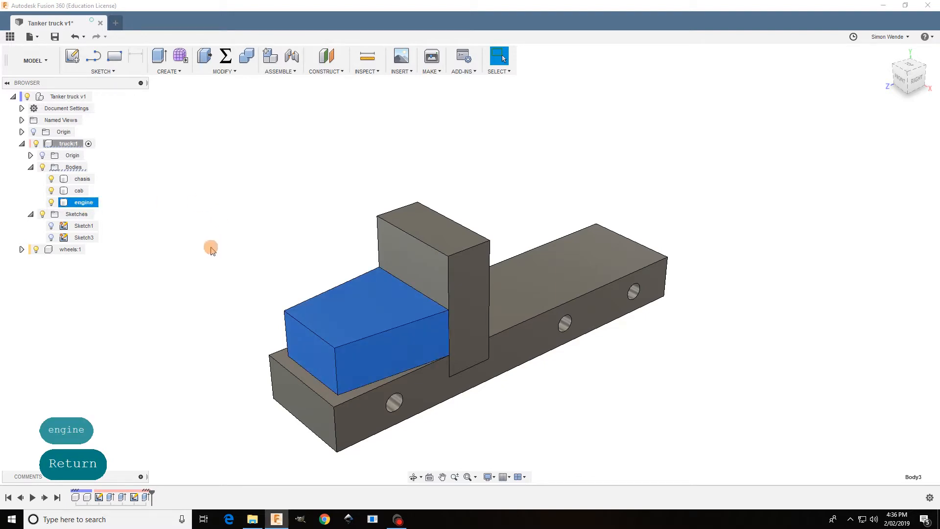
{"action": "left_click", "coordinate": [198, 245]}
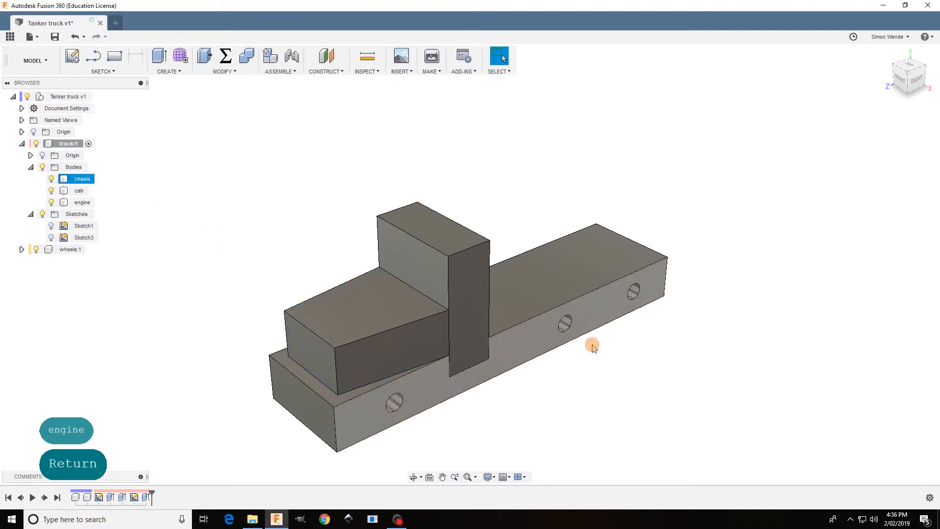
Sketch a vertical construction line on the cab's rear face, from the midpoint of its top edge to the midpoint of the chassis's bottom edge.
{"action": "middle_click_drag", "start_coordinate": [647, 358], "coordinate": [564, 357], "text": "shift"}
{"action": "left_click", "coordinate": [563, 357]}
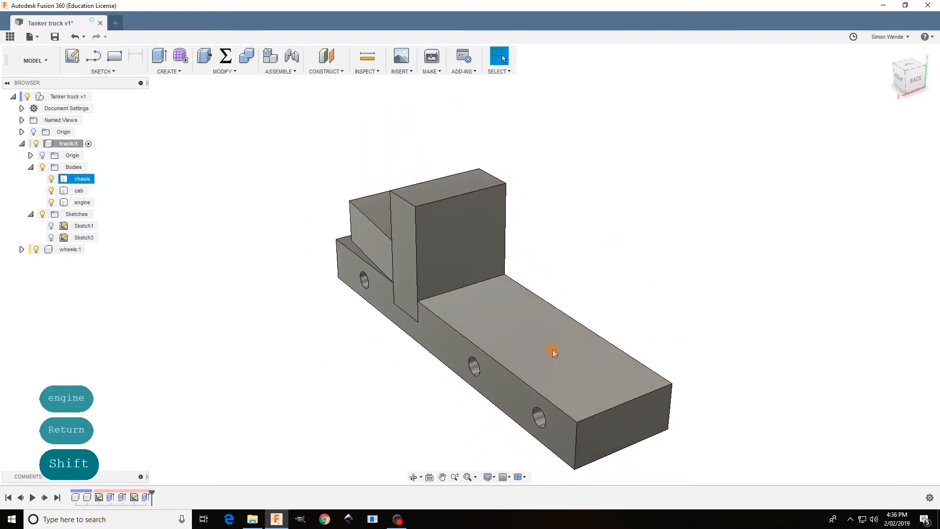
{"action": "left_click", "coordinate": [461, 265]}
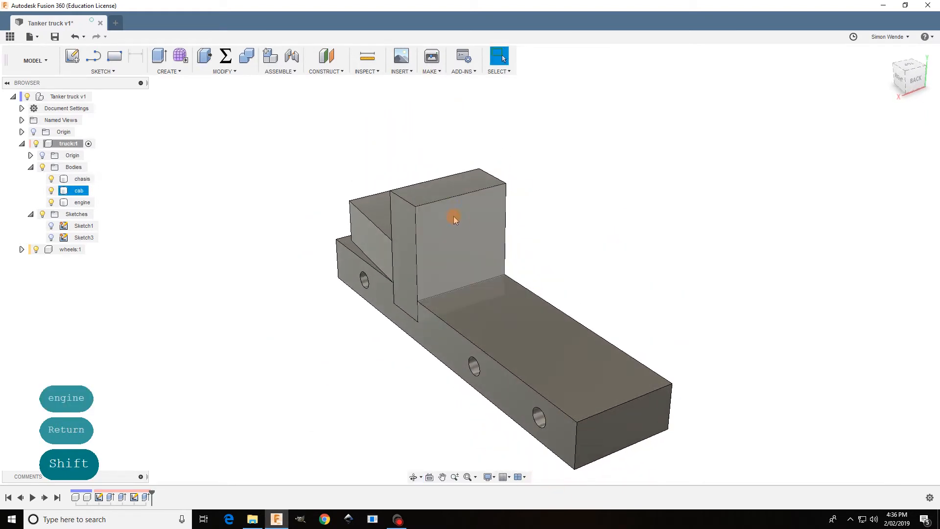
{"action": "left_click", "coordinate": [322, 172]}
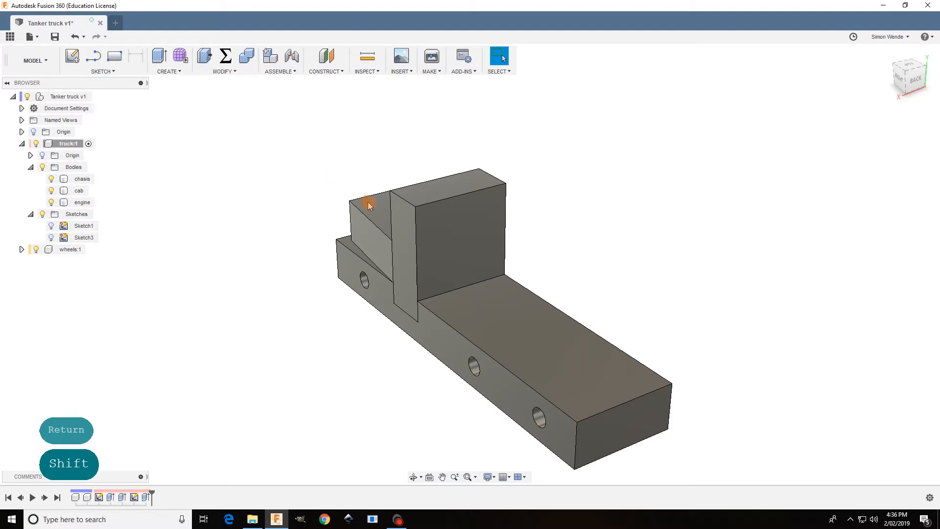
{"action": "left_click", "coordinate": [448, 231]}
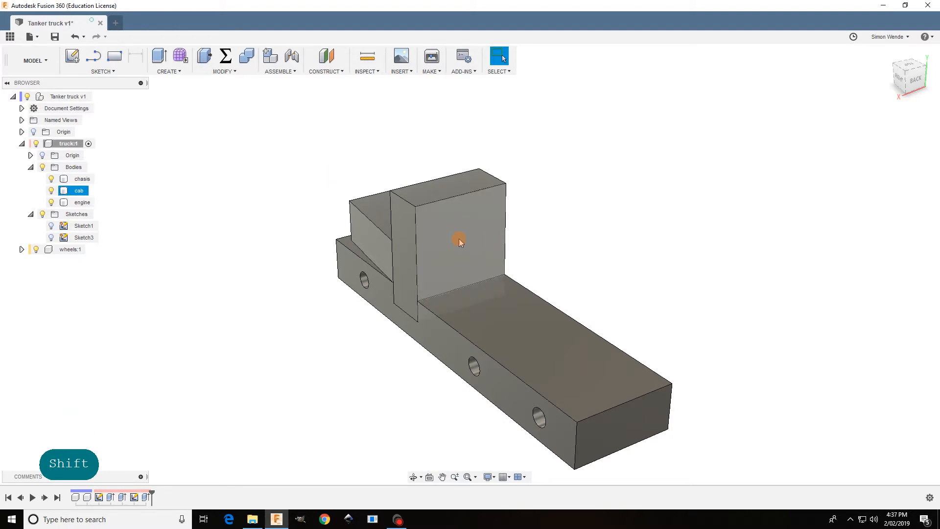
{"action": "left_click", "coordinate": [459, 241], "text": "shift"}
{"action": "left_click", "coordinate": [93, 56]}
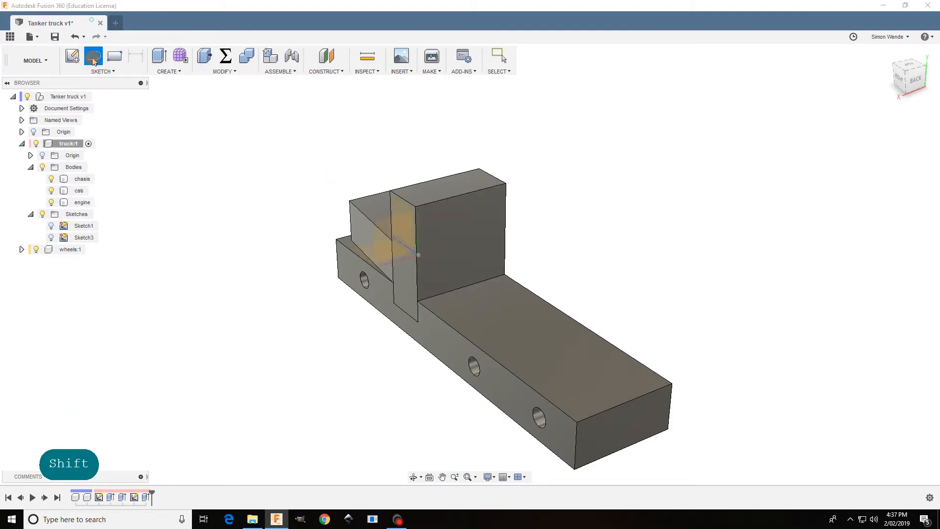
{"action": "left_click", "coordinate": [457, 232]}
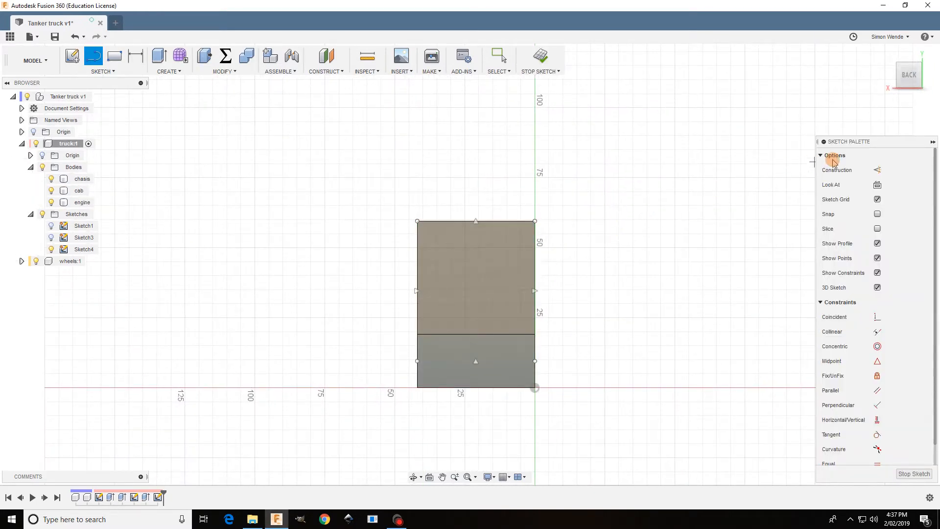
{"action": "left_click", "coordinate": [878, 170]}
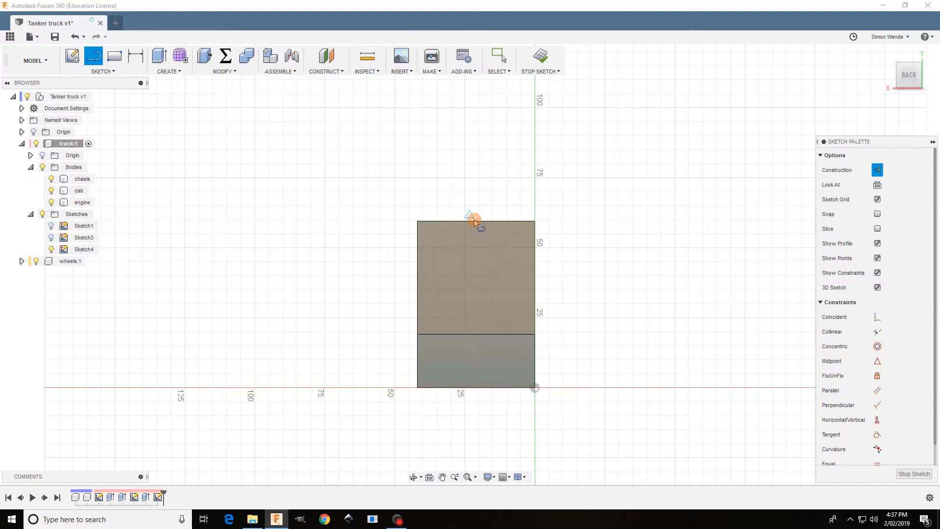
{"action": "left_click_drag", "start_coordinate": [475, 221], "coordinate": [475, 388]}
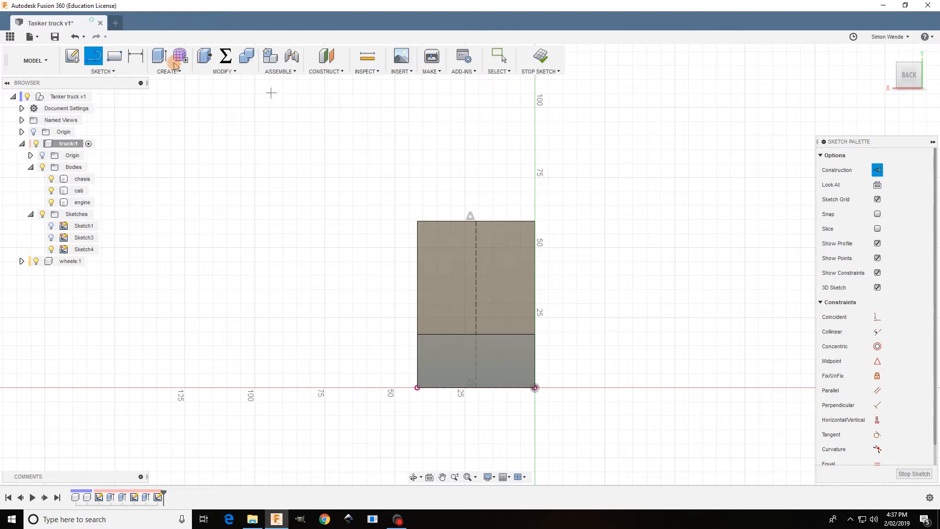
Draw a regular 39 mm diameter circle centred on the construction line, about midway up the cab's rear face.
{"action": "left_click", "coordinate": [104, 72]}
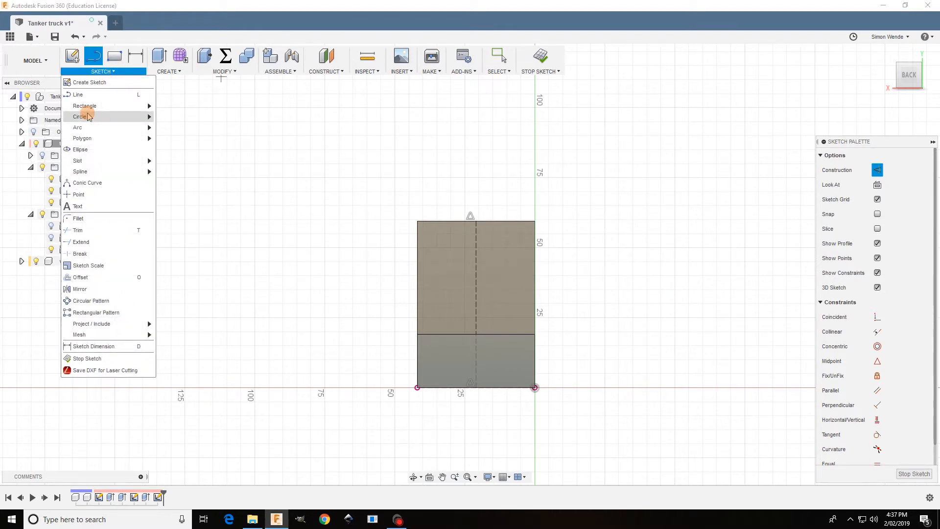
{"action": "mouse_move", "coordinate": [118, 116]}
{"action": "left_click", "coordinate": [172, 120]}
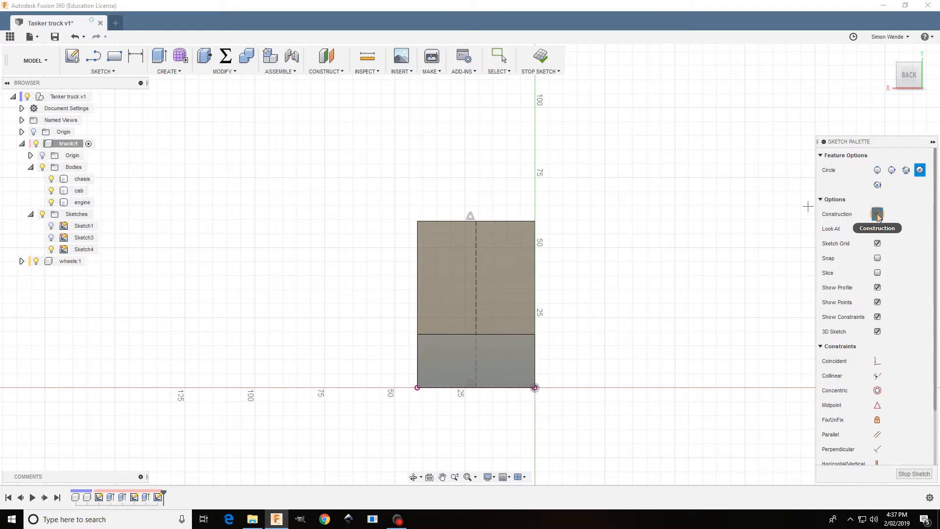
{"action": "left_click", "coordinate": [877, 216]}
{"action": "left_click", "coordinate": [483, 293]}
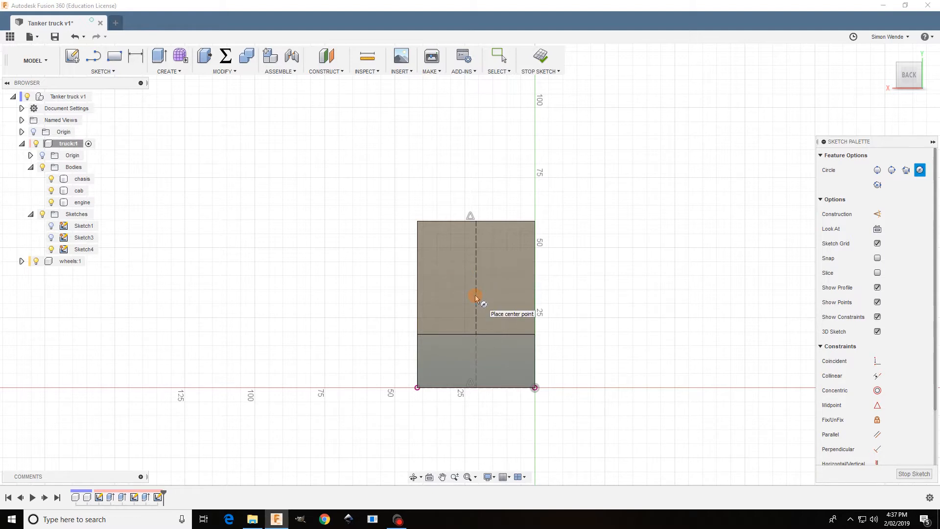
{"action": "left_click", "coordinate": [476, 294]}
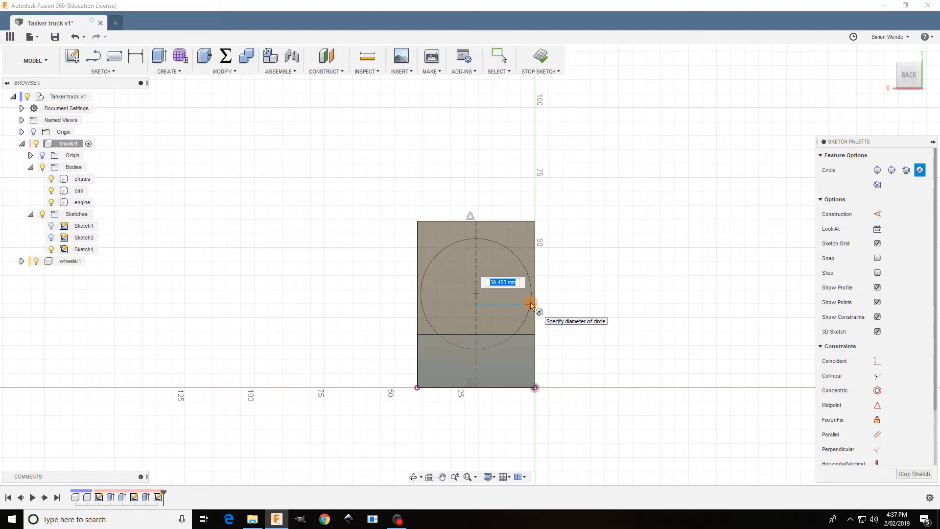
{"action": "type", "text": "39"}
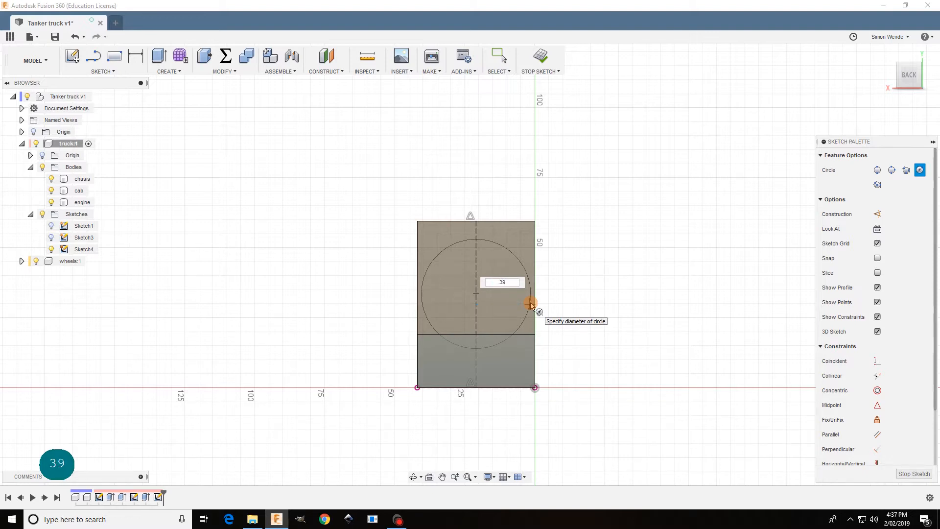
{"action": "key", "text": "Return"}
{"action": "key", "text": "Return"}
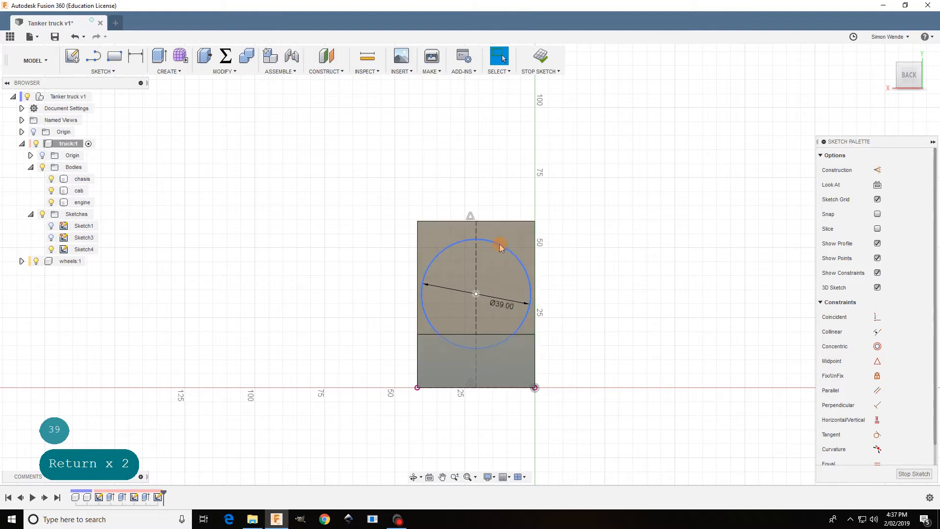
Move the 39 mm circle about 3.5 mm upward along the construction line.
{"action": "left_click", "coordinate": [598, 226]}
{"action": "right_click", "coordinate": [598, 225]}
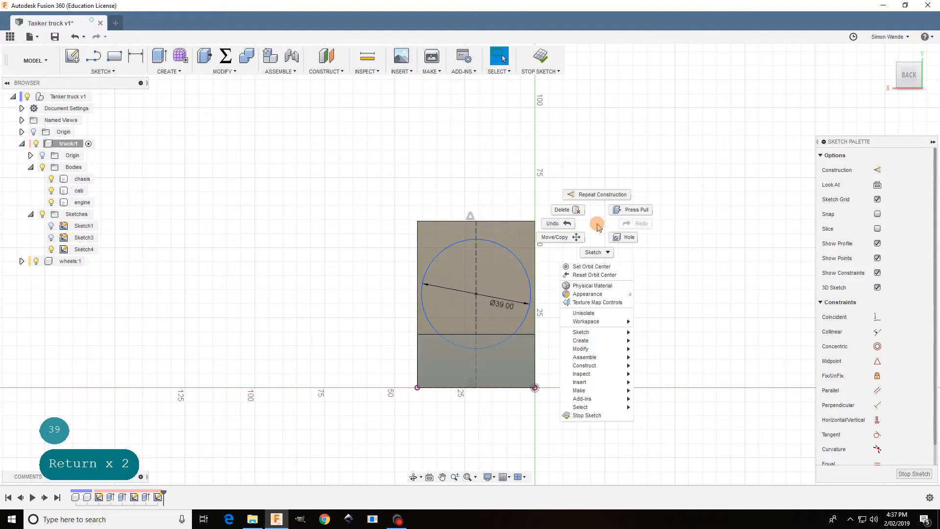
{"action": "left_click", "coordinate": [561, 237]}
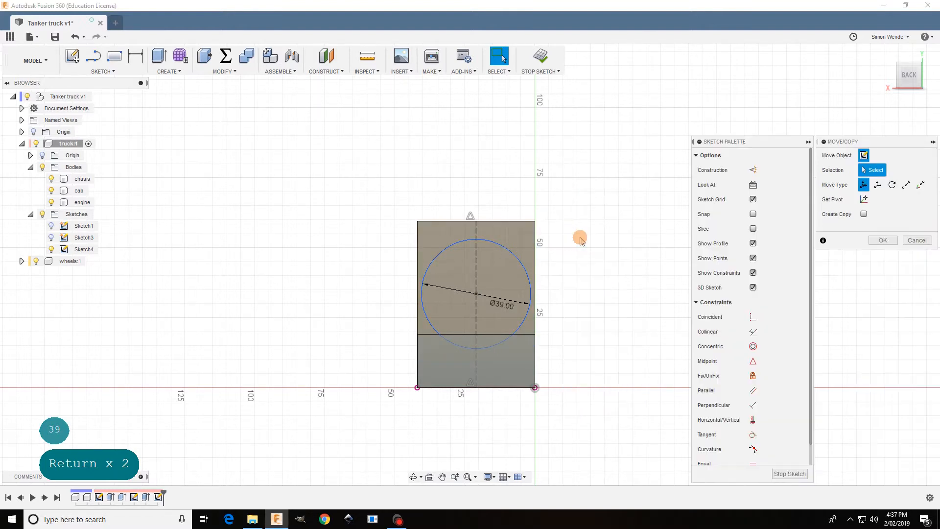
{"action": "left_click", "coordinate": [504, 245]}
{"action": "mouse_move", "coordinate": [476, 266]}
{"action": "left_mouse_down"}
{"action": "mouse_move", "coordinate": [476, 217]}
{"action": "mouse_move", "coordinate": [475, 268]}
{"action": "mouse_move", "coordinate": [474, 256]}
{"action": "left_mouse_up"}
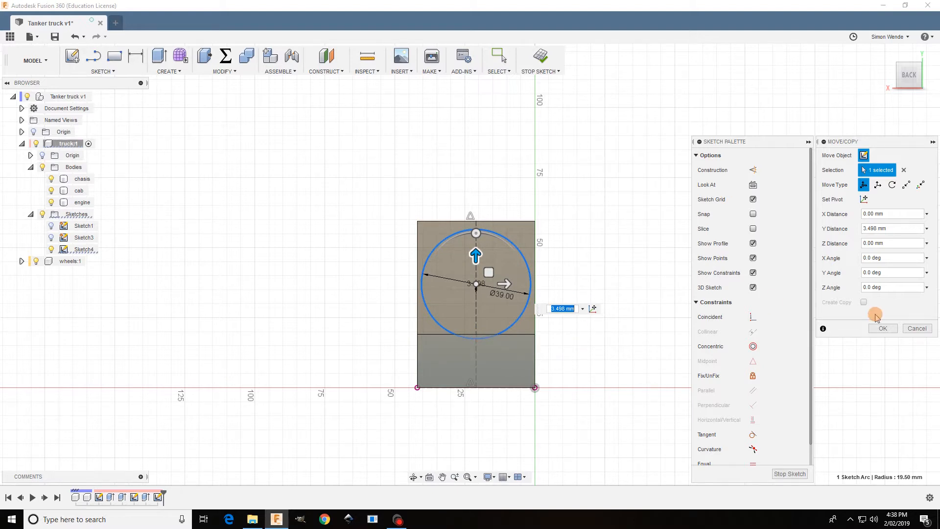
{"action": "left_click", "coordinate": [884, 329]}
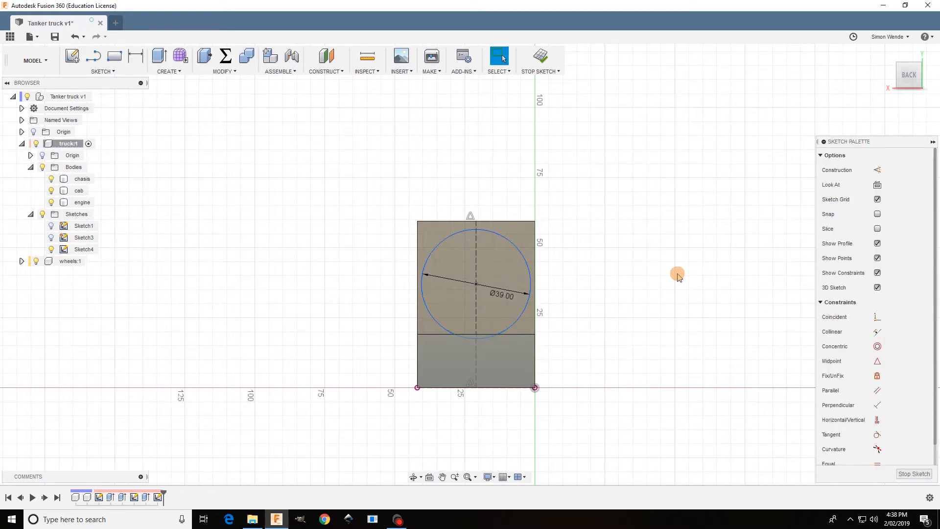
Finish the sketch and extrude the 39 mm circle up to the chassis's rear end face as a new body.
{"action": "left_click", "coordinate": [541, 58]}
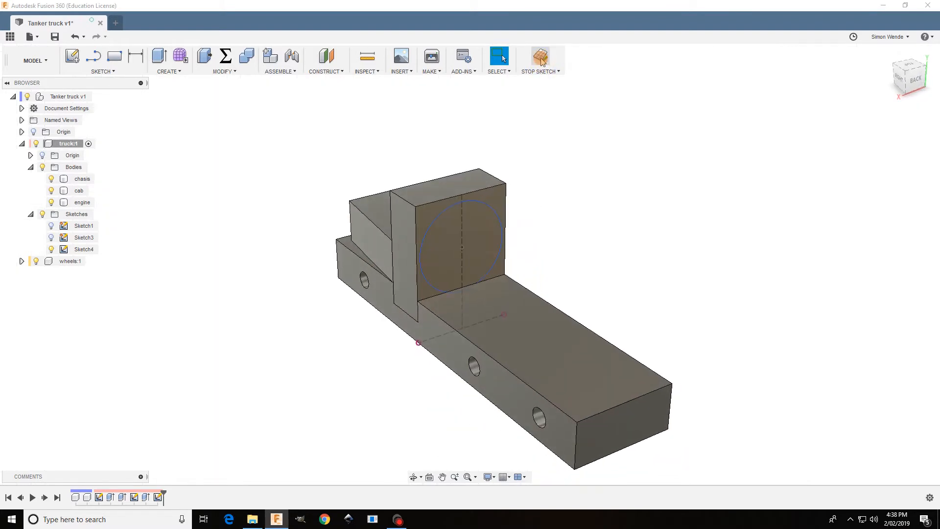
{"action": "left_click", "coordinate": [159, 57]}
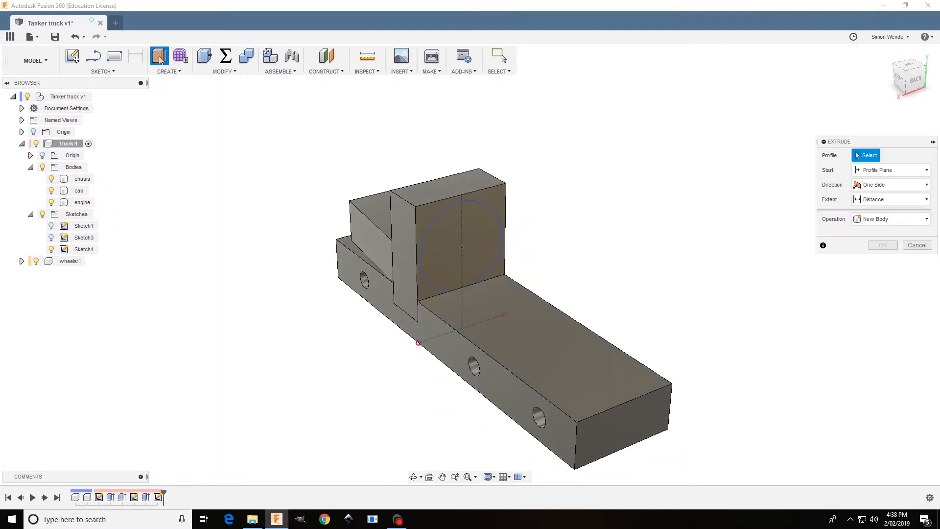
{"action": "left_click", "coordinate": [439, 245]}
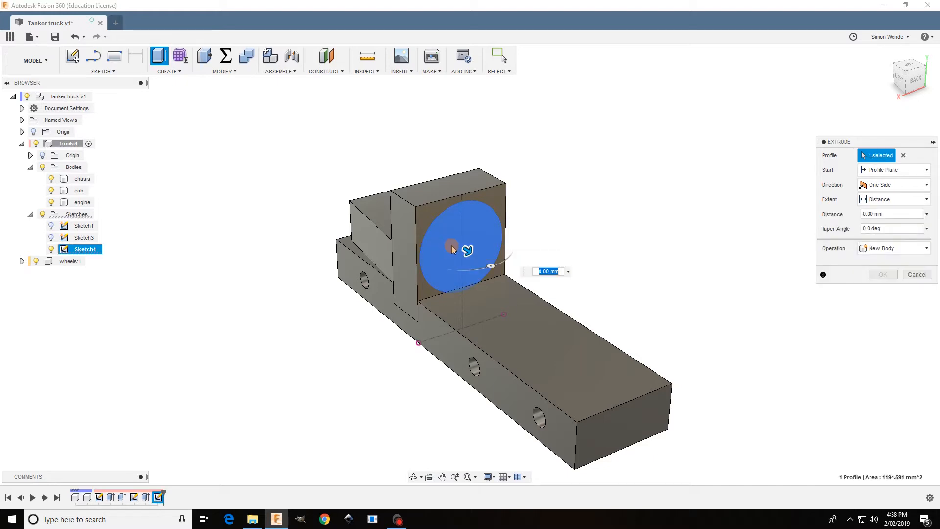
{"action": "left_click_drag", "start_coordinate": [469, 251], "coordinate": [566, 338]}
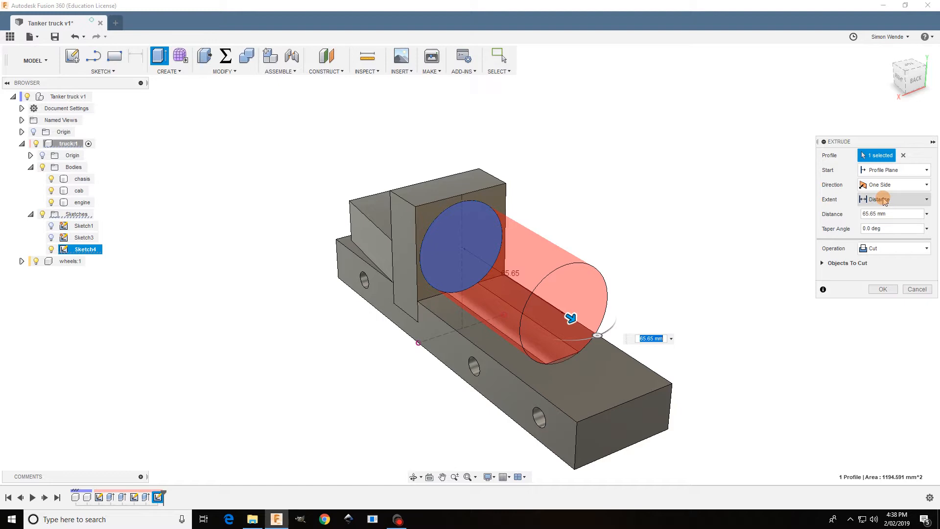
{"action": "left_click", "coordinate": [904, 201]}
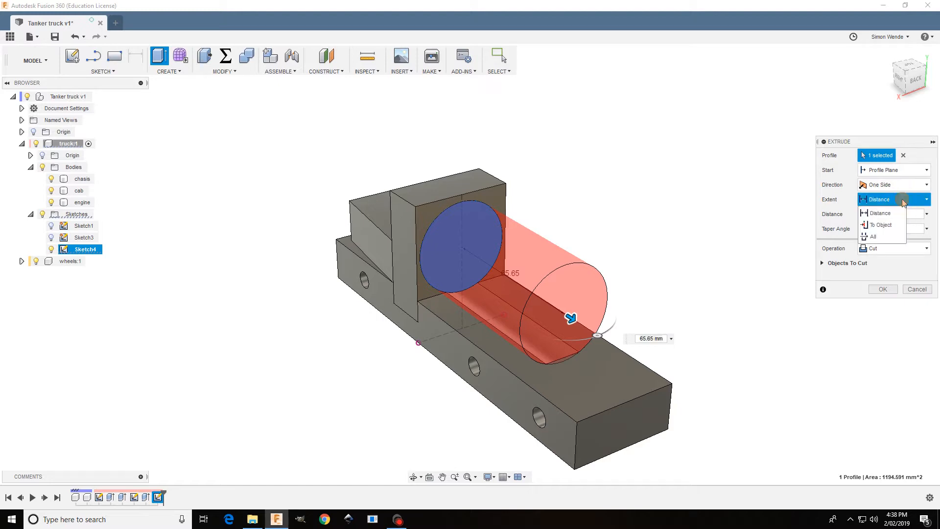
{"action": "left_click", "coordinate": [881, 226]}
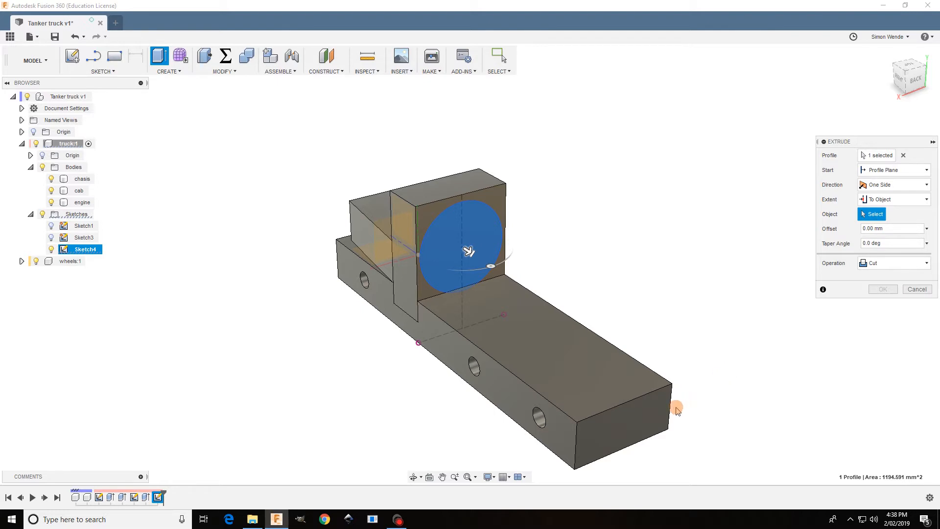
{"action": "left_click", "coordinate": [651, 413]}
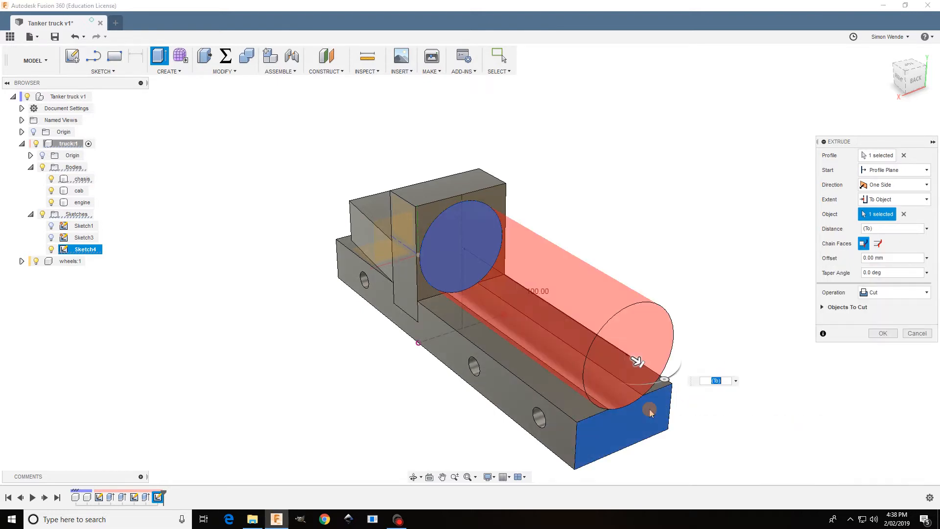
{"action": "left_click", "coordinate": [893, 295]}
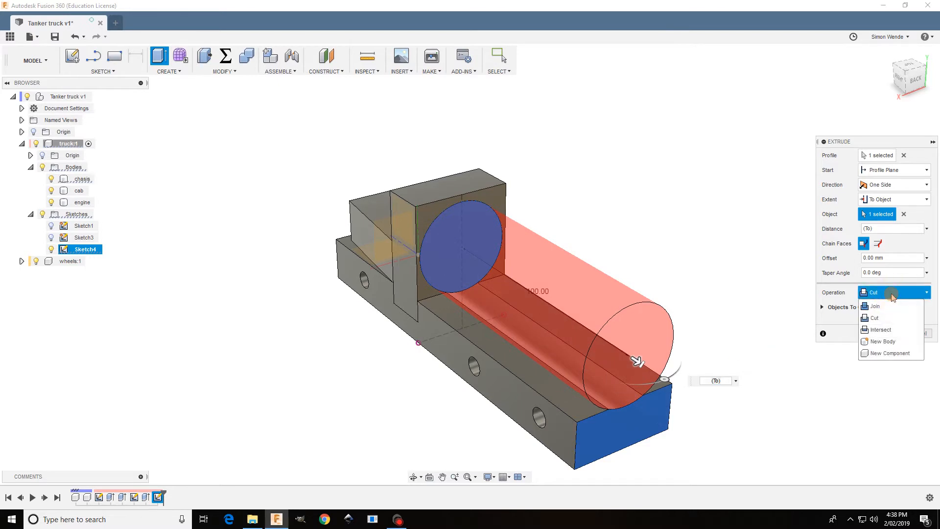
{"action": "left_click", "coordinate": [878, 342]}
{"action": "left_click", "coordinate": [883, 319]}
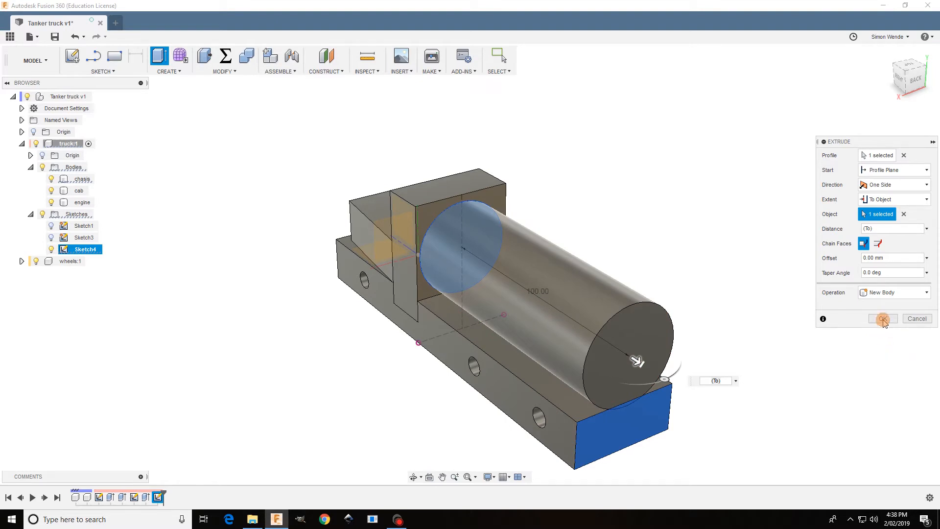
Cut the chassis shape out of the cylindrical body with Combine, using the chassis as the tool body and keeping the tool.
{"action": "left_click", "coordinate": [621, 352]}
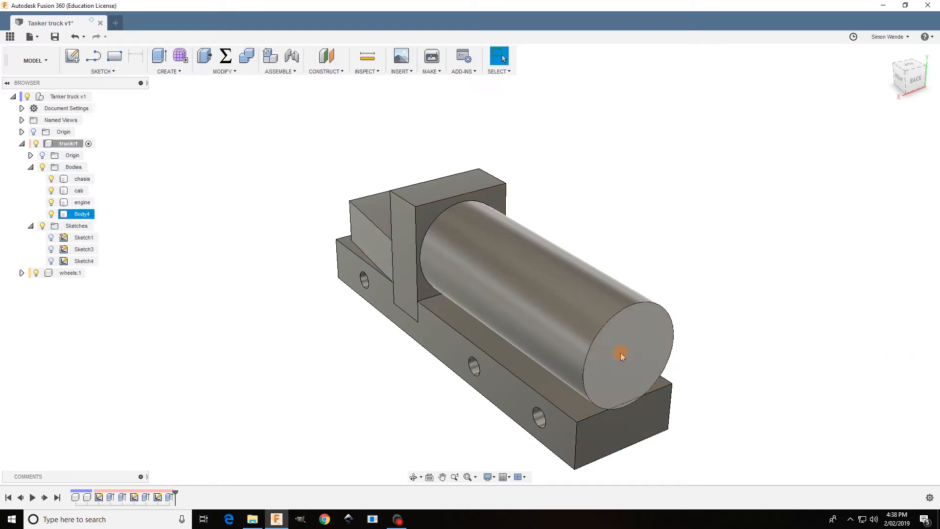
{"action": "left_click", "coordinate": [621, 428]}
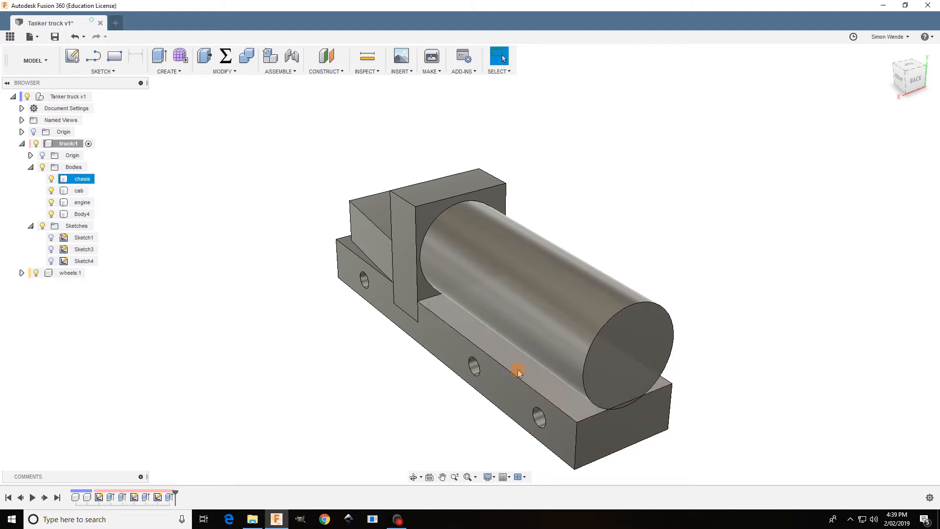
{"action": "left_click", "coordinate": [594, 343]}
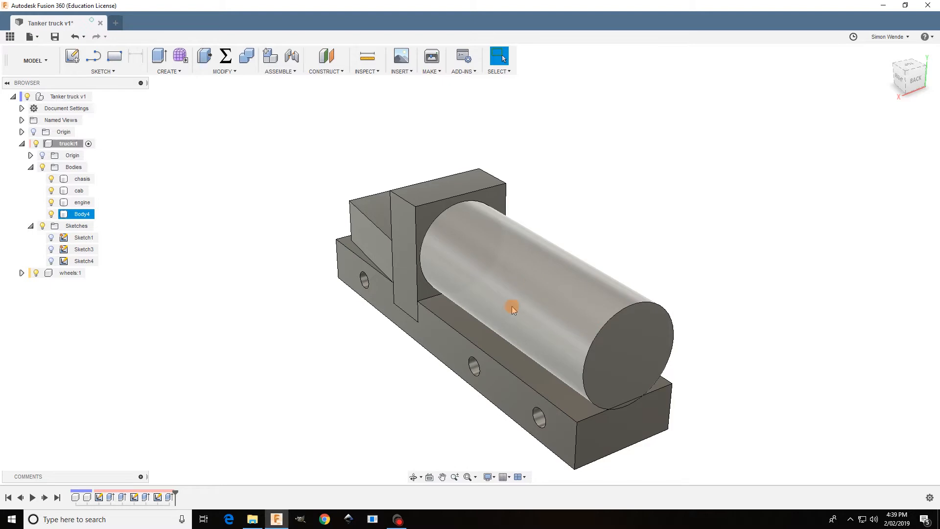
{"action": "left_click", "coordinate": [218, 73]}
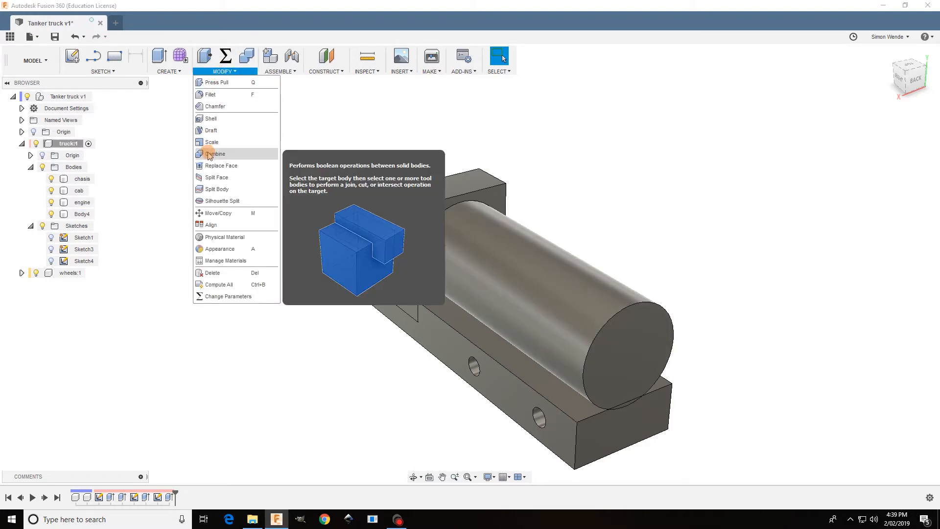
{"action": "left_click", "coordinate": [208, 154]}
{"action": "left_click", "coordinate": [869, 155]}
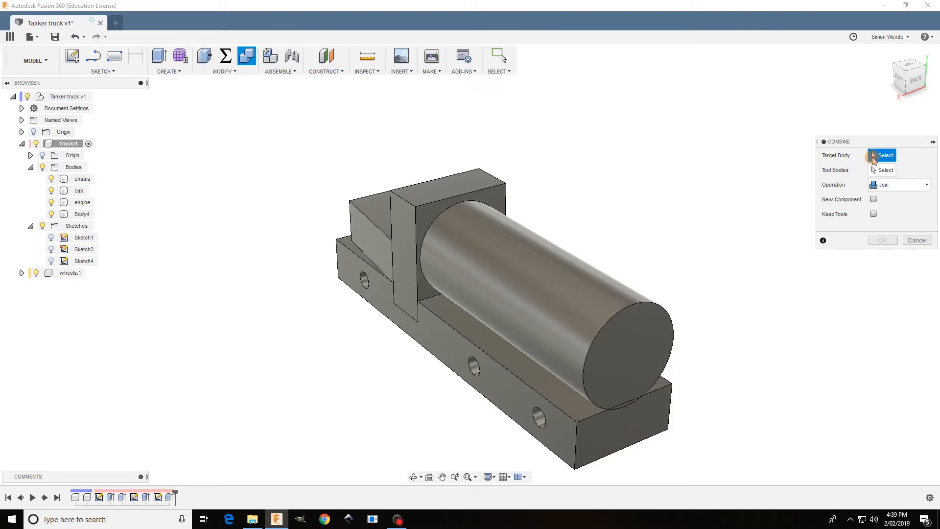
{"action": "left_click", "coordinate": [839, 159]}
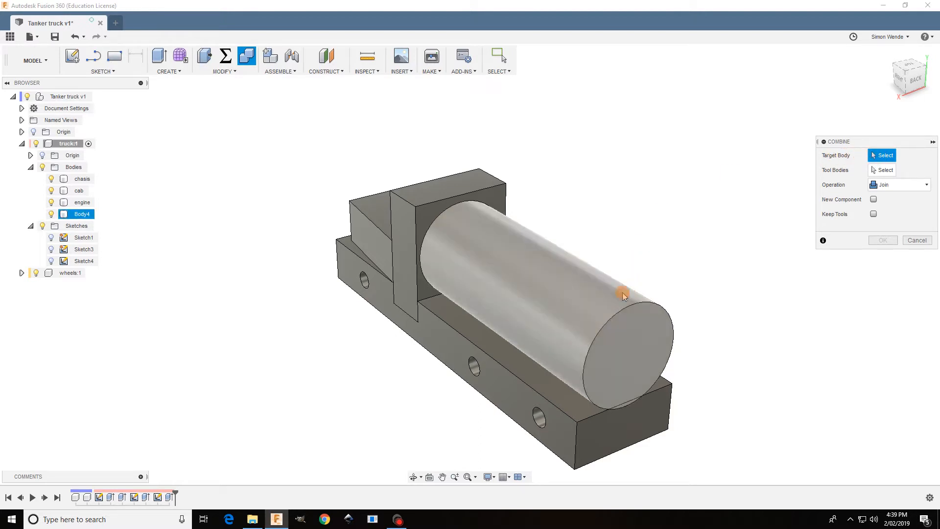
{"action": "left_click", "coordinate": [609, 301]}
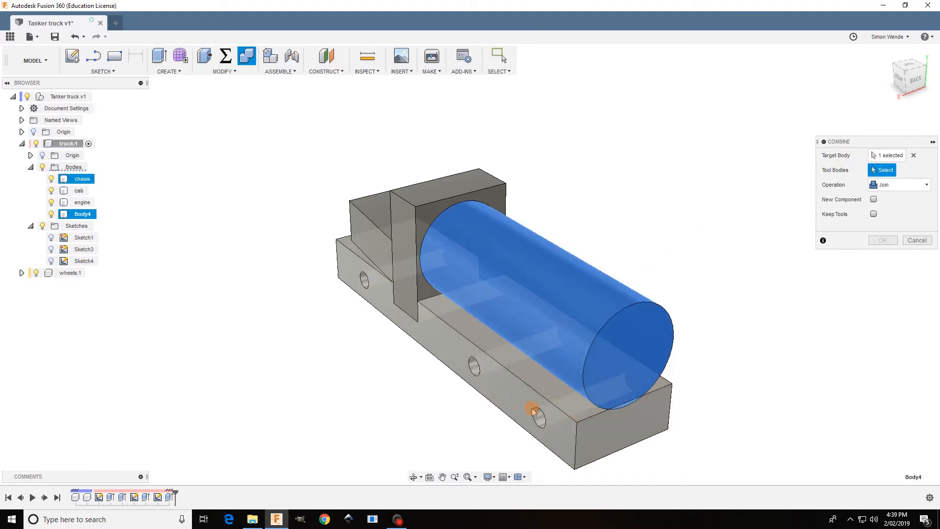
{"action": "left_click", "coordinate": [595, 438]}
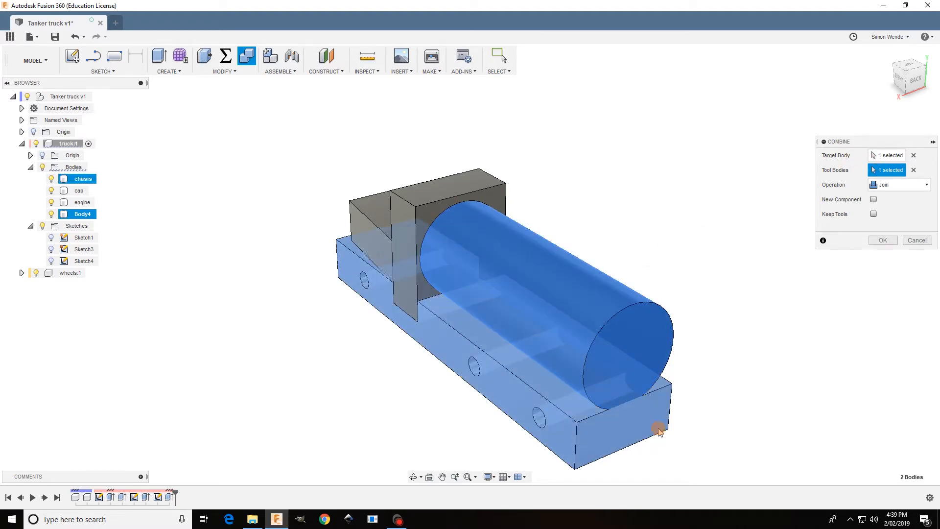
{"action": "left_click", "coordinate": [887, 186]}
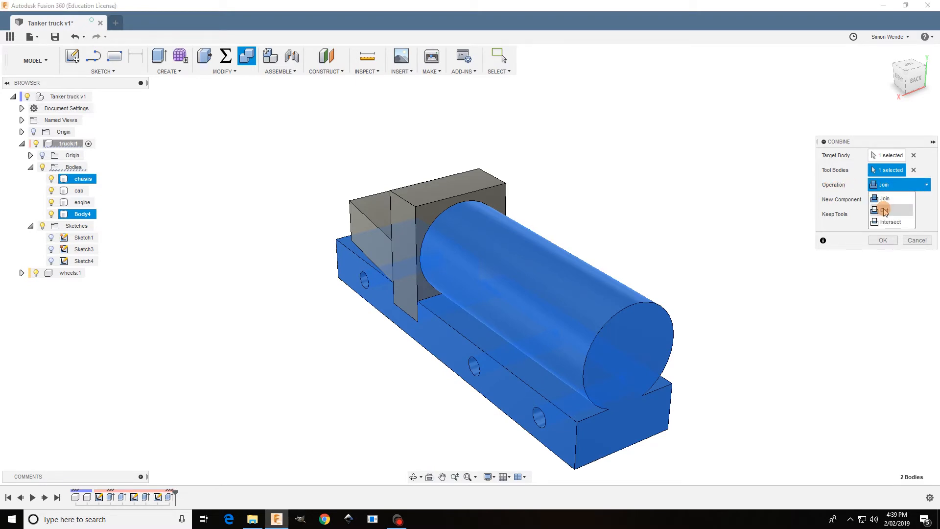
{"action": "left_click", "coordinate": [885, 210]}
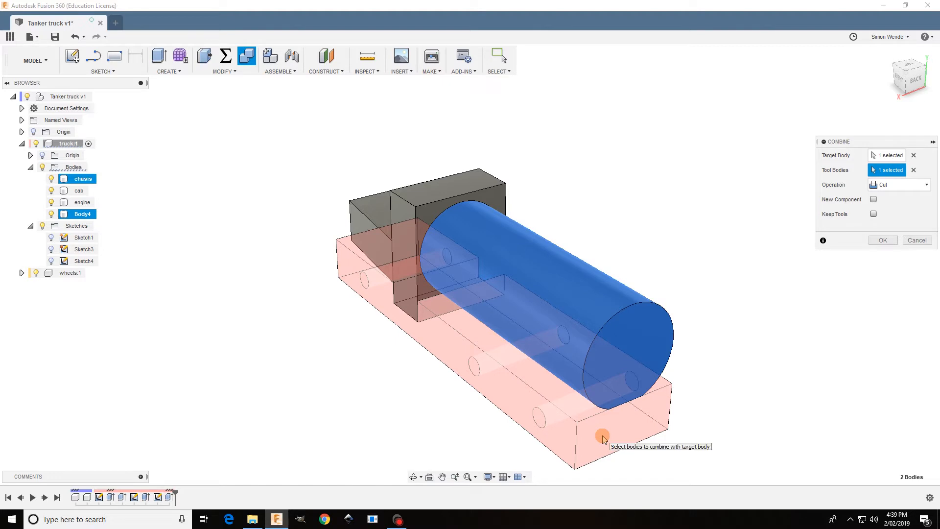
{"action": "left_click", "coordinate": [874, 214]}
{"action": "left_click", "coordinate": [883, 240]}
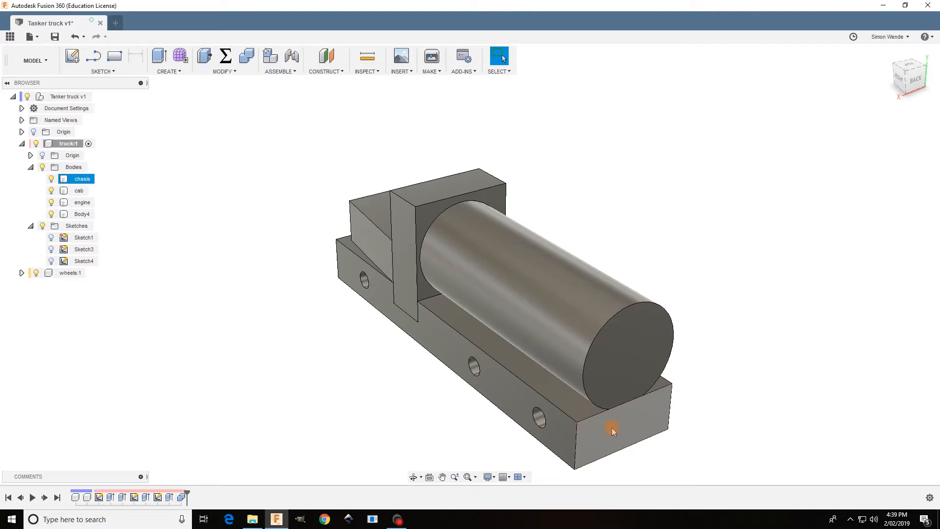
Hide the chassis body to examine the cylinder's underside, and show the chassis again.
{"action": "left_click", "coordinate": [701, 457]}
{"action": "middle_click_drag", "start_coordinate": [700, 457], "coordinate": [703, 416], "text": "shift"}
{"action": "key", "text": "Escape"}
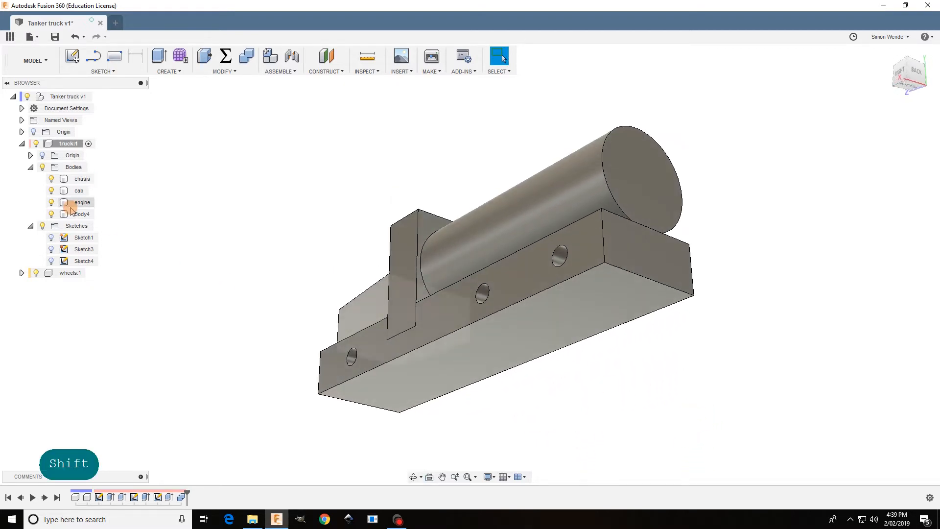
{"action": "left_click", "coordinate": [51, 179]}
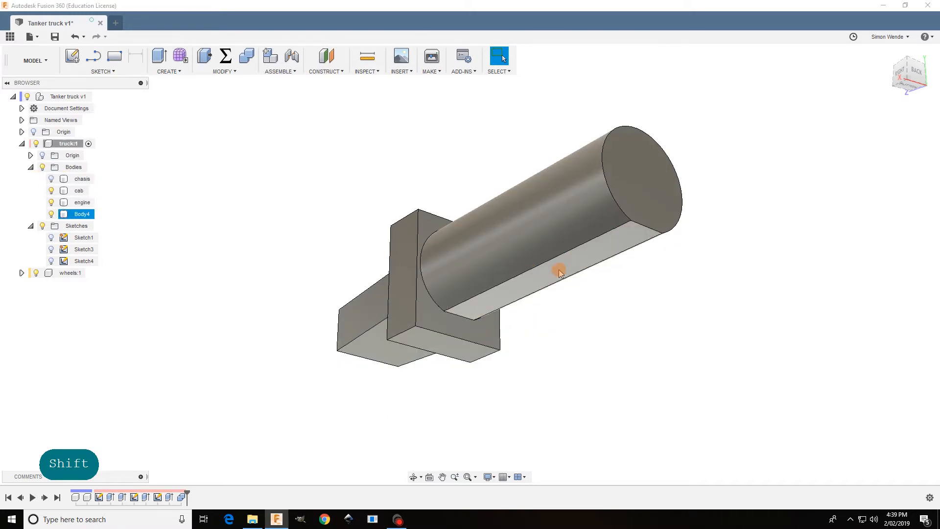
{"action": "left_click", "coordinate": [51, 179]}
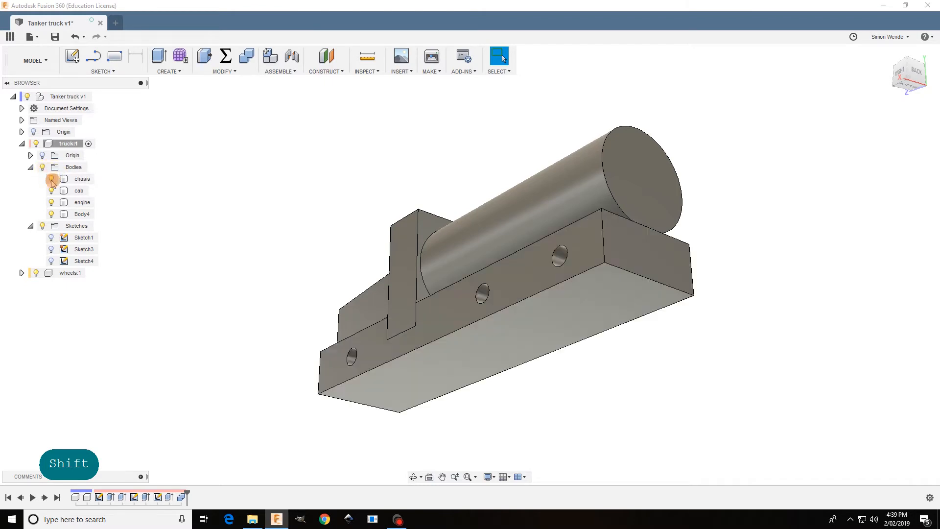
Rename the cylindrical body as tank.
{"action": "left_click", "coordinate": [81, 215]}
{"action": "double_click", "coordinate": [83, 215]}
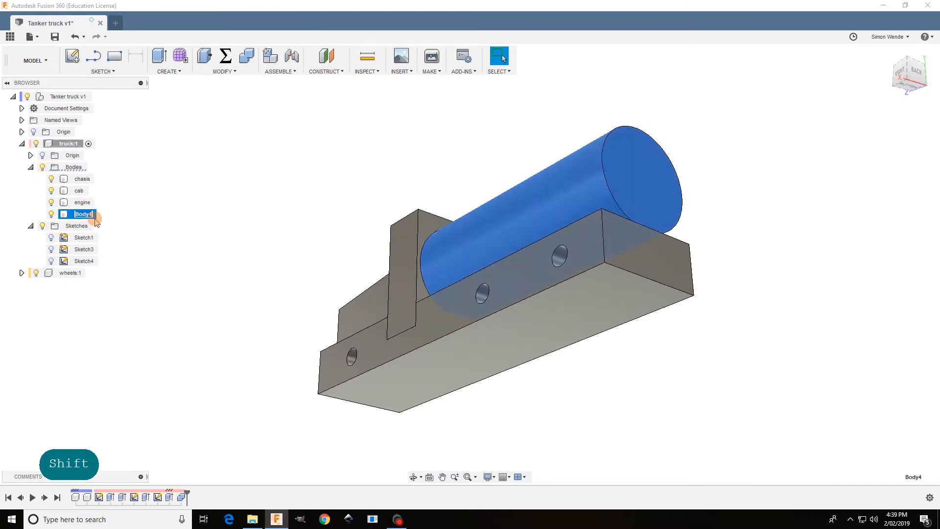
{"action": "type", "text": "tank"}
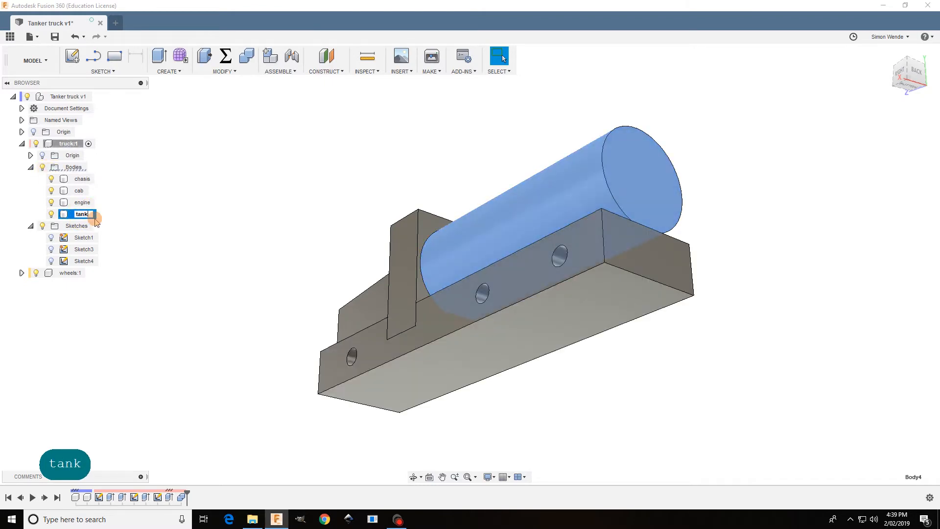
{"action": "key", "text": "Return"}
{"action": "left_click", "coordinate": [139, 188]}
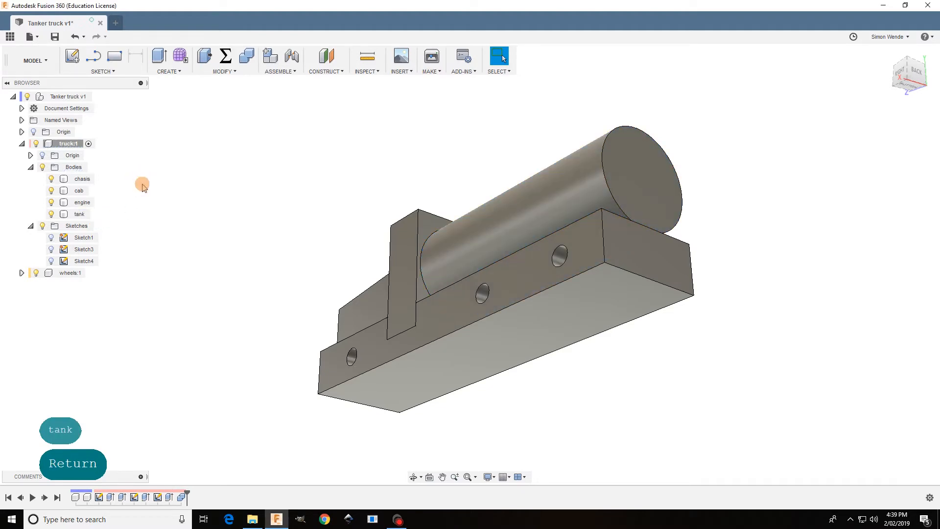
Activate the wheels component in place of the truck component.
{"action": "middle_click_drag", "start_coordinate": [205, 168], "coordinate": [371, 132], "text": "shift"}
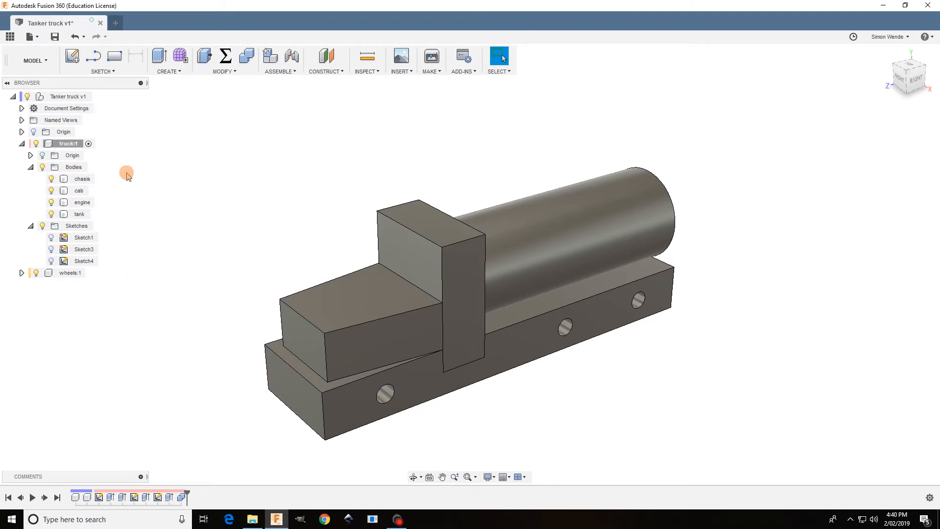
{"action": "left_click", "coordinate": [89, 144]}
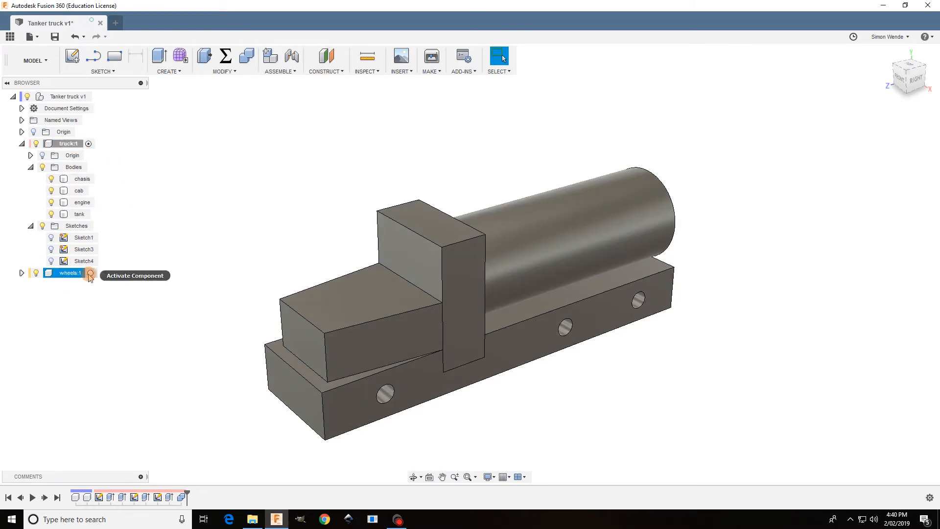
{"action": "left_click", "coordinate": [91, 274]}
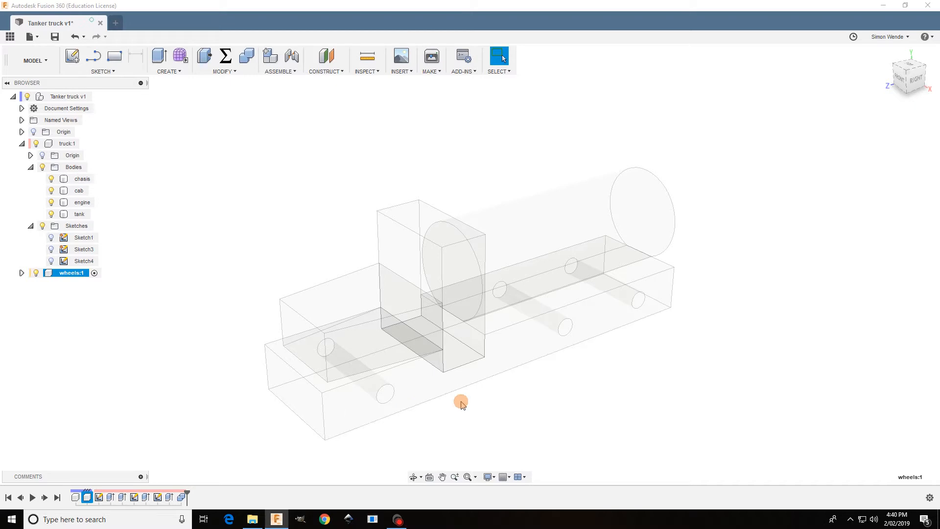
{"action": "left_click", "coordinate": [539, 345]}
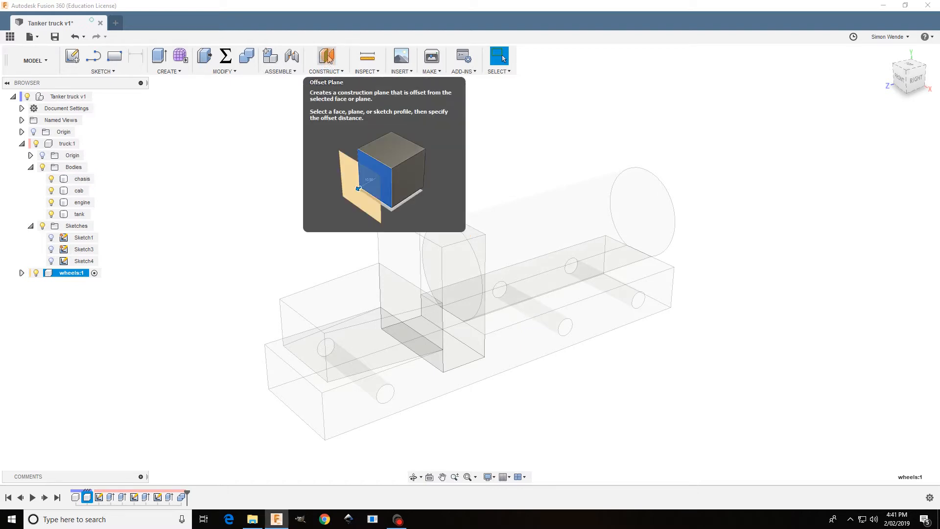
Create a construction plane offset 1 mm outward from the chassis side face containing the axle holes.
{"action": "left_click", "coordinate": [331, 72]}
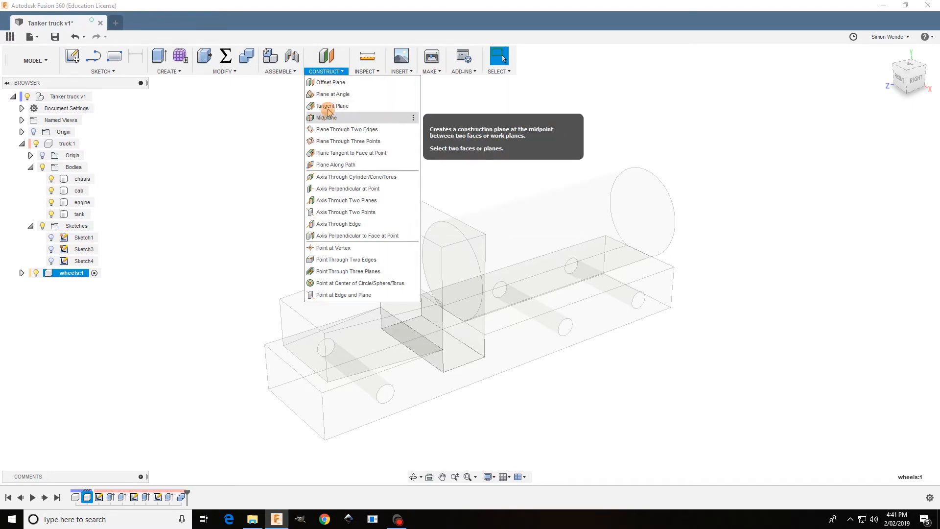
{"action": "left_click", "coordinate": [318, 82]}
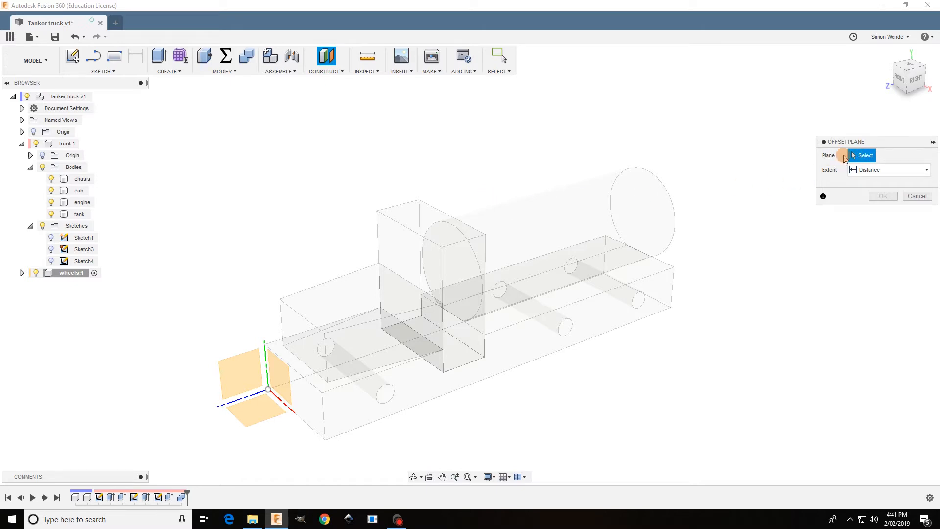
{"action": "left_click", "coordinate": [669, 285]}
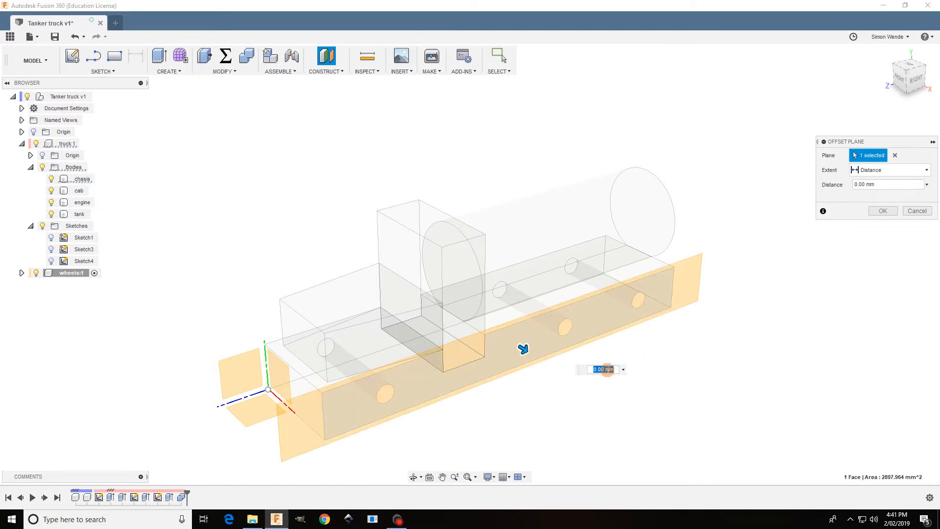
{"action": "left_click", "coordinate": [600, 369]}
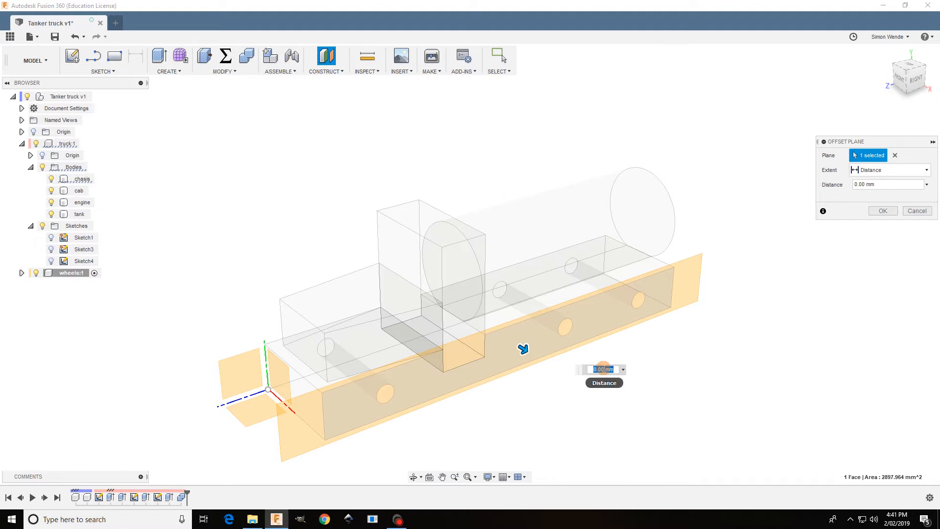
{"action": "type", "text": "1"}
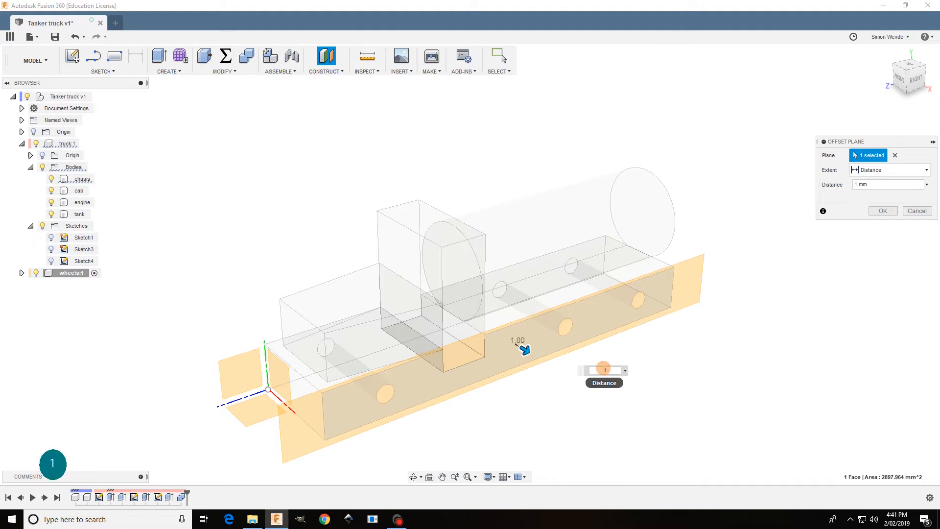
{"action": "key", "text": "Return"}
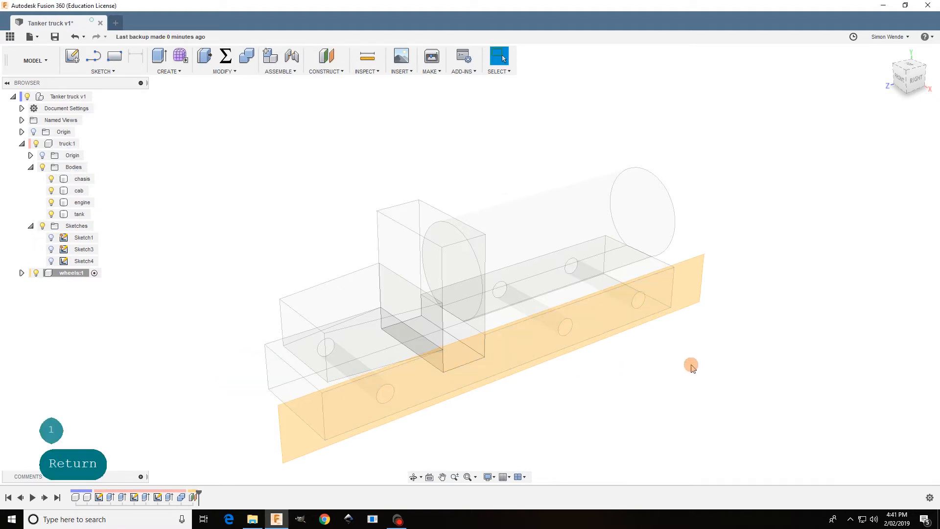
Start a sketch on the offset plane and show the truck's Sketch1 to expose the axle hole centres.
{"action": "middle_click_drag", "start_coordinate": [663, 352], "coordinate": [706, 351], "text": "shift"}
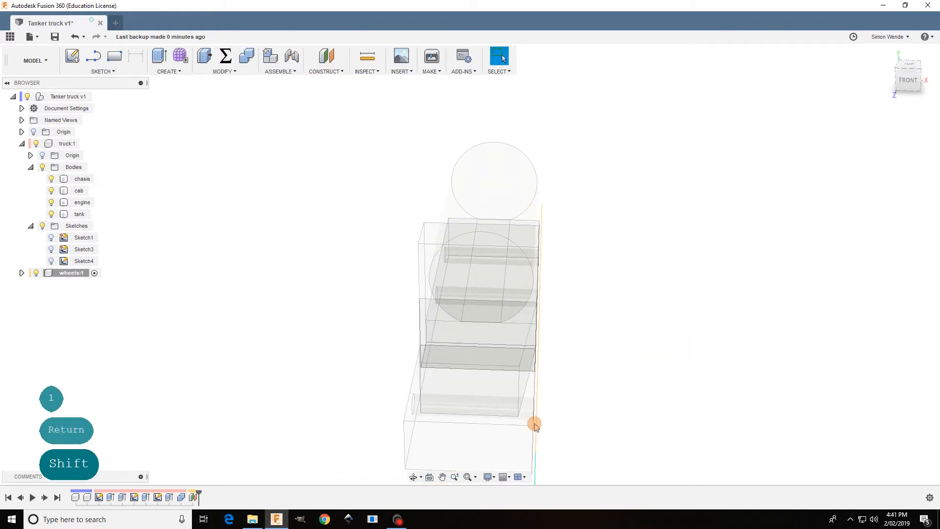
{"action": "middle_click_drag", "start_coordinate": [657, 412], "coordinate": [601, 414], "text": "shift"}
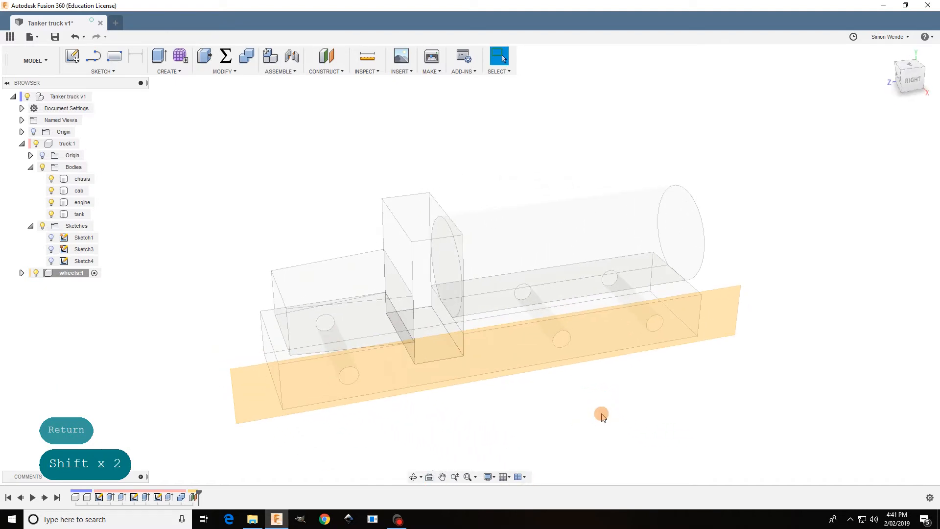
{"action": "left_click", "coordinate": [104, 71]}
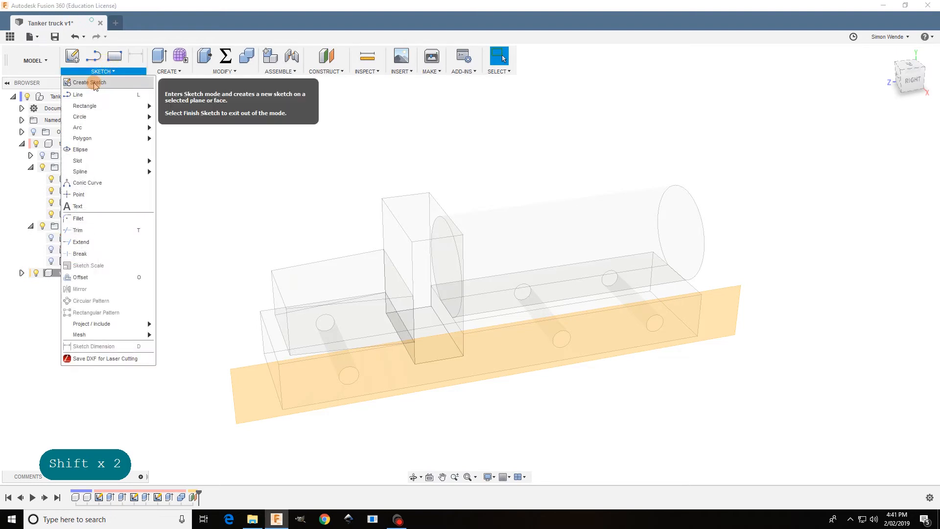
{"action": "left_click", "coordinate": [69, 81]}
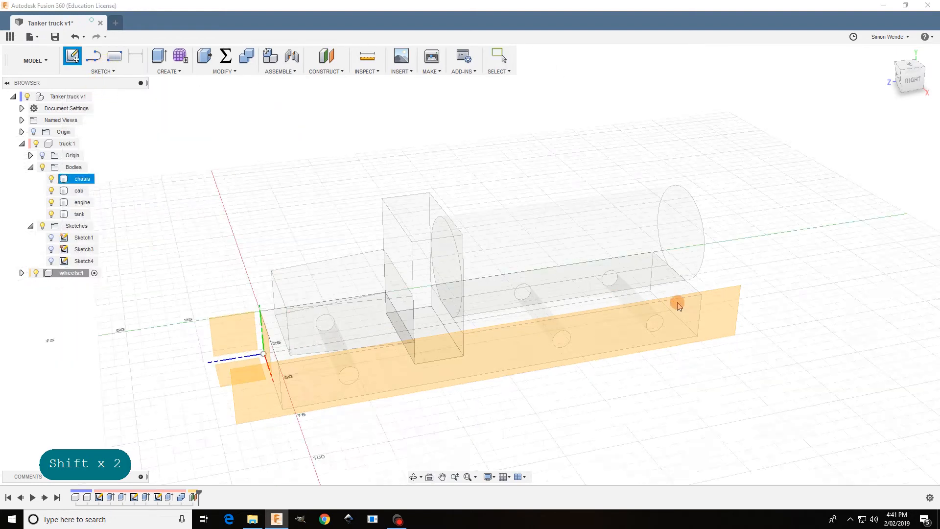
{"action": "left_click", "coordinate": [731, 306]}
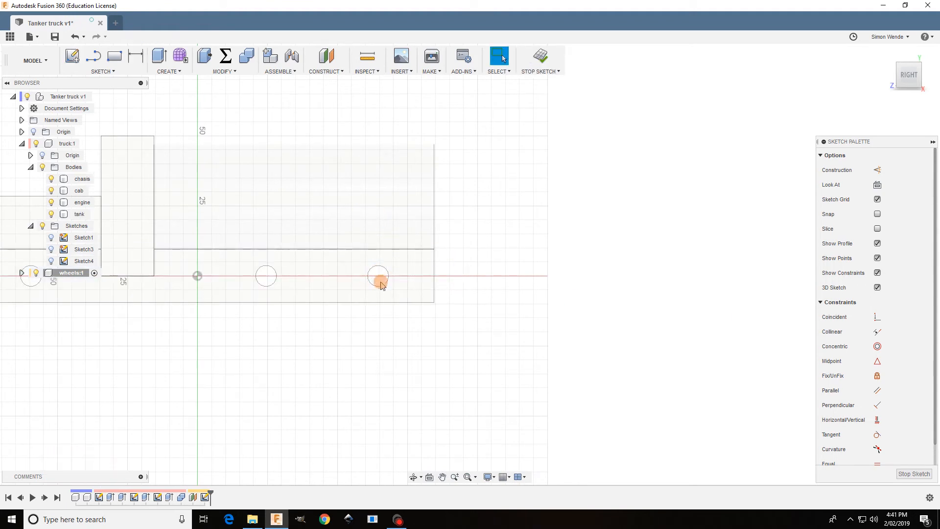
{"action": "scroll", "coordinate": [588, 352], "scroll_direction": "up", "scroll_amount": 1}
{"action": "scroll", "coordinate": [587, 352], "scroll_direction": "down", "scroll_amount": 3}
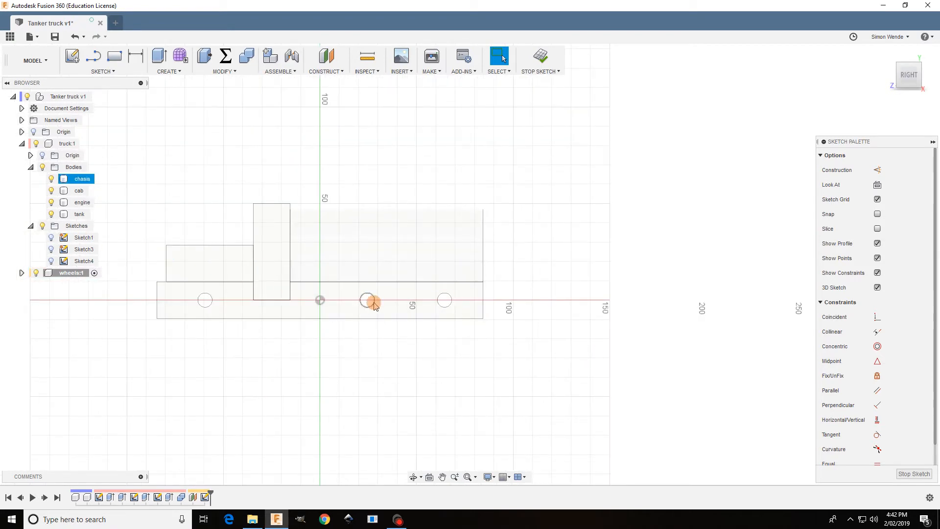
{"action": "left_click", "coordinate": [86, 240]}
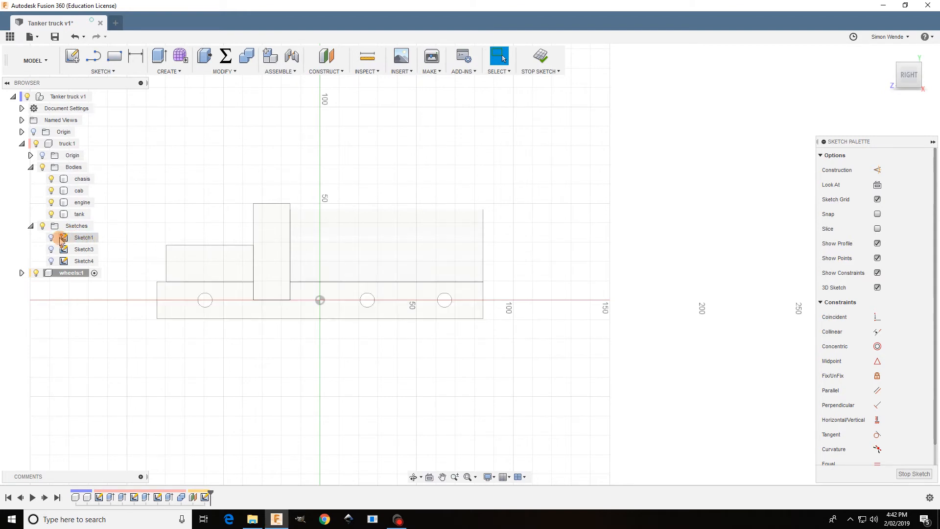
{"action": "left_click", "coordinate": [52, 238]}
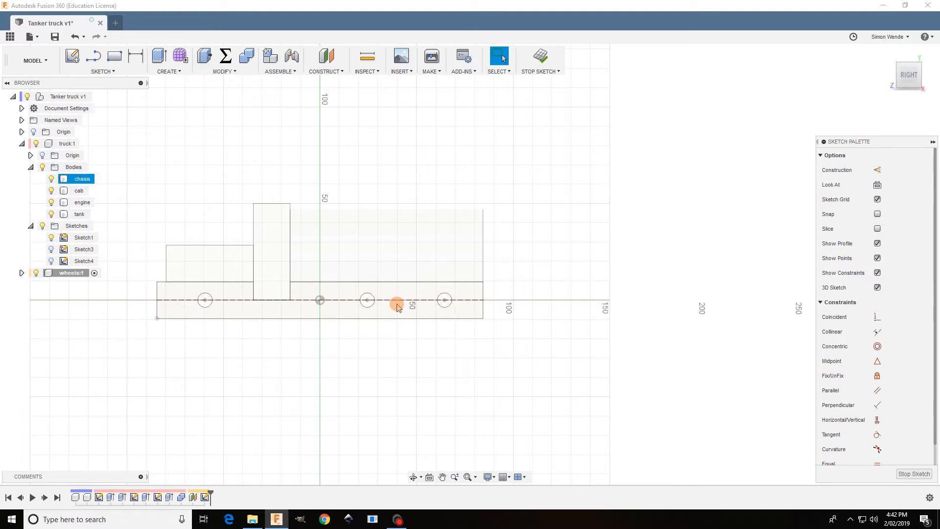
Draw a 32 mm center diameter circle on the centre of the rearmost axle hole.
{"action": "scroll", "coordinate": [419, 290], "scroll_direction": "up", "scroll_amount": 2}
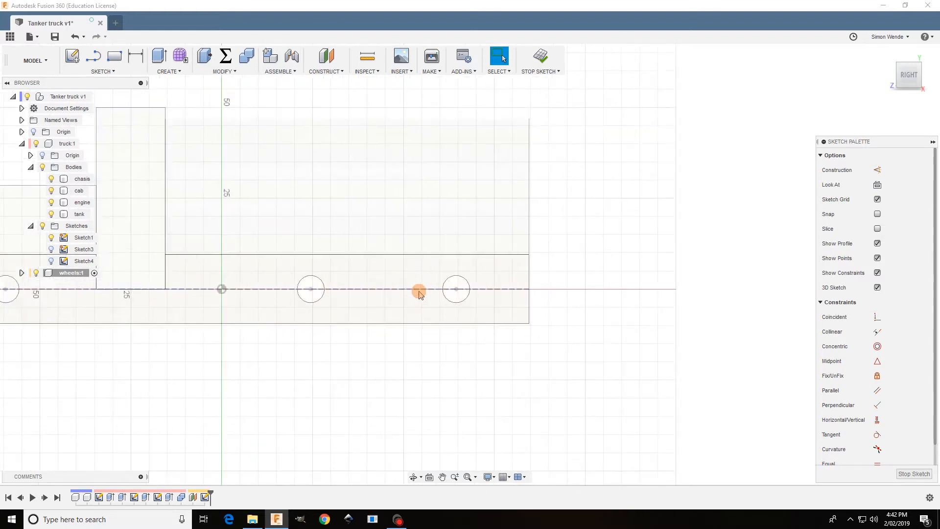
{"action": "left_click", "coordinate": [101, 71]}
{"action": "mouse_move", "coordinate": [96, 120]}
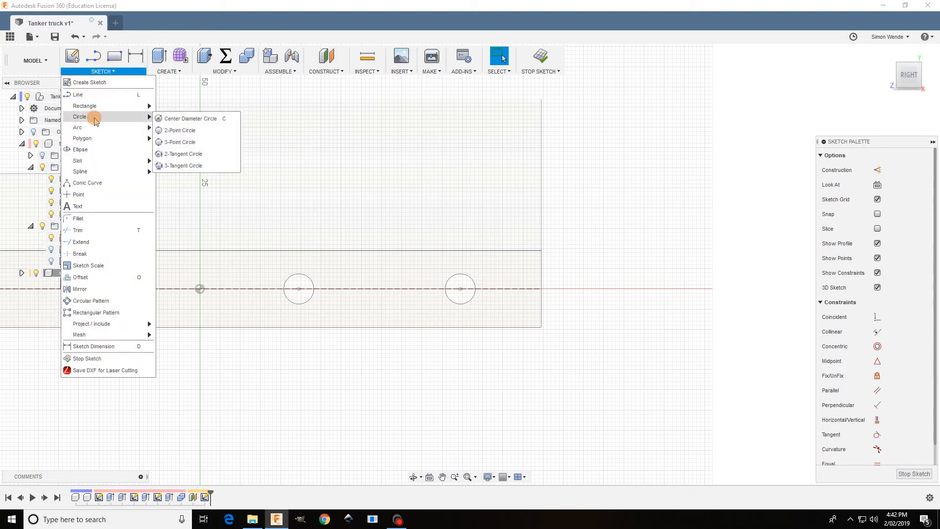
{"action": "left_click", "coordinate": [186, 121]}
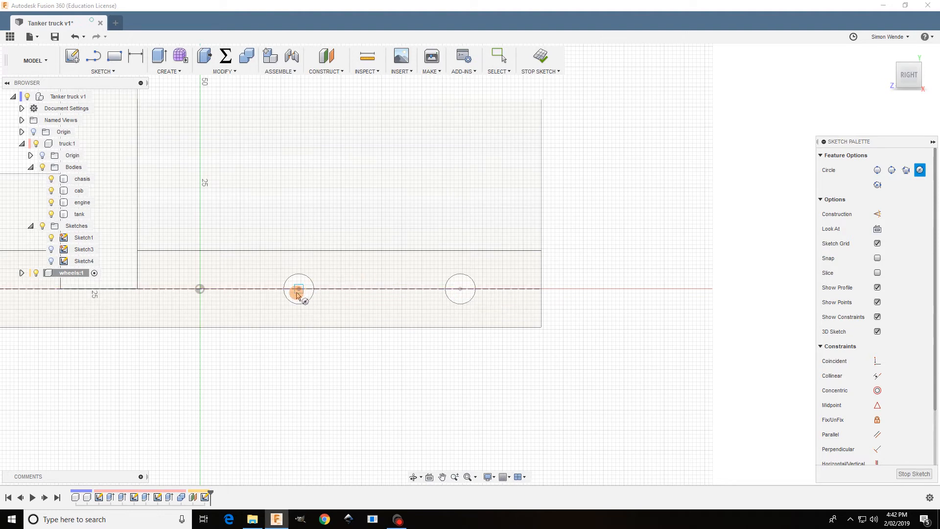
{"action": "left_click", "coordinate": [460, 289]}
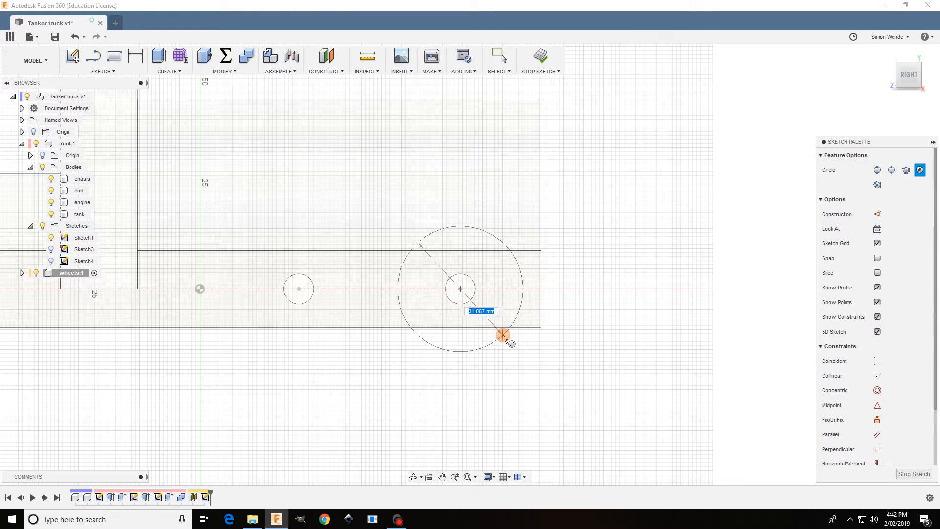
{"action": "type", "text": "32"}
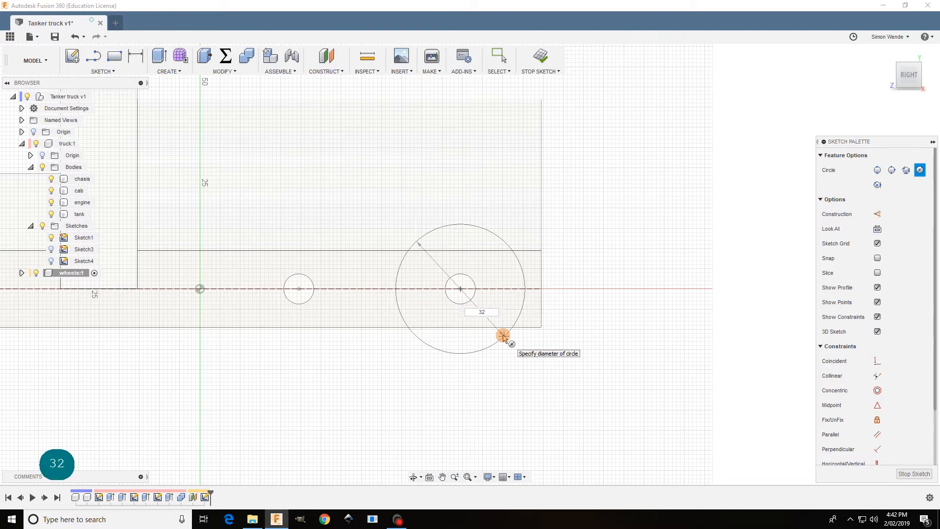
{"action": "key", "text": "Return"}
{"action": "key", "text": "Return"}
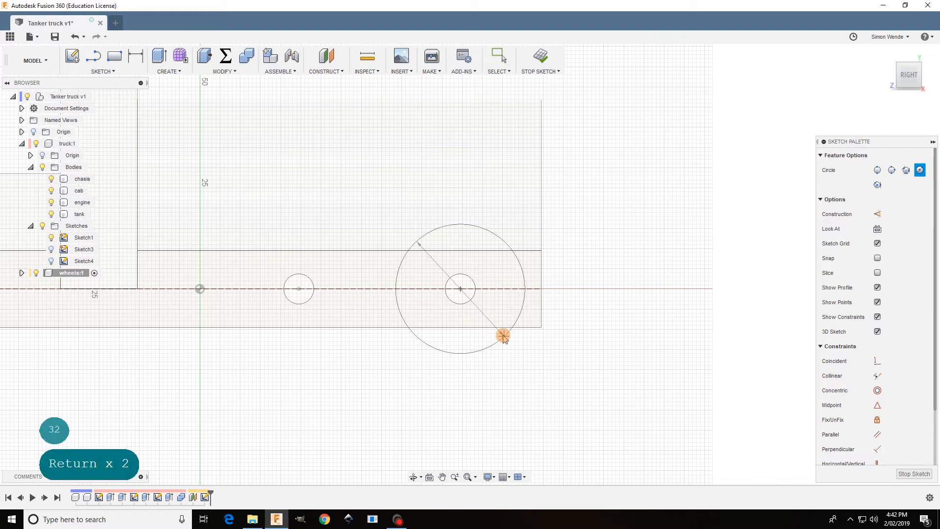
Add a concentric 6 mm circle inside the wheel outline and finish the sketch.
{"action": "right_click", "coordinate": [449, 175]}
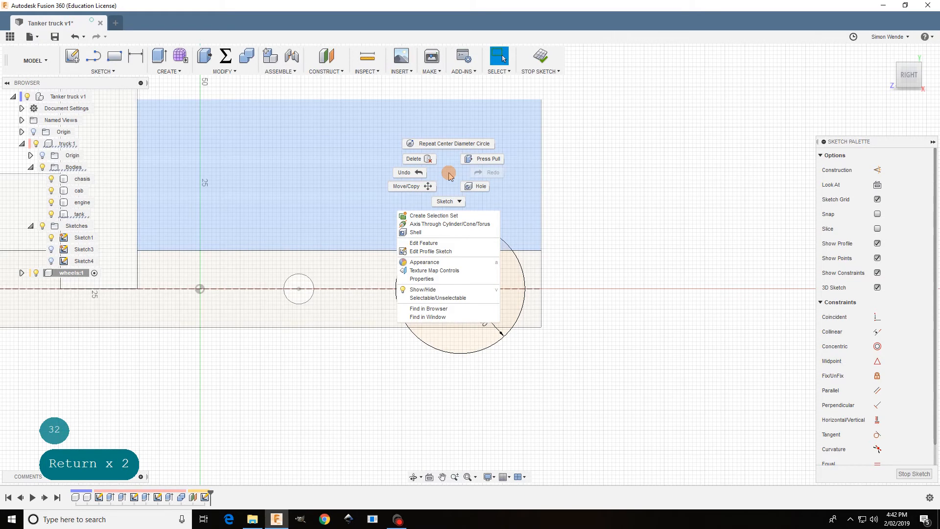
{"action": "left_click", "coordinate": [444, 145]}
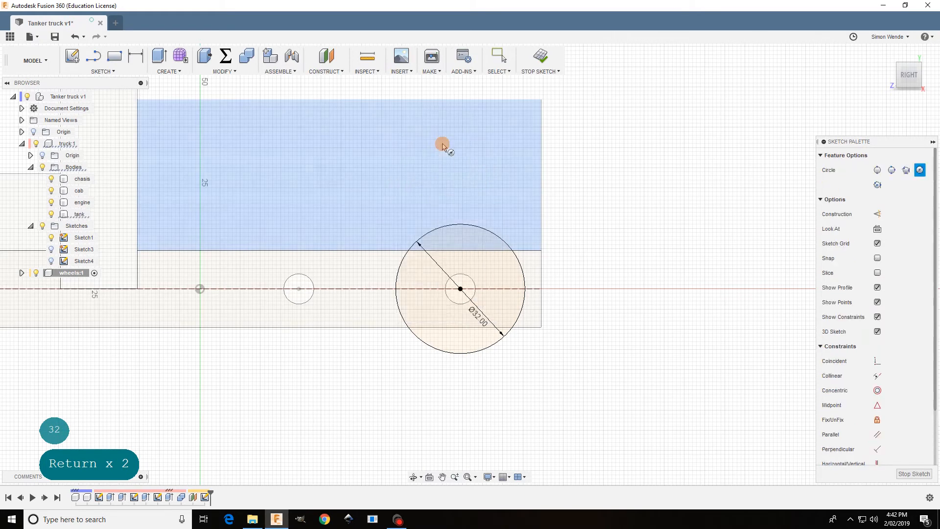
{"action": "left_click", "coordinate": [460, 289]}
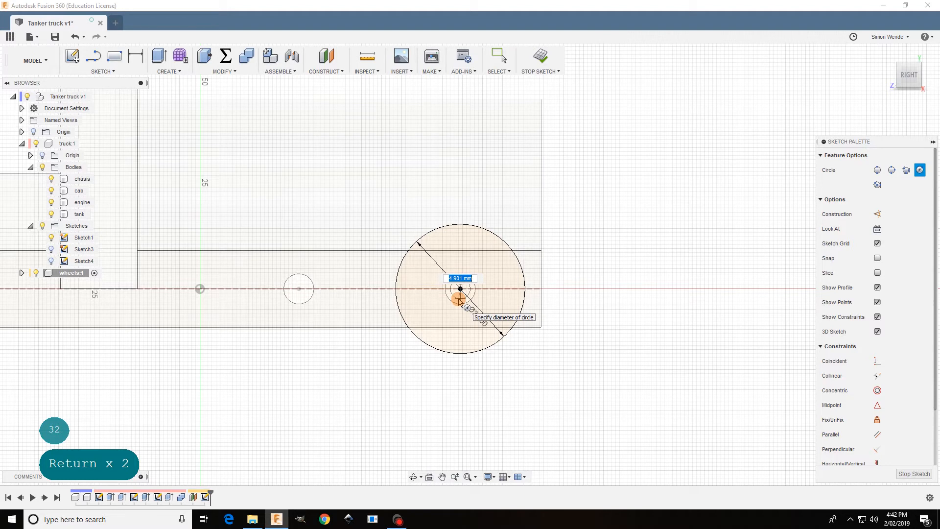
{"action": "type", "text": "6"}
{"action": "key", "text": "Return"}
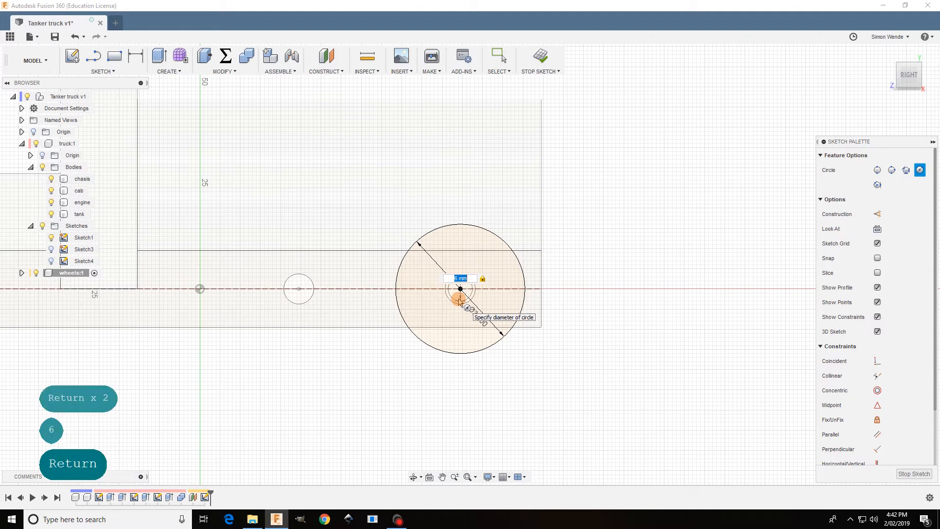
{"action": "key", "text": "Return"}
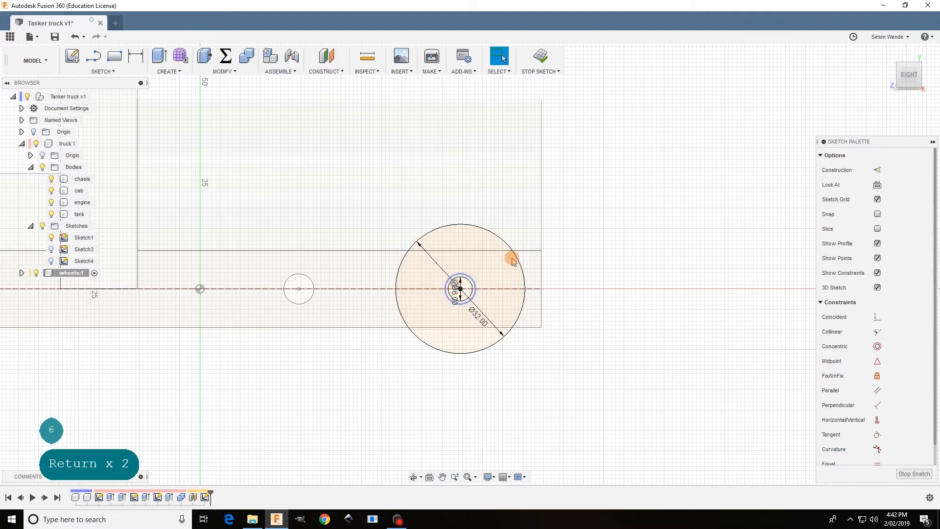
{"action": "left_click", "coordinate": [541, 58]}
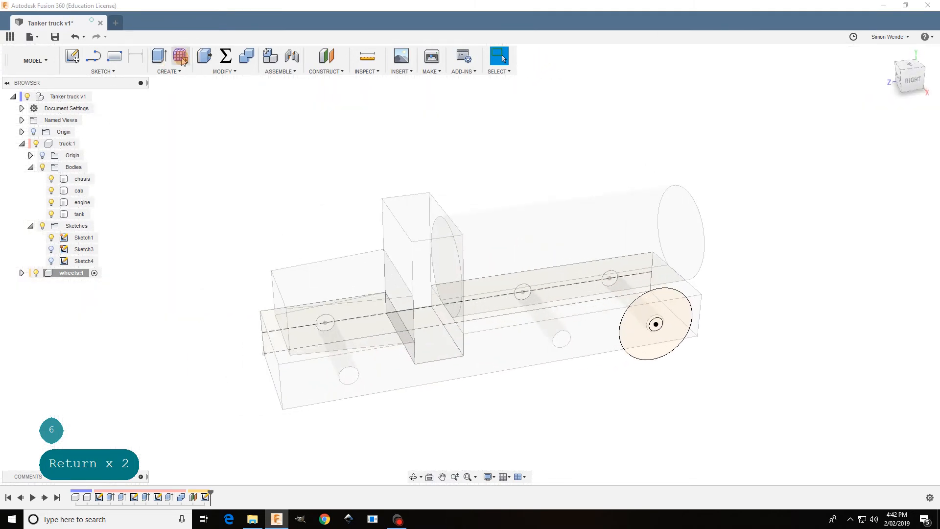
Extrude the ring between the two circles 12 mm outward from the chassis as a new body.
{"action": "left_click", "coordinate": [160, 59]}
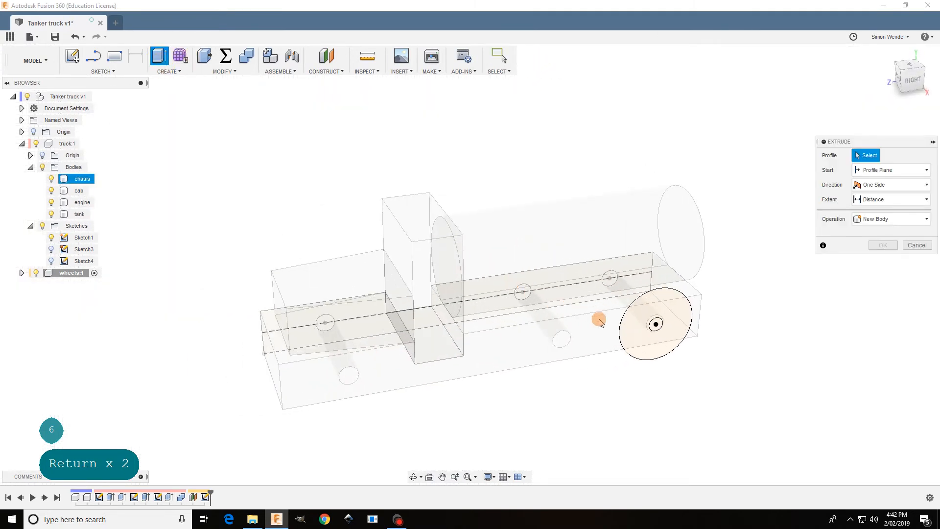
{"action": "left_click", "coordinate": [632, 328]}
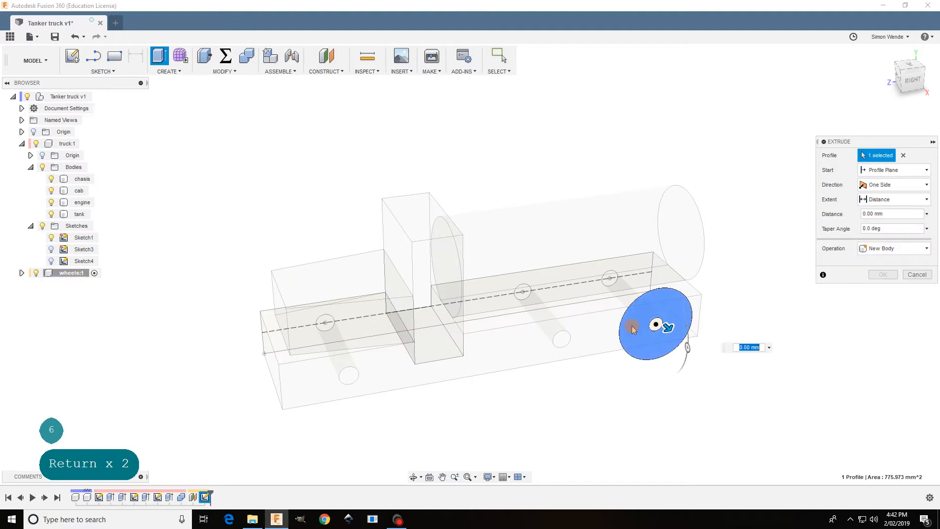
{"action": "left_click_drag", "start_coordinate": [672, 329], "coordinate": [686, 346]}
{"action": "type", "text": "12"}
{"action": "key", "text": "Return"}
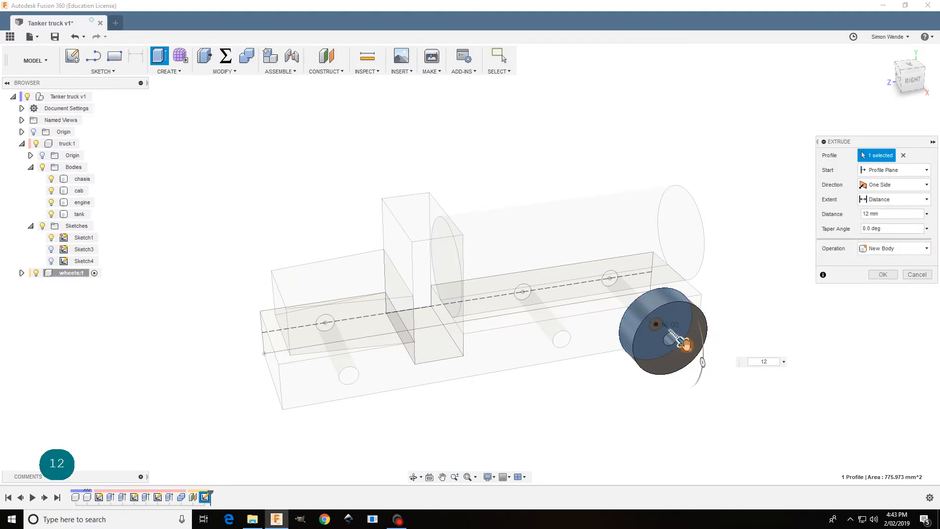
{"action": "key", "text": "Return"}
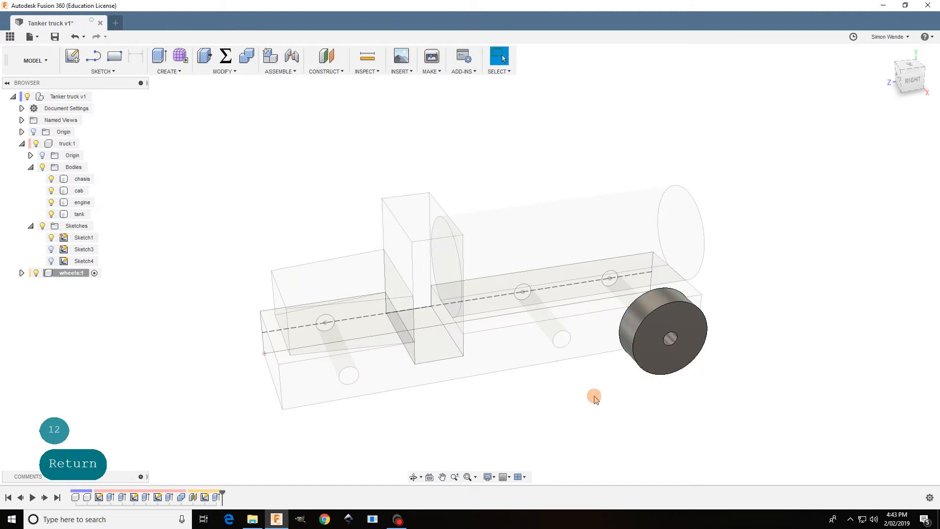
Collapse the truck component's browser contents and activate the truck component in place of wheels.
{"action": "middle_click_drag", "start_coordinate": [507, 381], "coordinate": [568, 371], "text": "shift"}
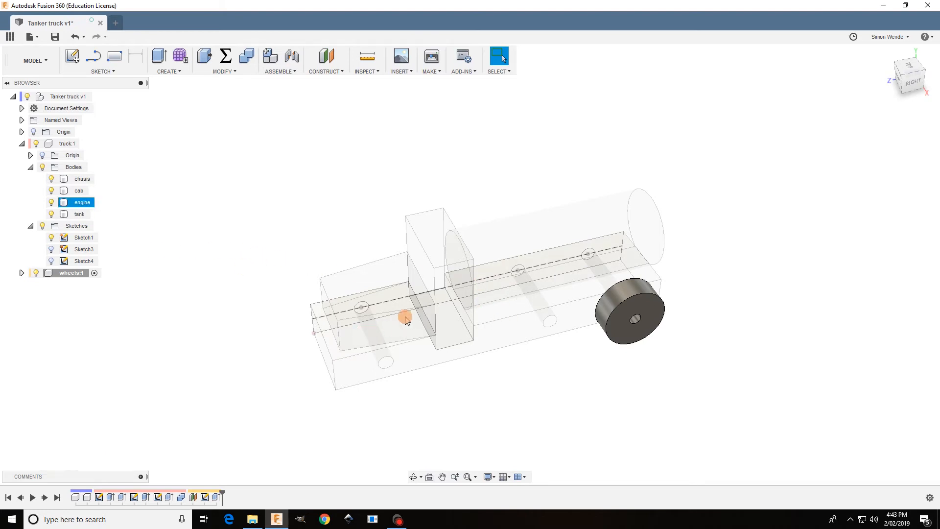
{"action": "left_click", "coordinate": [73, 273]}
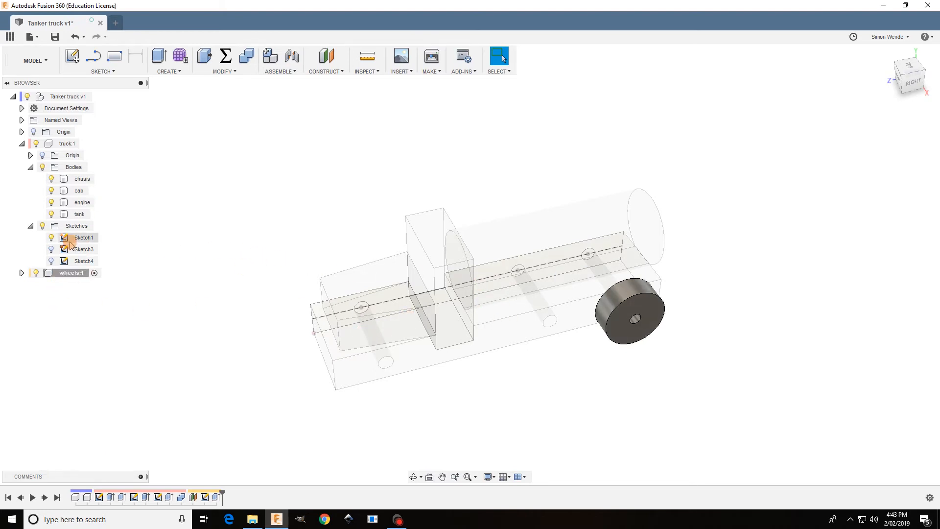
{"action": "left_click", "coordinate": [22, 145]}
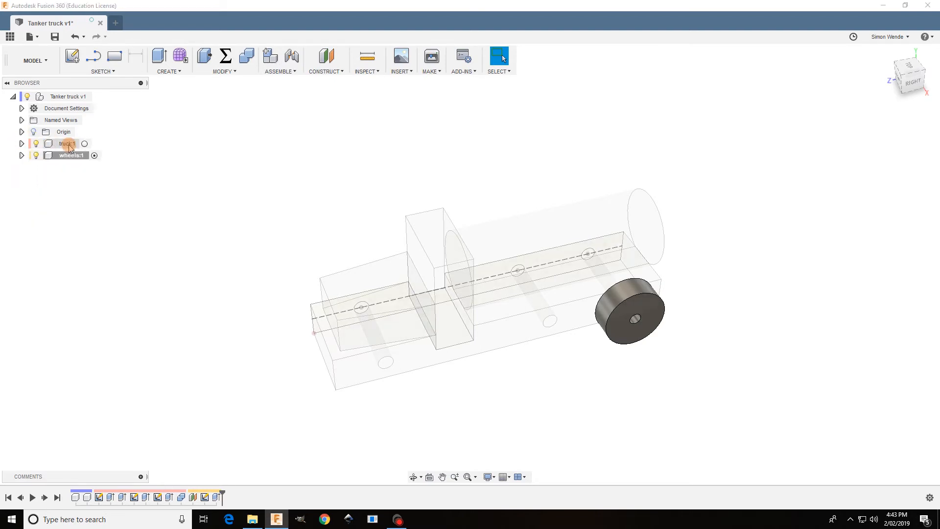
{"action": "left_click", "coordinate": [88, 144]}
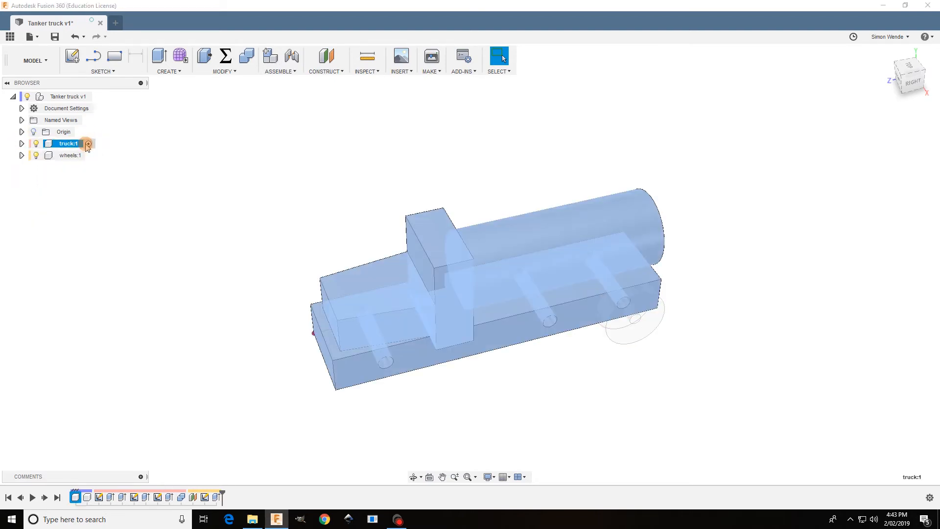
{"action": "left_click", "coordinate": [188, 175]}
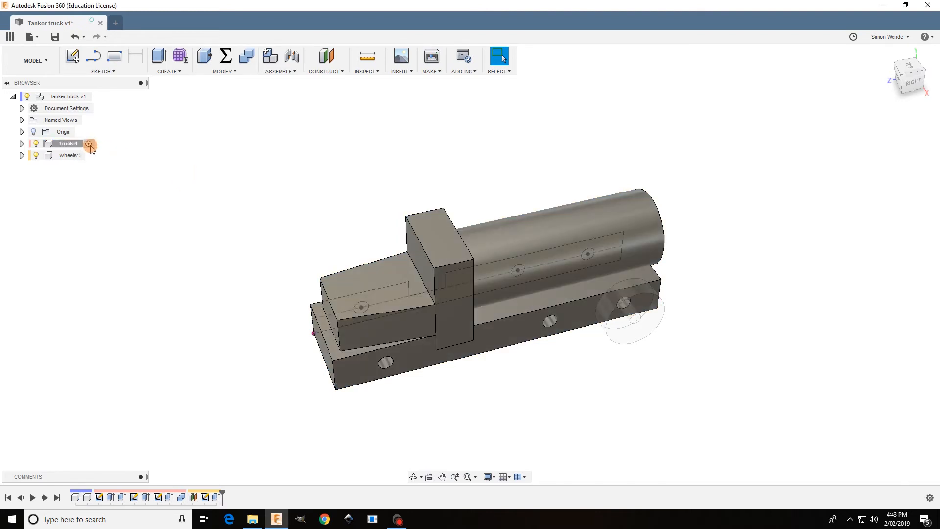
Construct a midplane in the truck component, halfway between the chassis's two long sides.
{"action": "left_click", "coordinate": [334, 71]}
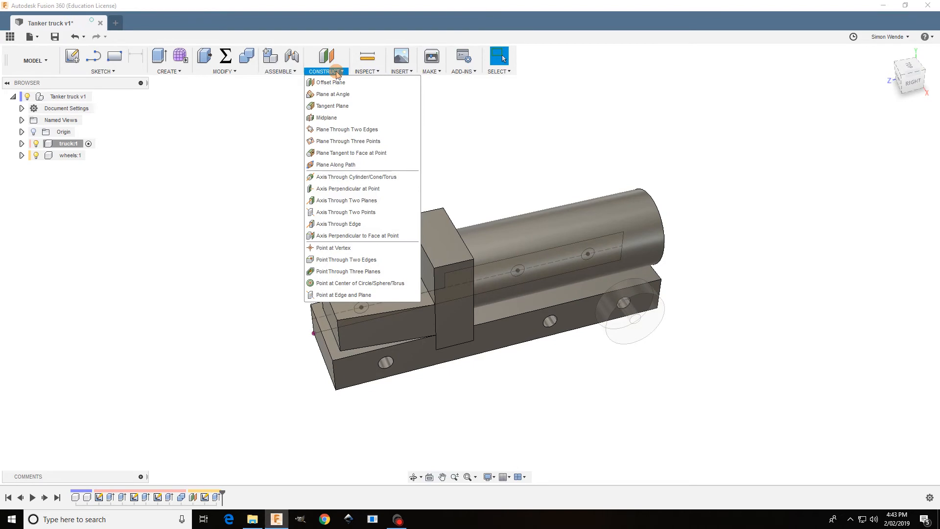
{"action": "left_click", "coordinate": [324, 118]}
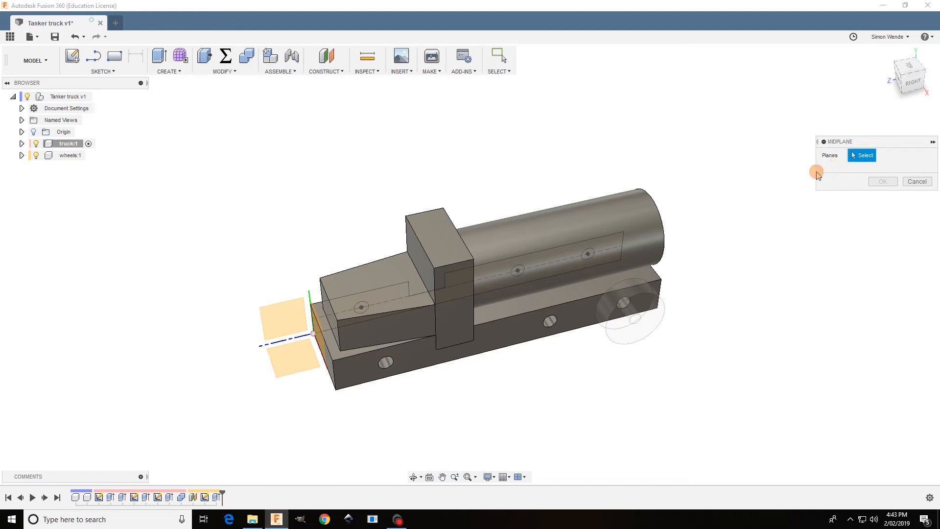
{"action": "left_click", "coordinate": [360, 376]}
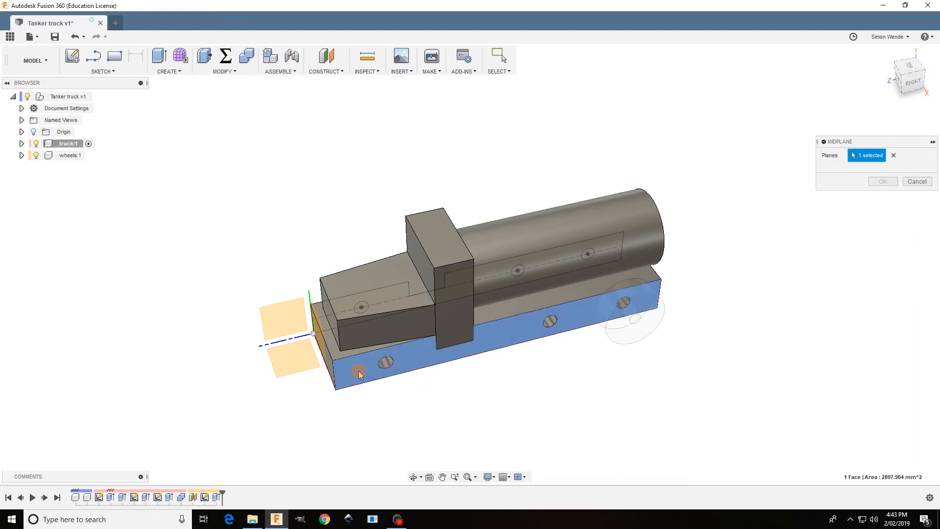
{"action": "middle_click_drag", "start_coordinate": [392, 402], "coordinate": [484, 390], "text": "shift"}
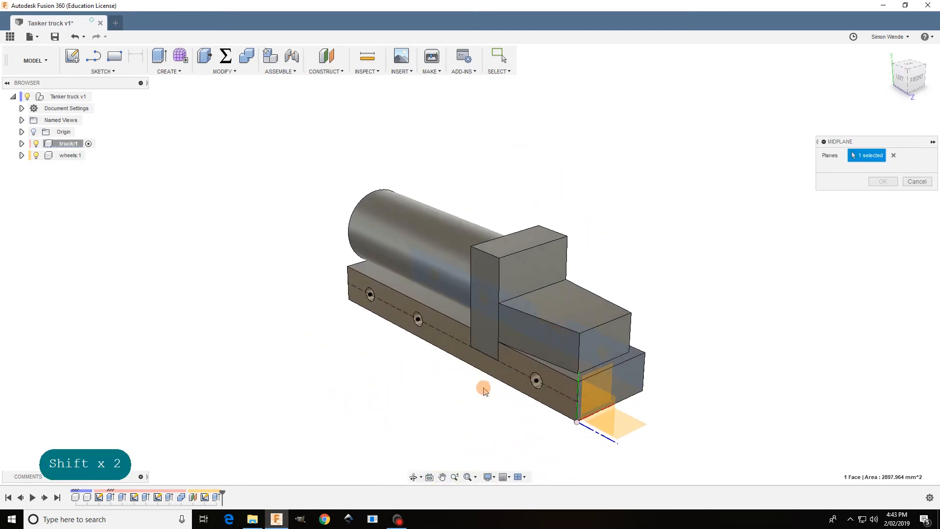
{"action": "left_click", "coordinate": [509, 380]}
{"action": "middle_click_drag", "start_coordinate": [741, 342], "coordinate": [522, 381], "text": "shift"}
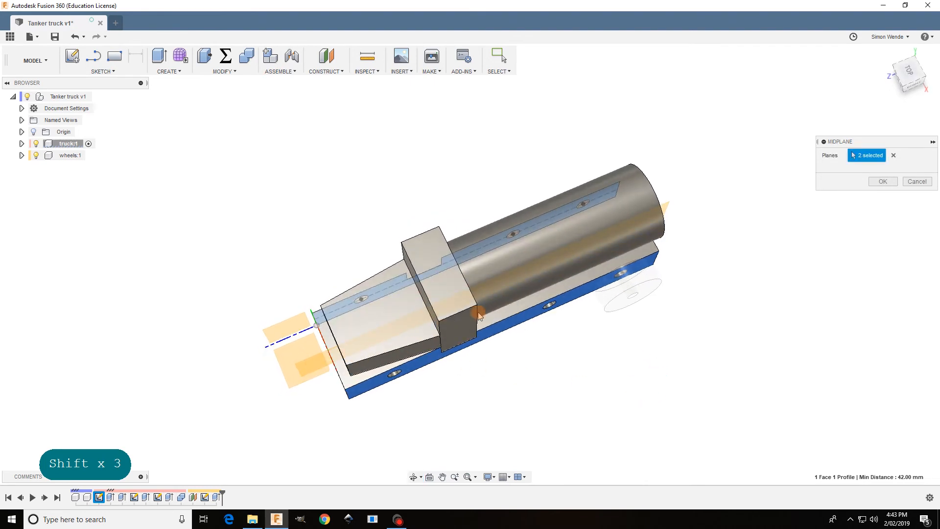
{"action": "mouse_move", "coordinate": [731, 296]}
{"action": "middle_mouse_down", "text": "shift"}
{"action": "mouse_move", "coordinate": [672, 317]}
{"action": "mouse_move", "coordinate": [621, 246]}
{"action": "mouse_move", "coordinate": [625, 237]}
{"action": "mouse_move", "coordinate": [705, 237]}
{"action": "mouse_move", "coordinate": [739, 279]}
{"action": "middle_mouse_up", "text": "shift"}
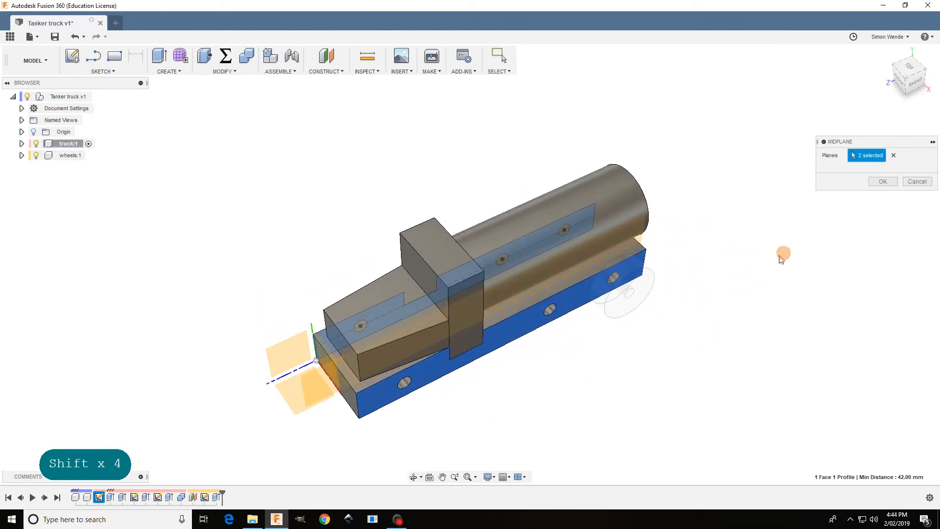
{"action": "left_click", "coordinate": [882, 182]}
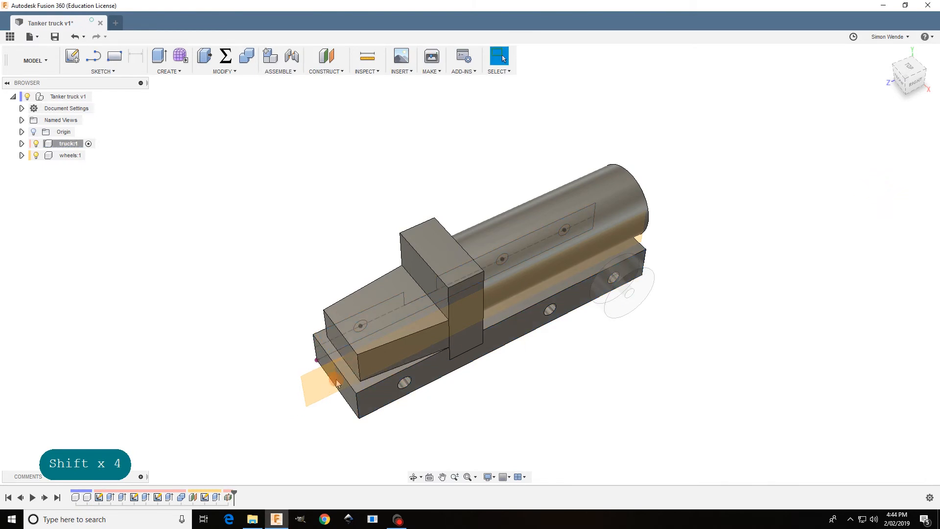
Activate the wheels component in place of the truck component.
{"action": "left_click", "coordinate": [91, 155]}
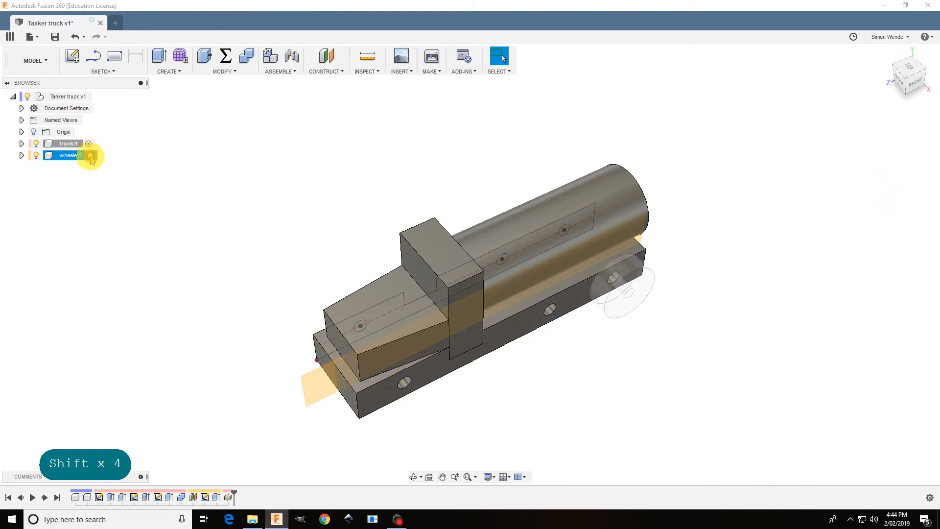
{"action": "left_click", "coordinate": [91, 156]}
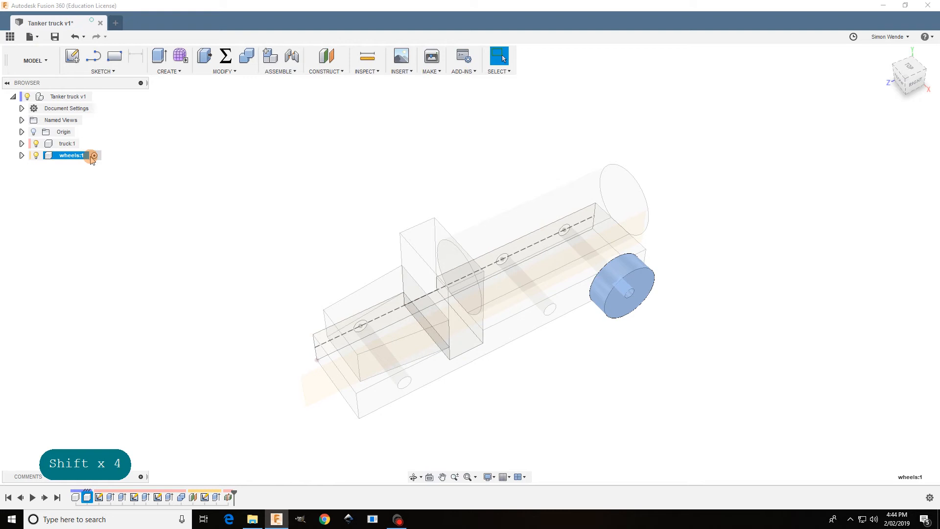
{"action": "left_click", "coordinate": [288, 189]}
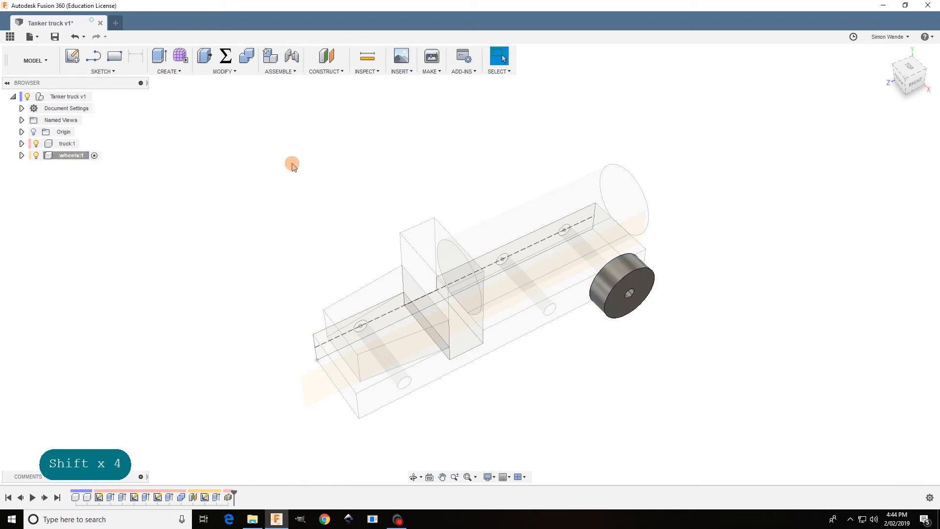
Mirror the rear wheel as a body across the chassis midplane to the opposite side of the truck.
{"action": "left_click", "coordinate": [168, 72]}
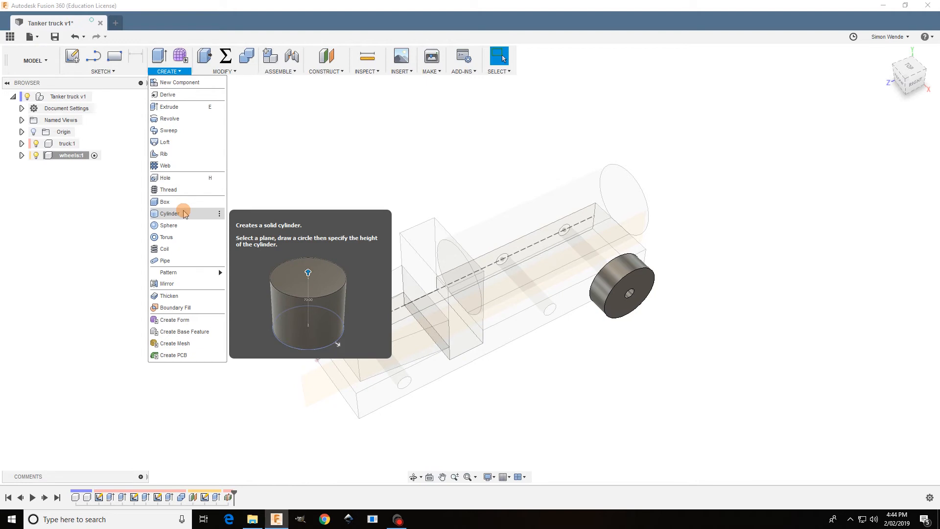
{"action": "left_click", "coordinate": [166, 284]}
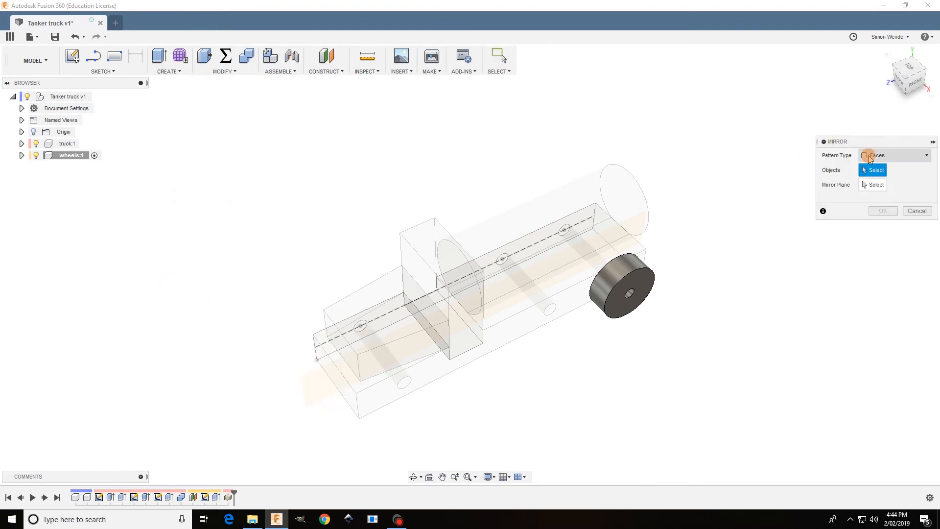
{"action": "left_click", "coordinate": [870, 156]}
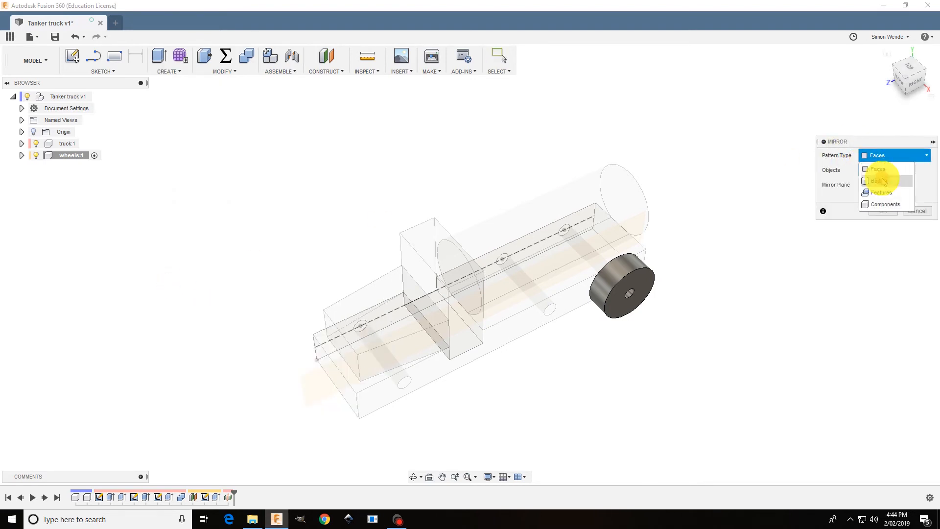
{"action": "left_click", "coordinate": [884, 181]}
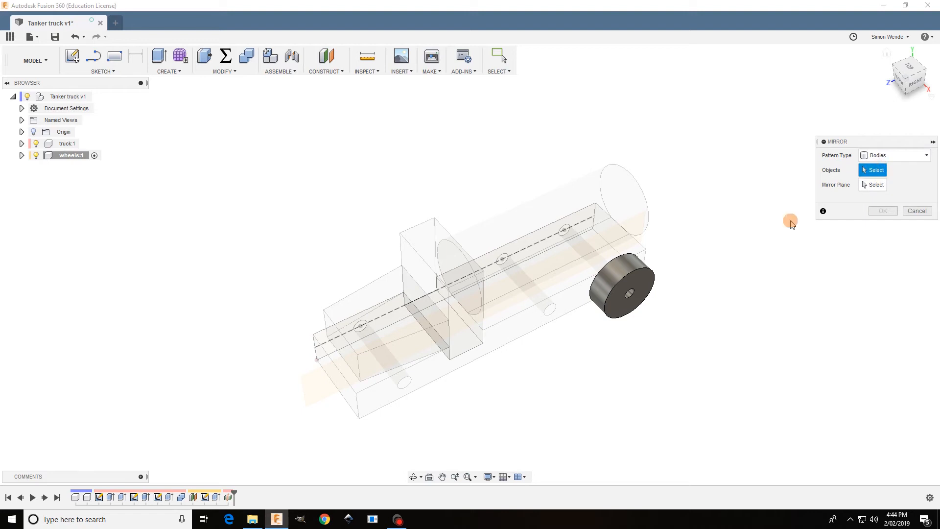
{"action": "left_click", "coordinate": [645, 279]}
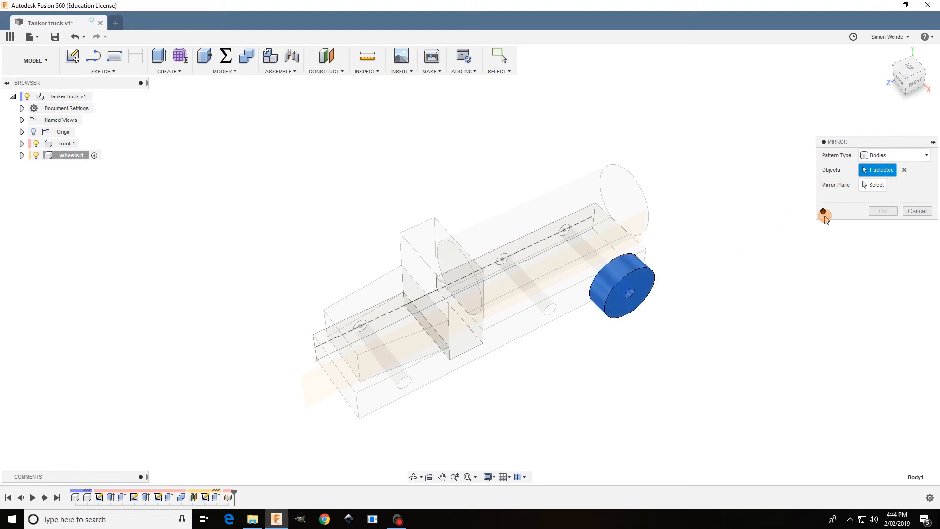
{"action": "left_click", "coordinate": [871, 187]}
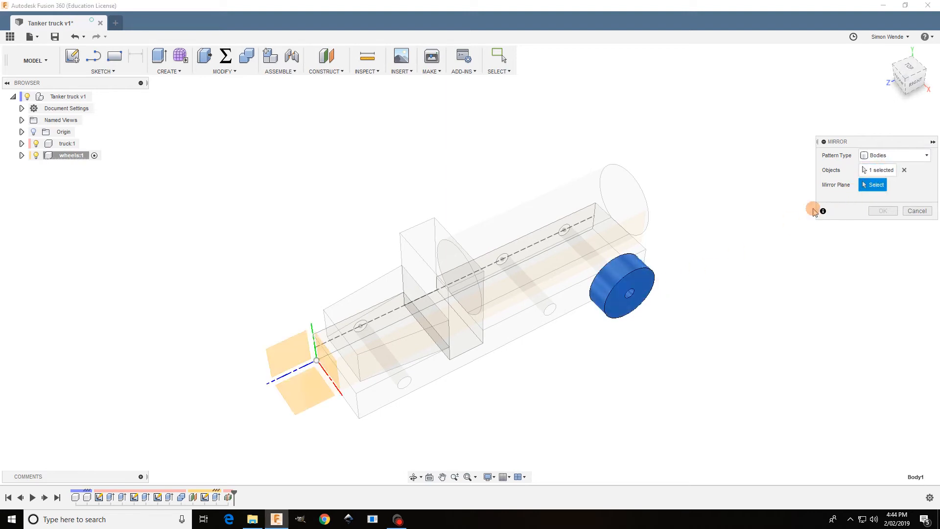
{"action": "middle_click_drag", "start_coordinate": [696, 239], "coordinate": [675, 233], "text": "shift"}
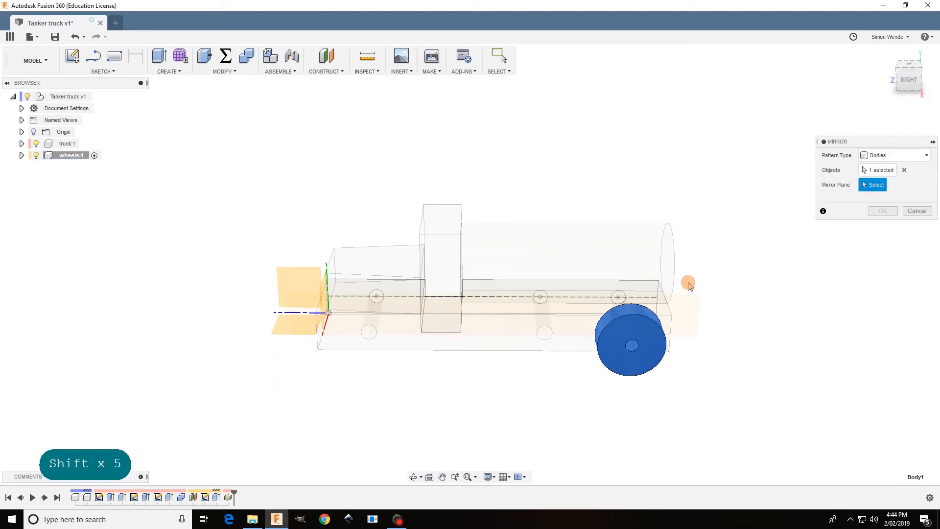
{"action": "left_click", "coordinate": [689, 304]}
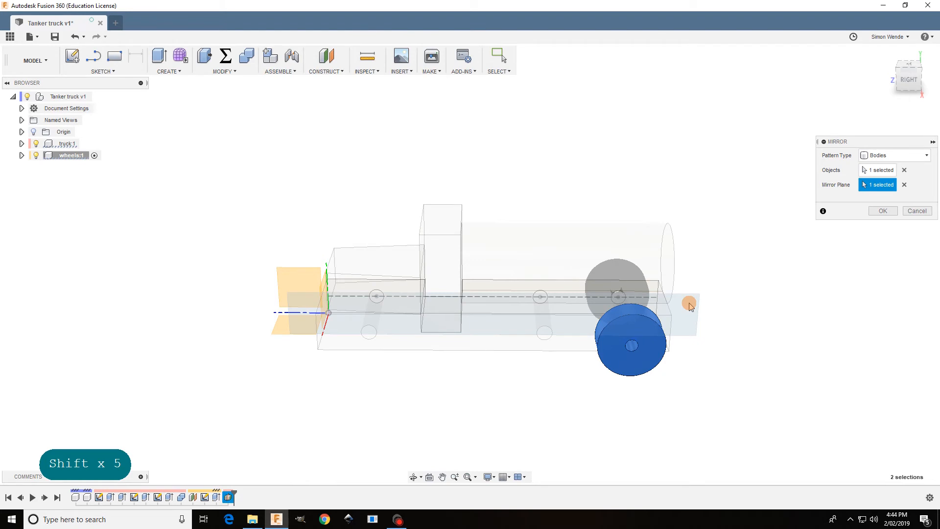
{"action": "left_click", "coordinate": [884, 210]}
{"action": "middle_click_drag", "start_coordinate": [743, 225], "coordinate": [768, 237], "text": "shift"}
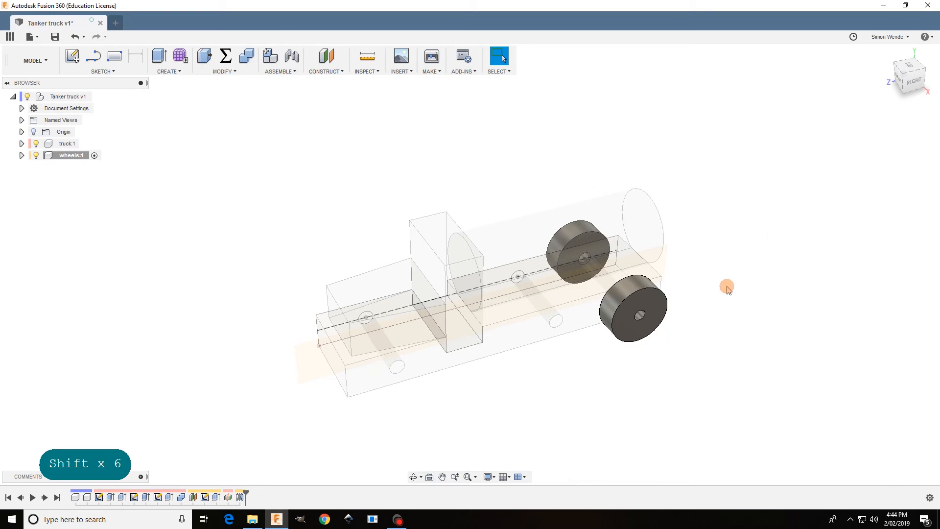
In the wheels component, rename the original wheel body wheel1 and the mirrored body wheel2.
{"action": "scroll", "coordinate": [727, 289], "scroll_direction": "up", "scroll_amount": 5}
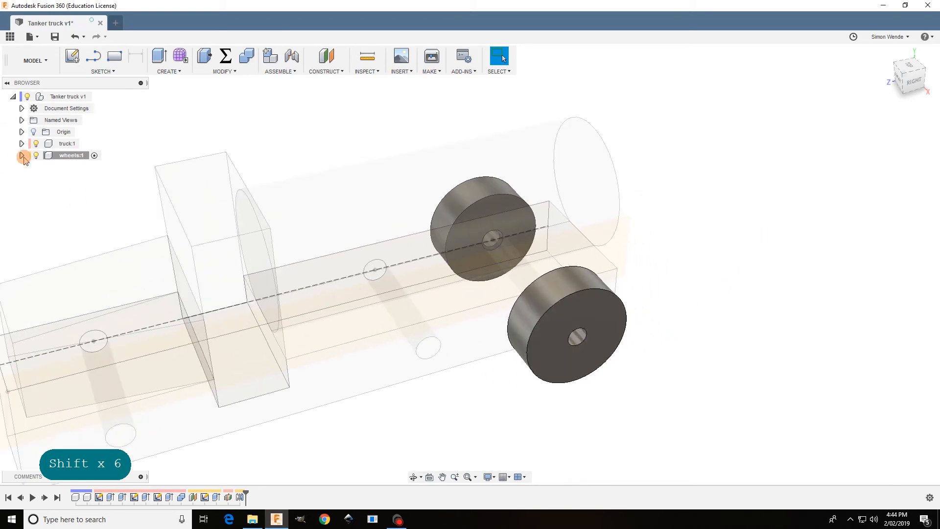
{"action": "left_click", "coordinate": [21, 156]}
{"action": "left_click", "coordinate": [30, 178]}
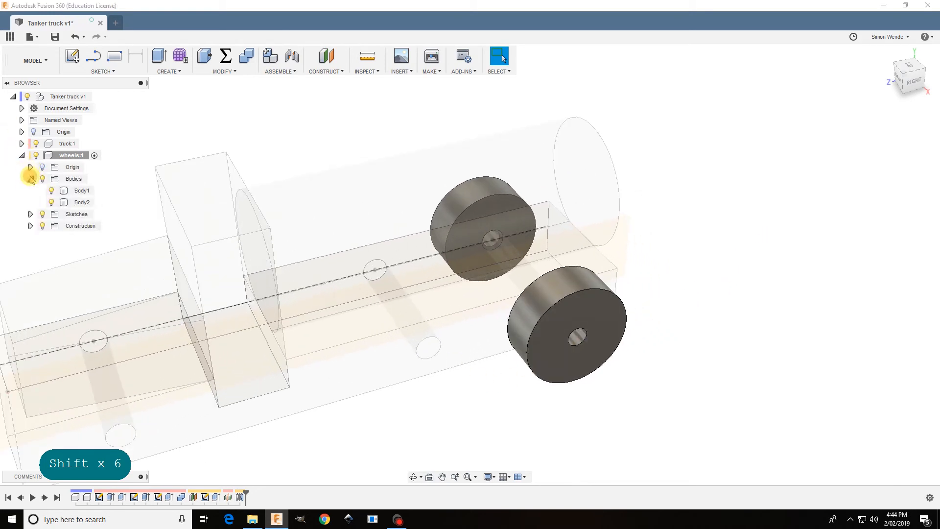
{"action": "left_click", "coordinate": [79, 191]}
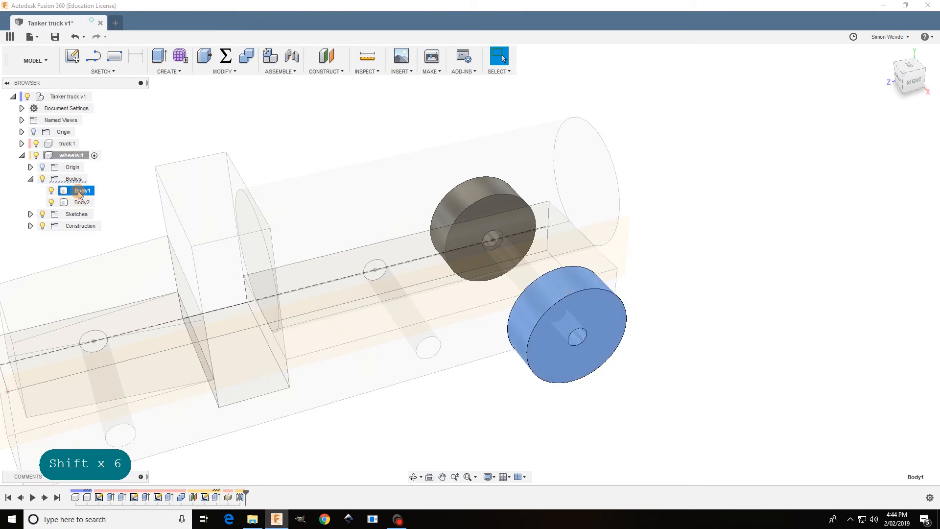
{"action": "double_click", "coordinate": [79, 192]}
{"action": "type", "text": "wheel1"}
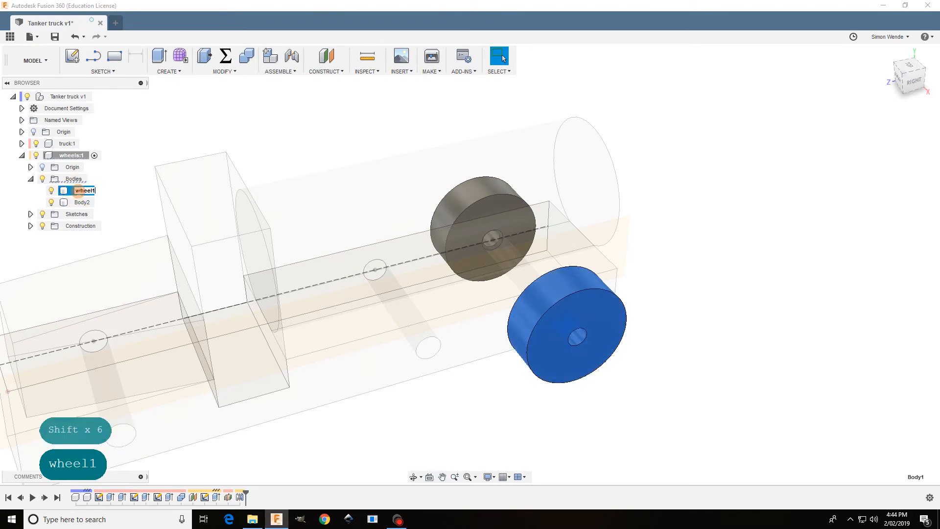
{"action": "left_click", "coordinate": [82, 202]}
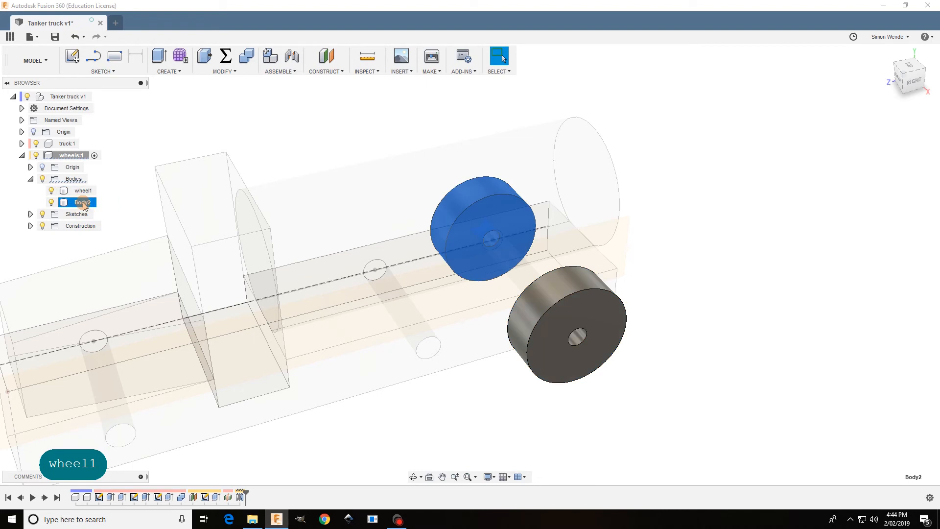
{"action": "type", "text": "wh"}
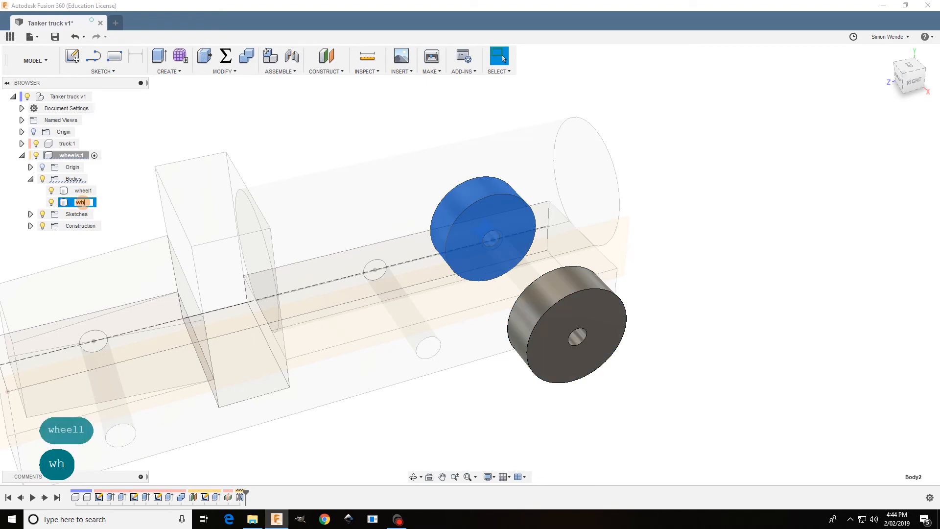
{"action": "type", "text": "eel2"}
{"action": "key", "text": "Return"}
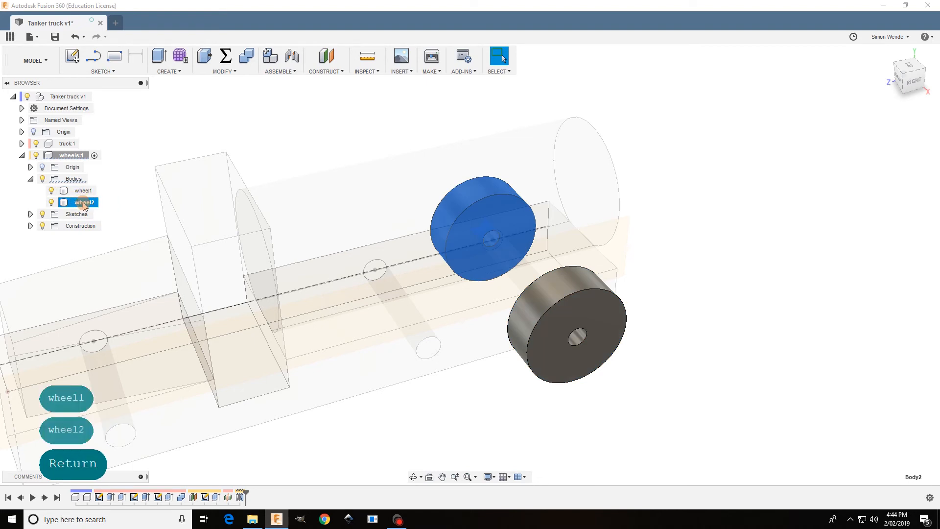
{"action": "left_click", "coordinate": [179, 120]}
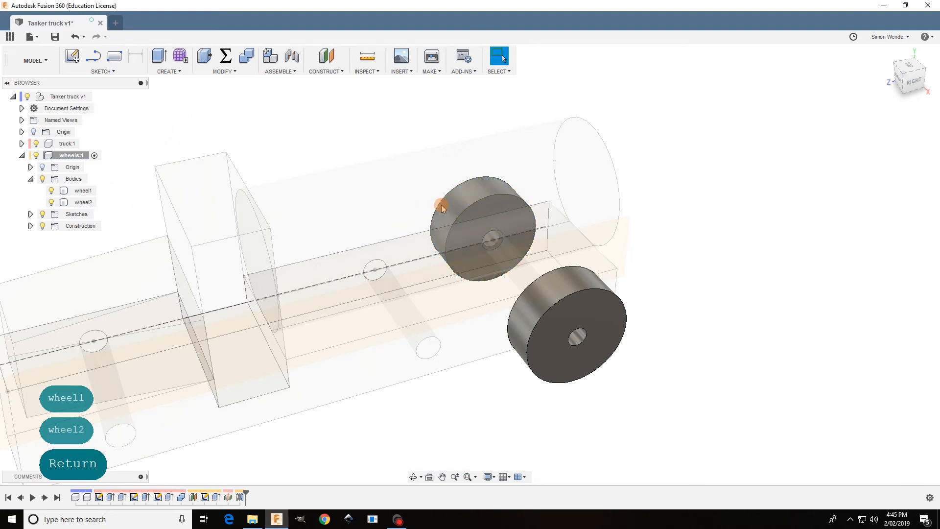
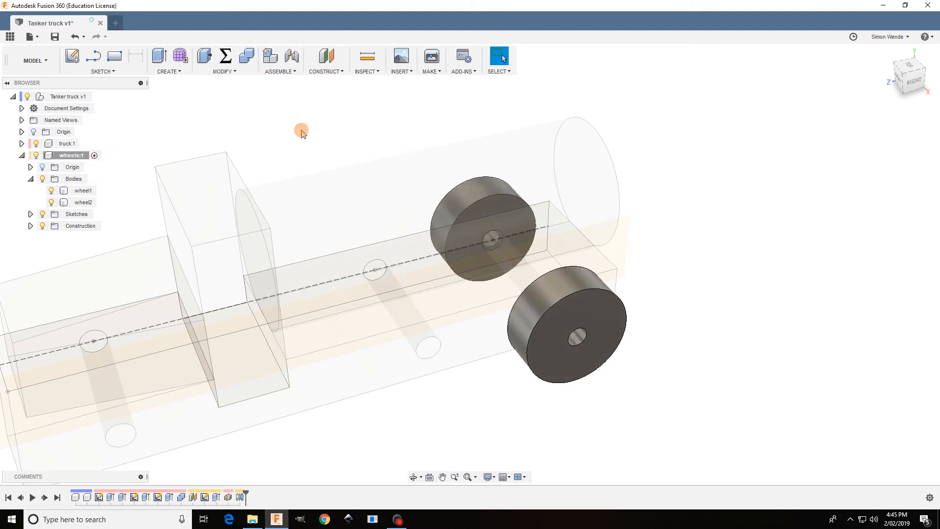
Start a sketch on the outer face of wheel1 and draw a circle matching its centre hole.
{"action": "left_click", "coordinate": [107, 73]}
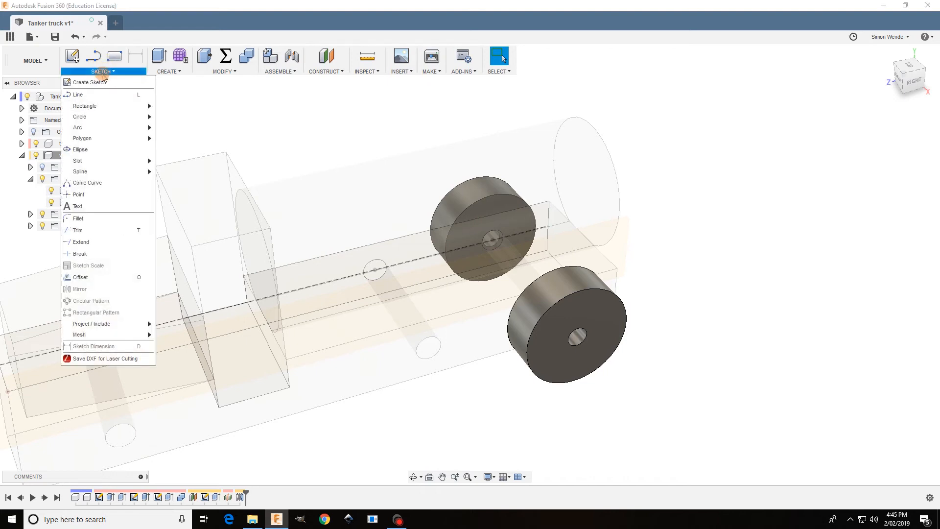
{"action": "left_click", "coordinate": [98, 82]}
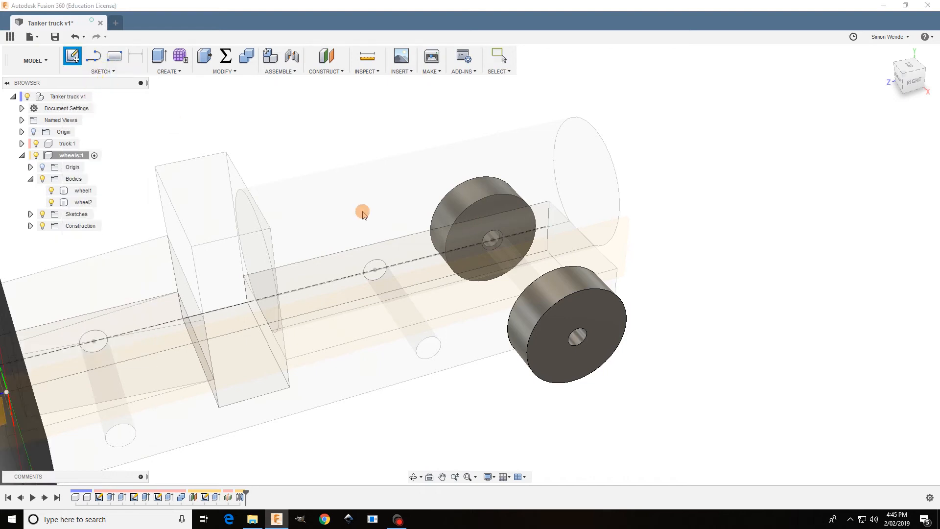
{"action": "left_click", "coordinate": [595, 320]}
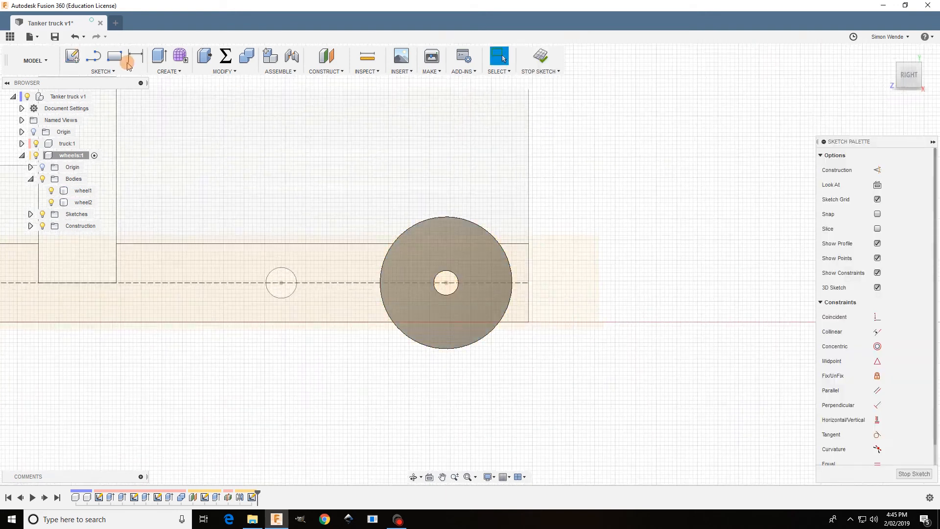
{"action": "left_click", "coordinate": [98, 68]}
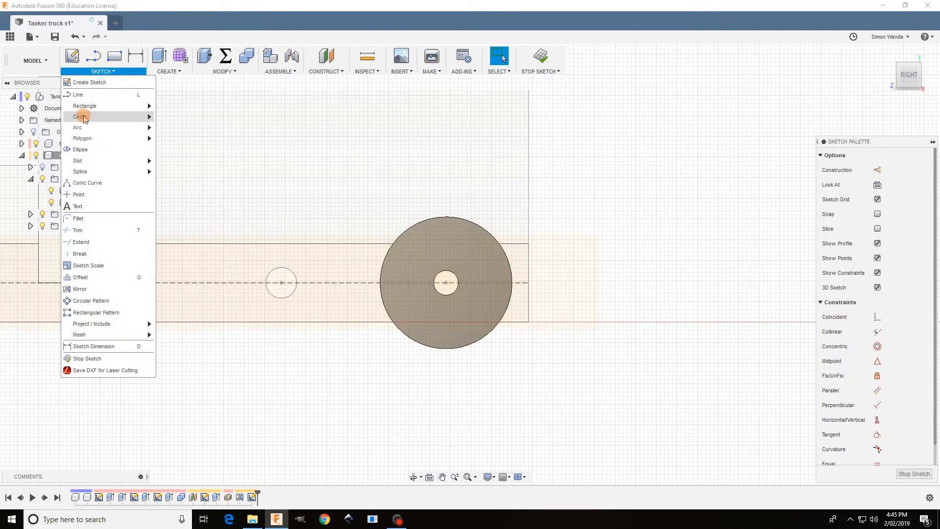
{"action": "mouse_move", "coordinate": [84, 117]}
{"action": "left_click", "coordinate": [169, 117]}
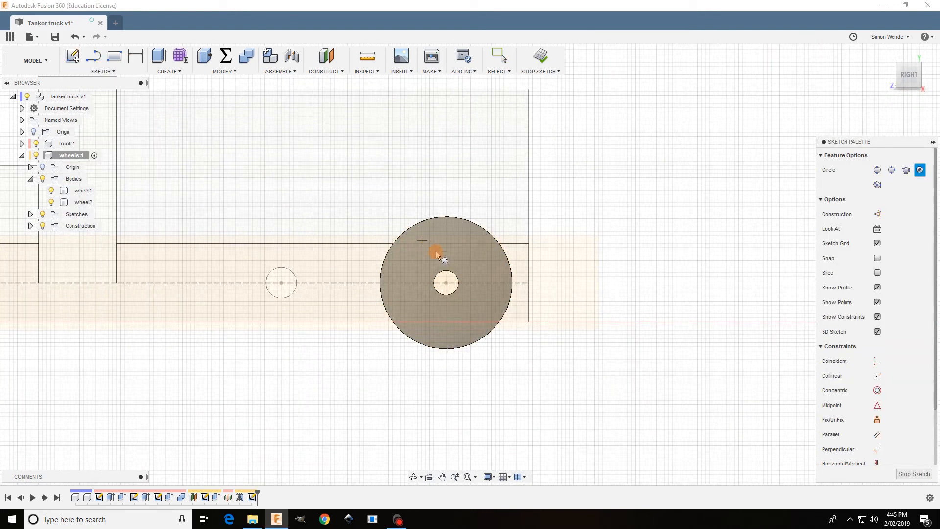
{"action": "left_click", "coordinate": [445, 283]}
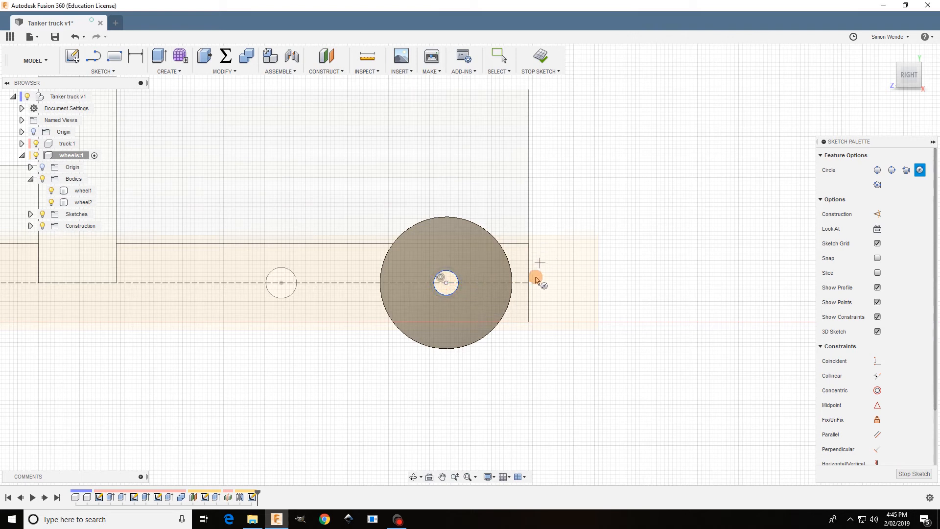
{"action": "key", "text": "Return"}
{"action": "key", "text": "Return"}
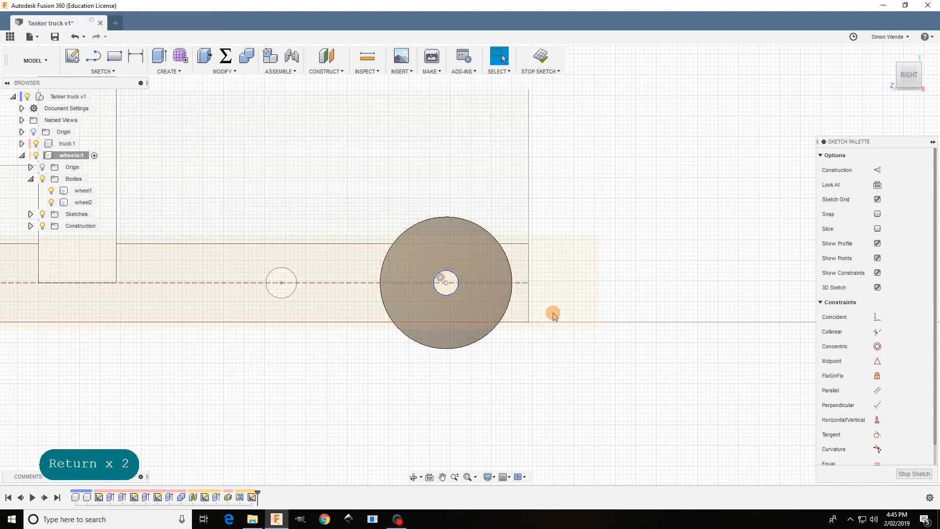
Finish the sketch and extrude its circle profile from wheel1 about 42 mm inward toward wheel2.
{"action": "mouse_move", "coordinate": [311, 216]}
{"action": "middle_mouse_down", "text": "shift"}
{"action": "mouse_move", "coordinate": [333, 237]}
{"action": "mouse_move", "coordinate": [325, 230]}
{"action": "middle_mouse_up", "text": "shift"}
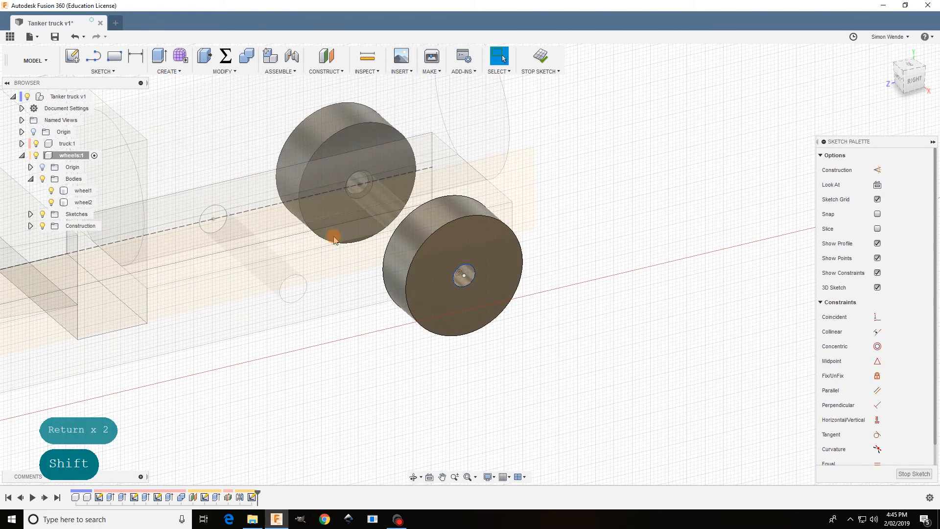
{"action": "left_click", "coordinate": [539, 56]}
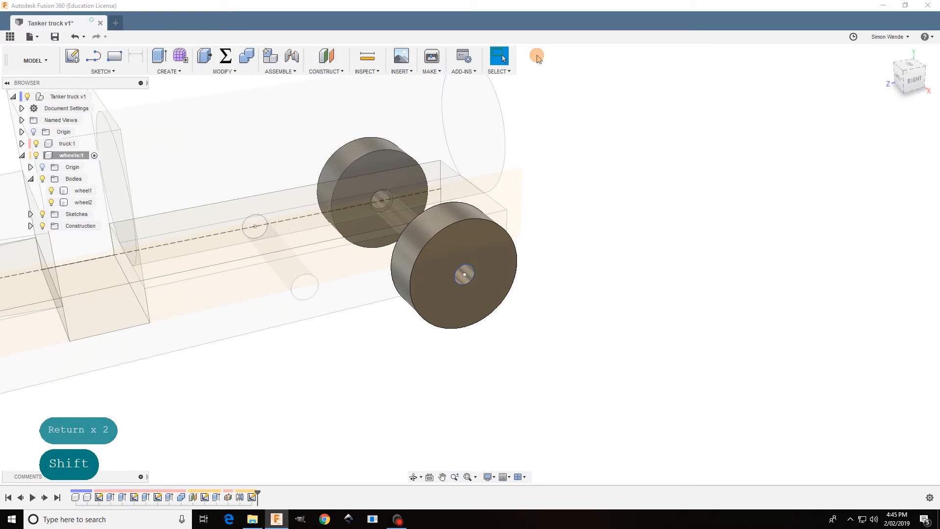
{"action": "left_click", "coordinate": [159, 57]}
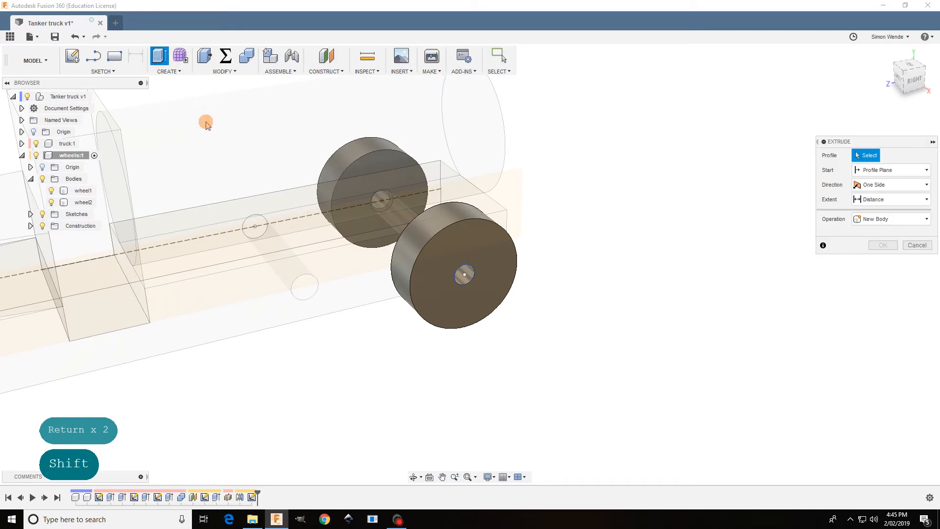
{"action": "left_click", "coordinate": [461, 281]}
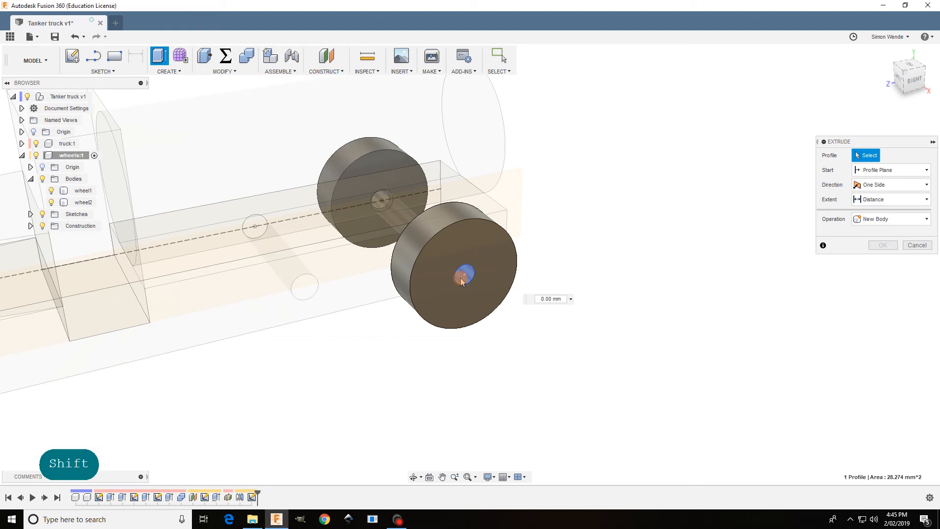
{"action": "left_click_drag", "start_coordinate": [461, 274], "coordinate": [402, 218]}
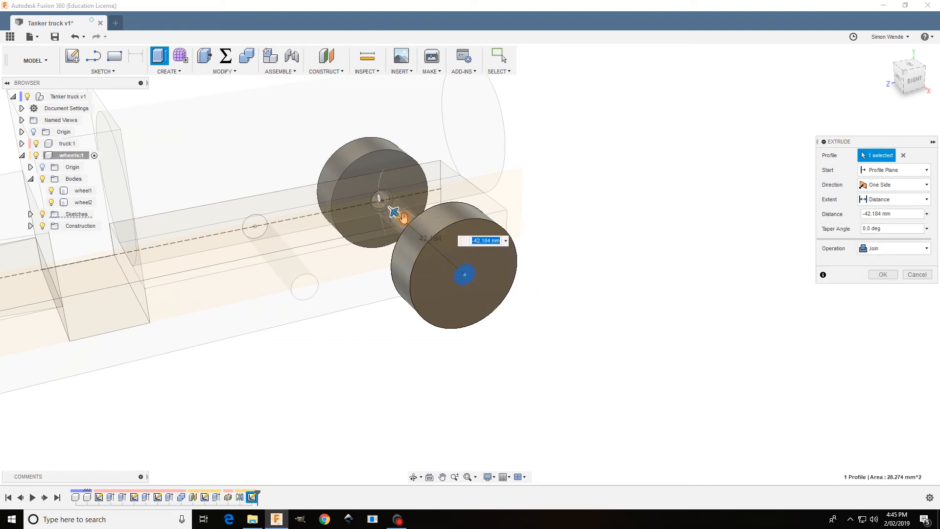
{"action": "left_click", "coordinate": [474, 241]}
{"action": "middle_click_drag", "start_coordinate": [306, 267], "coordinate": [420, 262], "text": "shift"}
{"action": "scroll", "coordinate": [603, 300], "scroll_direction": "down", "scroll_amount": 4}
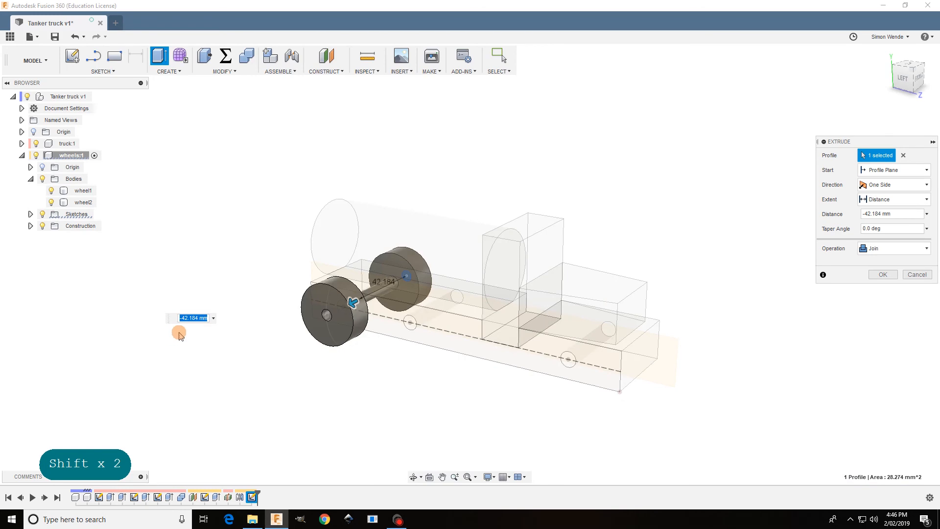
{"action": "scroll", "coordinate": [233, 326], "scroll_direction": "up", "scroll_amount": 5}
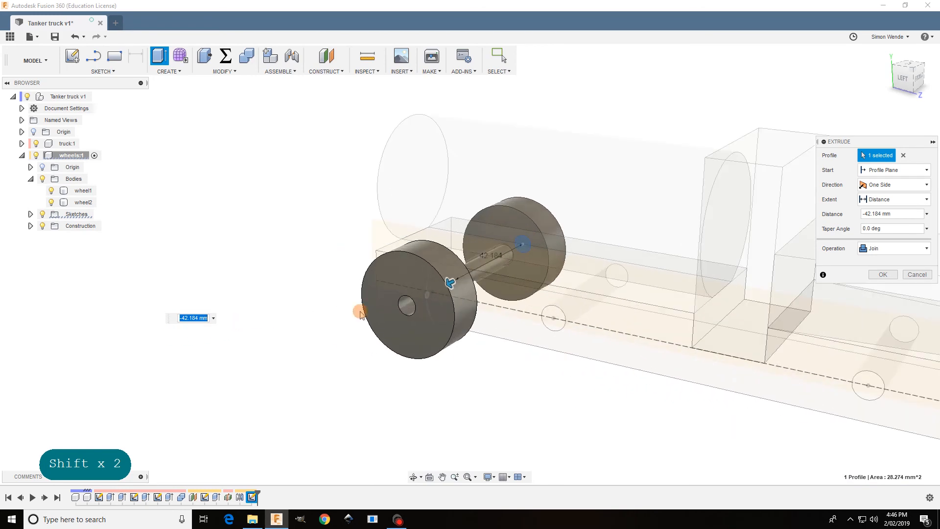
Extend the axle extrusion up to the outer face of wheel2 and create it as a new body.
{"action": "left_click", "coordinate": [899, 202]}
{"action": "left_click", "coordinate": [879, 226]}
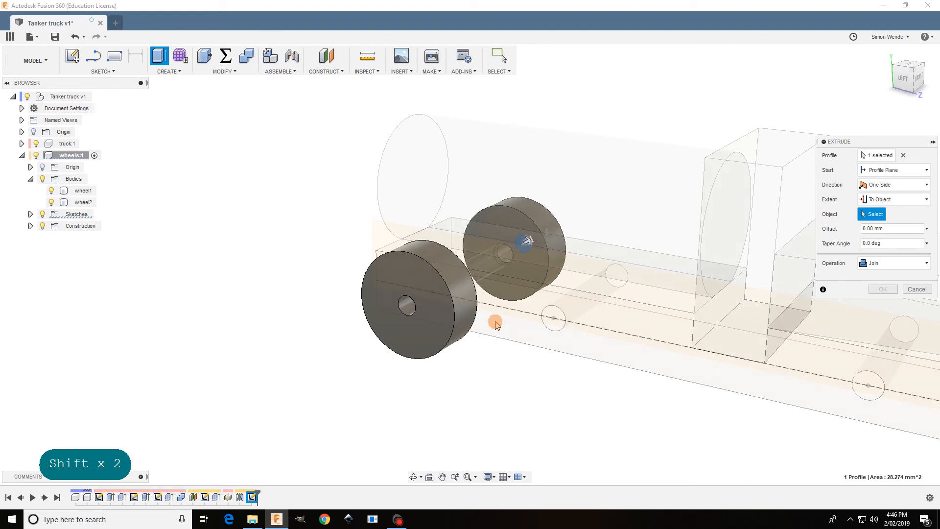
{"action": "left_click", "coordinate": [423, 343]}
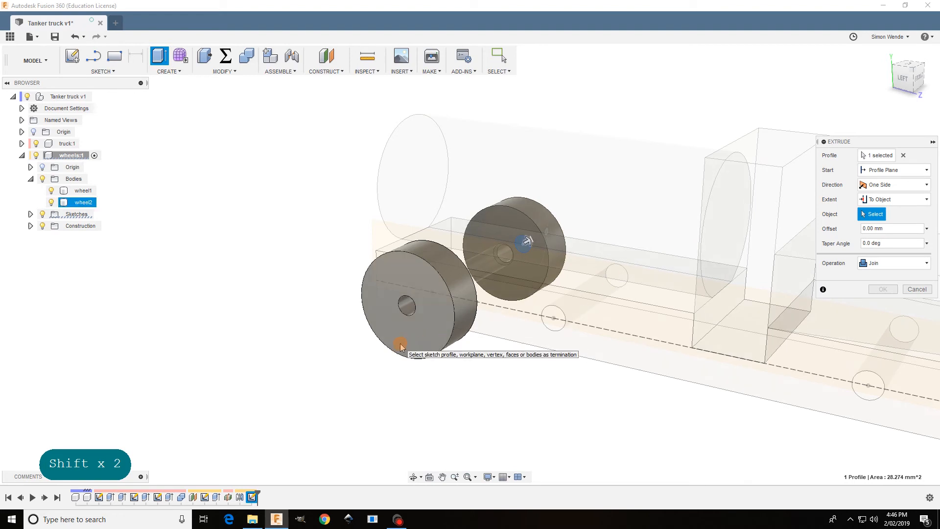
{"action": "left_click", "coordinate": [400, 344]}
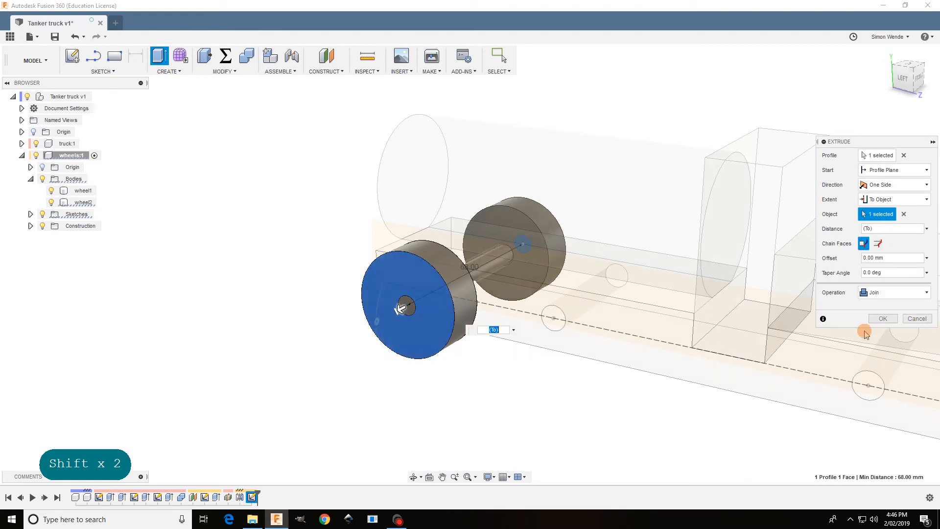
{"action": "left_click", "coordinate": [885, 296]}
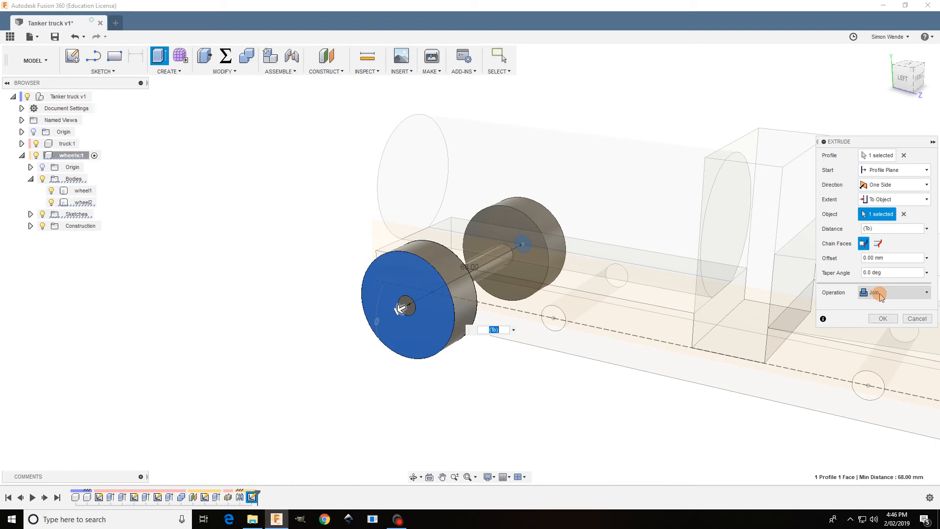
{"action": "left_click", "coordinate": [880, 294]}
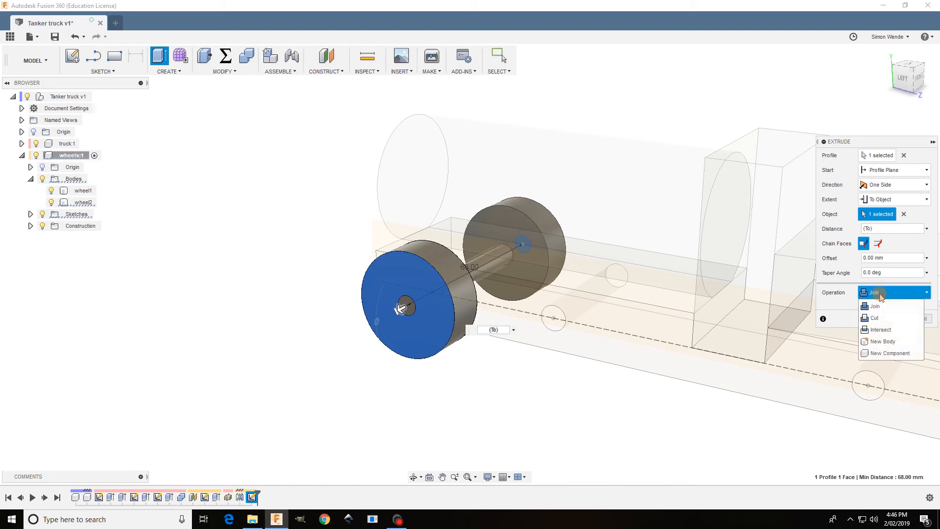
{"action": "left_click", "coordinate": [880, 342]}
{"action": "left_click", "coordinate": [884, 318]}
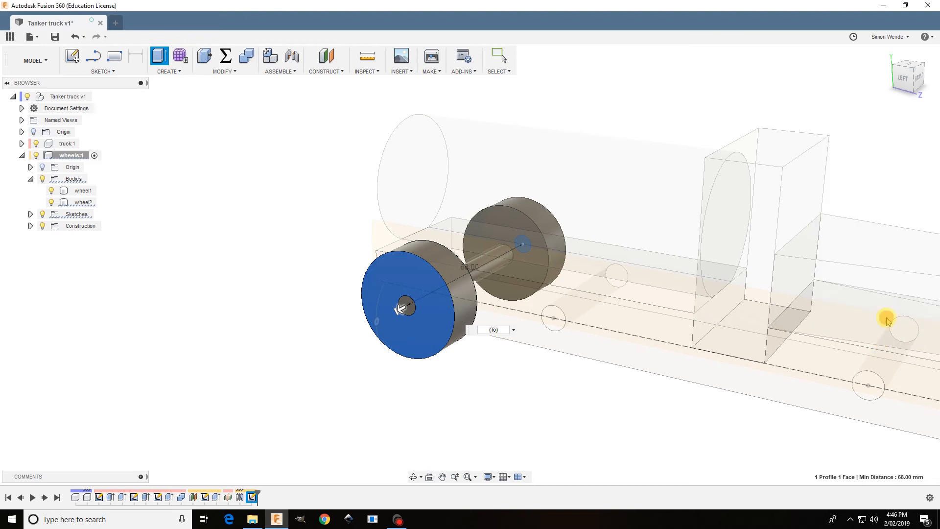
Rename the new axle body in the wheels component axle1.
{"action": "middle_click_drag", "start_coordinate": [796, 284], "coordinate": [767, 297], "text": "shift"}
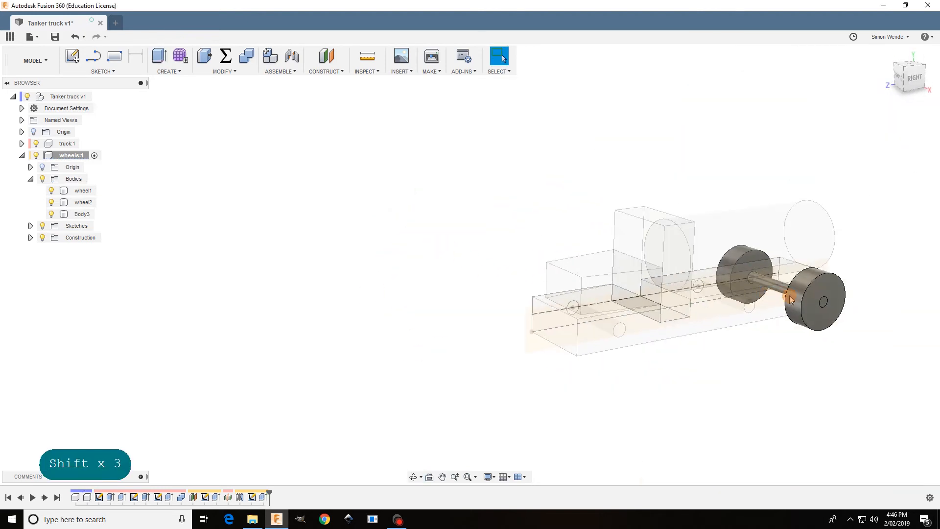
{"action": "scroll", "coordinate": [882, 291], "scroll_direction": "up", "scroll_amount": 5}
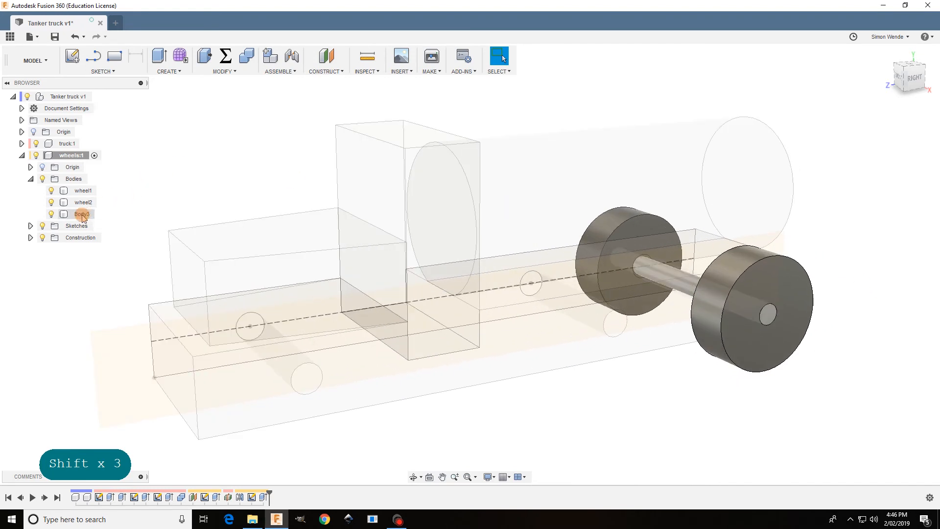
{"action": "double_click", "coordinate": [83, 216]}
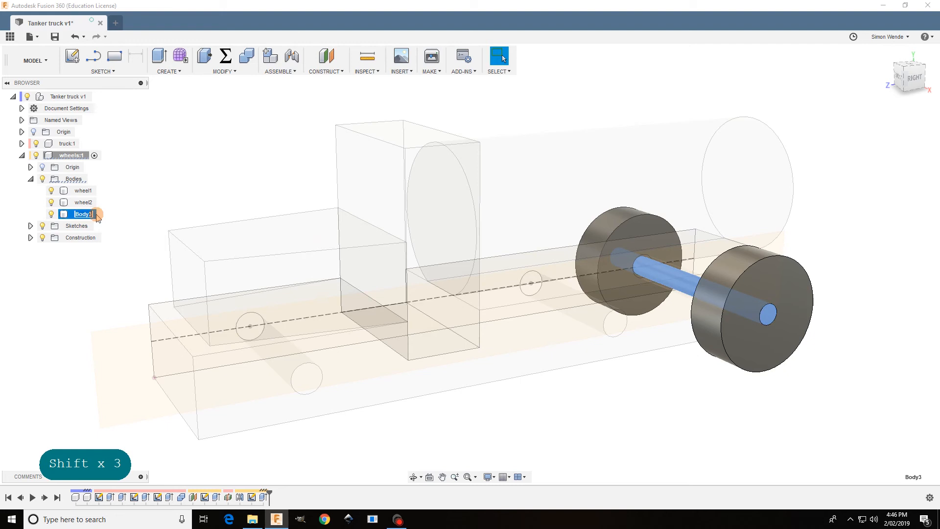
{"action": "type", "text": "axle1"}
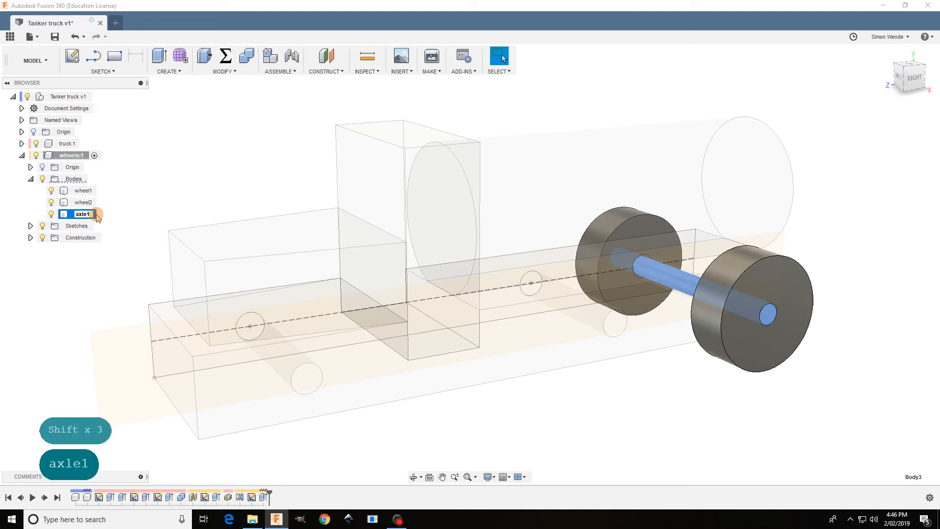
{"action": "key", "text": "Return"}
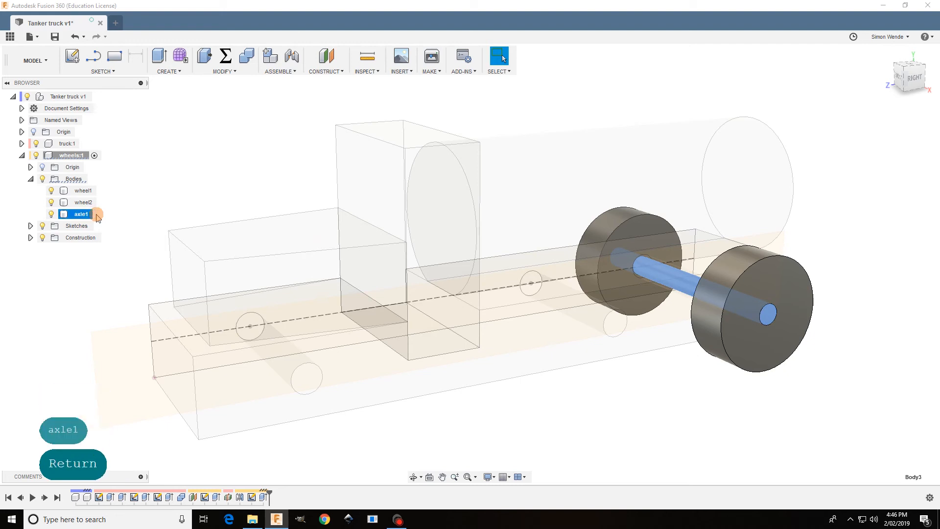
{"action": "left_click", "coordinate": [186, 178]}
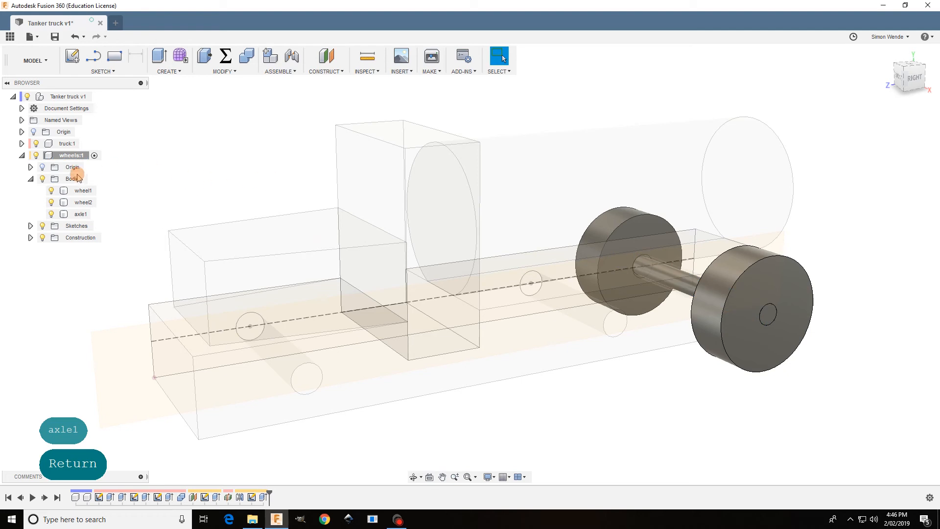
Show the truck from its right side in orthographic projection.
{"action": "scroll", "coordinate": [681, 314], "scroll_direction": "down", "scroll_amount": 3}
{"action": "scroll", "coordinate": [671, 325], "scroll_direction": "down", "scroll_amount": 1}
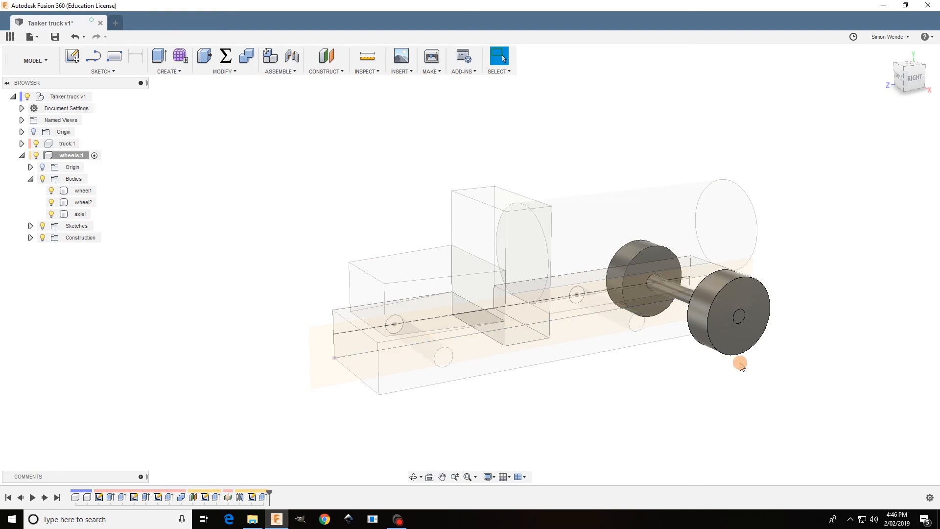
{"action": "scroll", "coordinate": [775, 373], "scroll_direction": "up", "scroll_amount": 3}
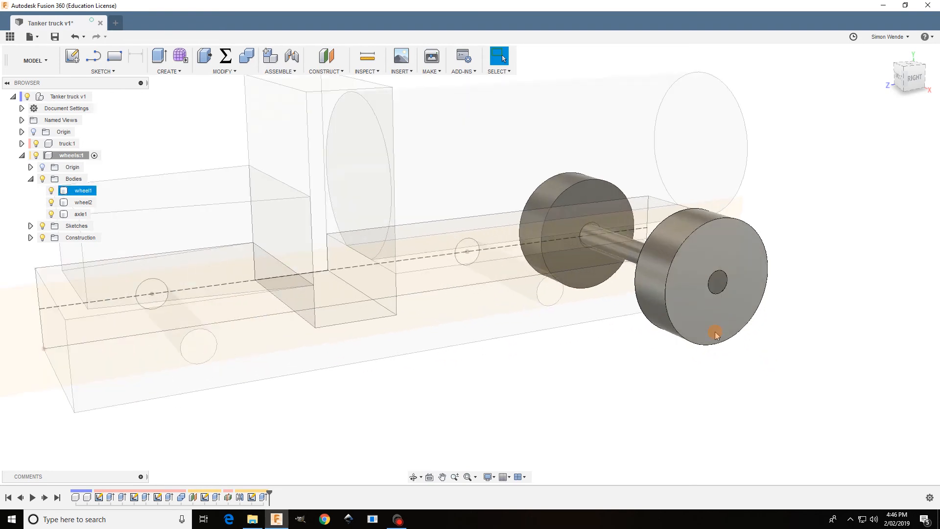
{"action": "scroll", "coordinate": [715, 335], "scroll_direction": "down", "scroll_amount": 2}
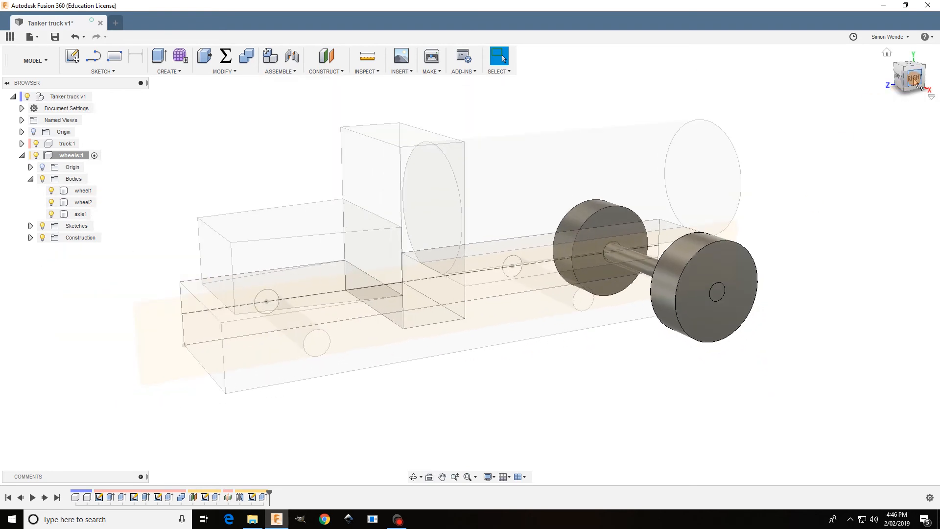
{"action": "left_click", "coordinate": [915, 79]}
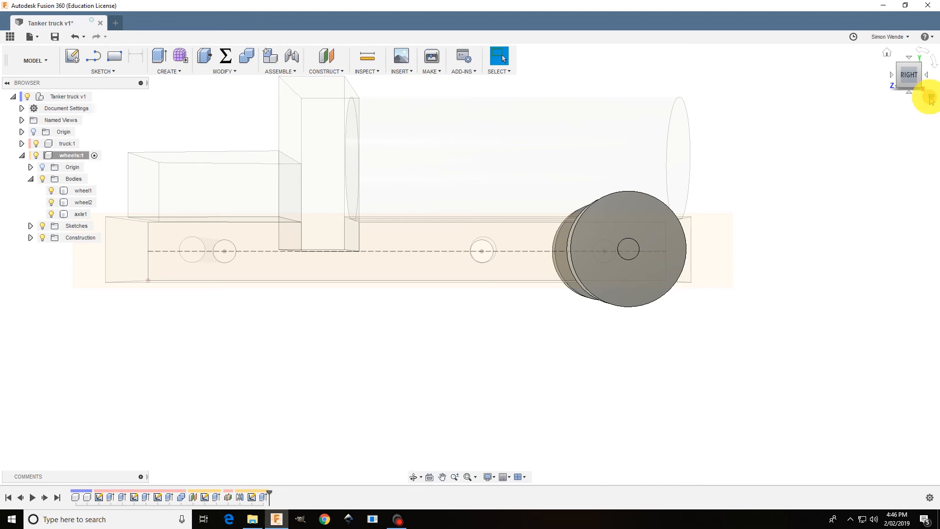
{"action": "left_click", "coordinate": [930, 98]}
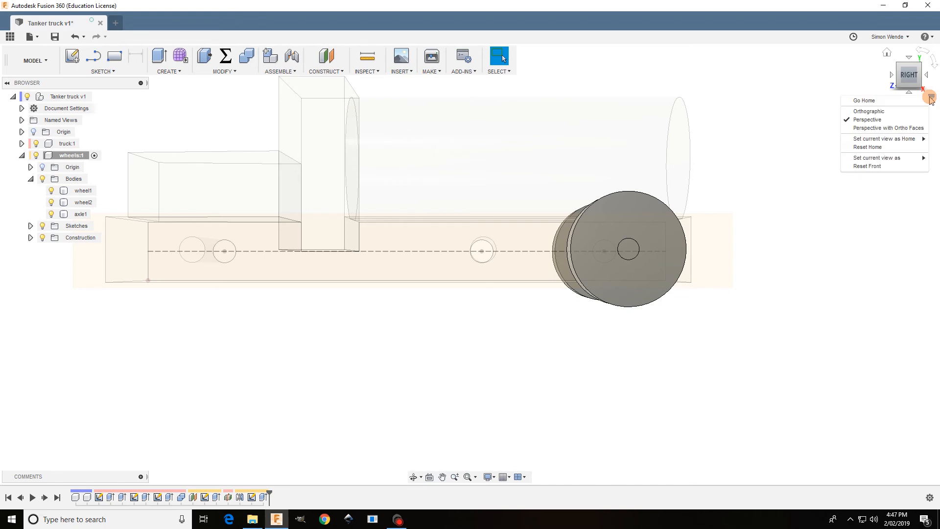
{"action": "left_click", "coordinate": [869, 111]}
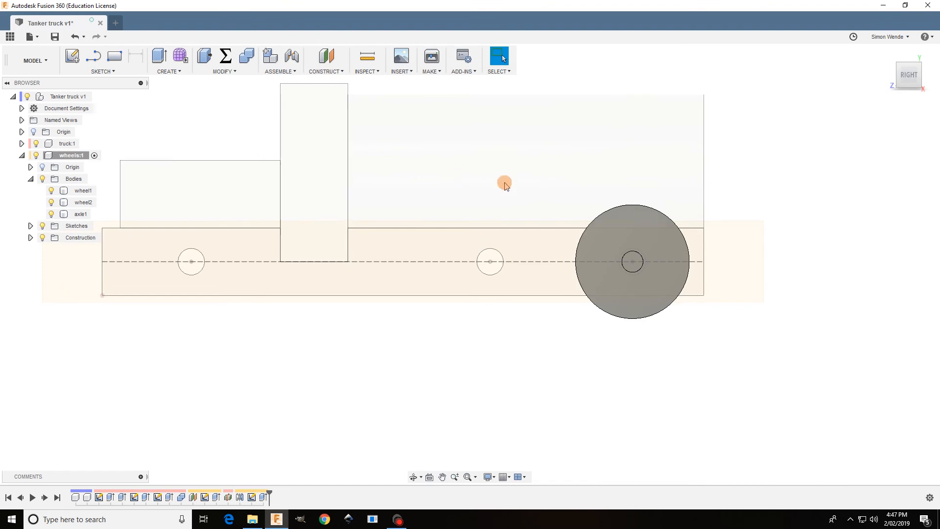
Copy wheel1, wheel2 and axle1 with a point-to-point Move/Copy from the rear axle centre to the middle axle hole's centre.
{"action": "right_click", "coordinate": [778, 230]}
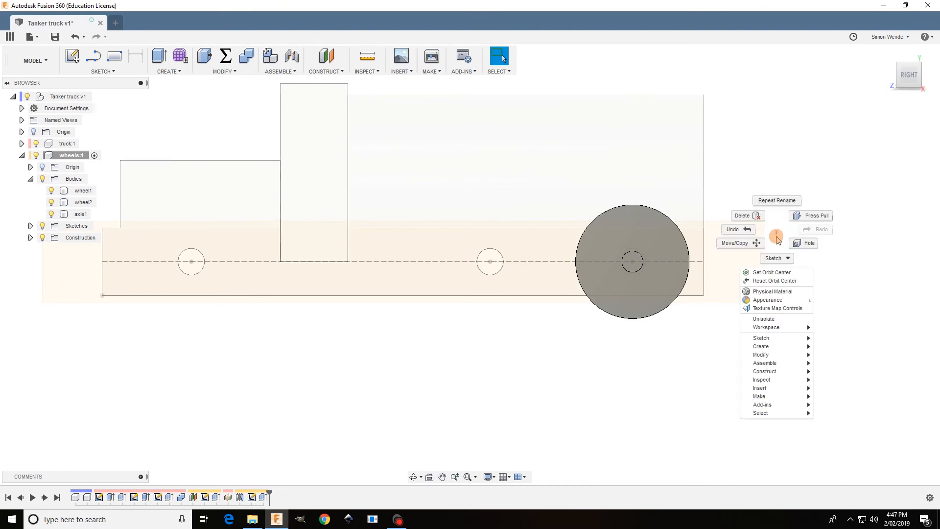
{"action": "left_click", "coordinate": [754, 242]}
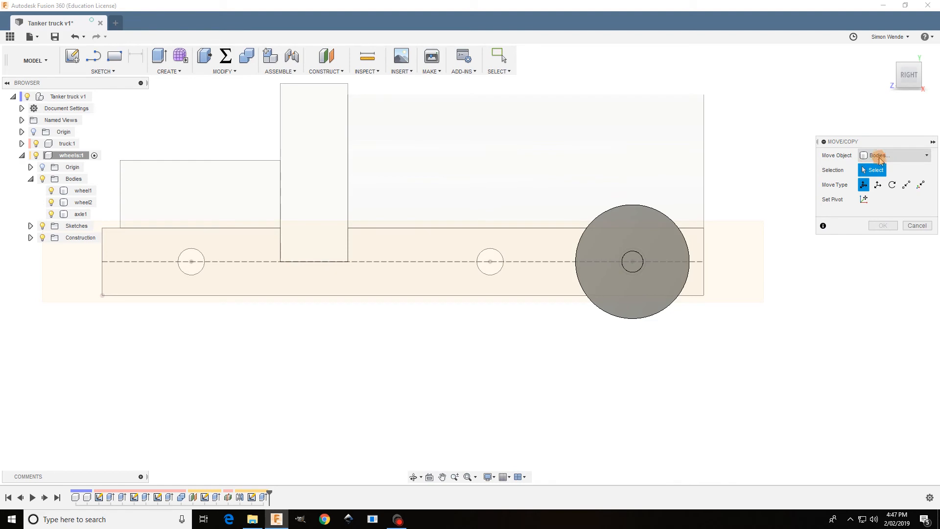
{"action": "left_click", "coordinate": [879, 169]}
{"action": "left_click", "coordinate": [632, 262]}
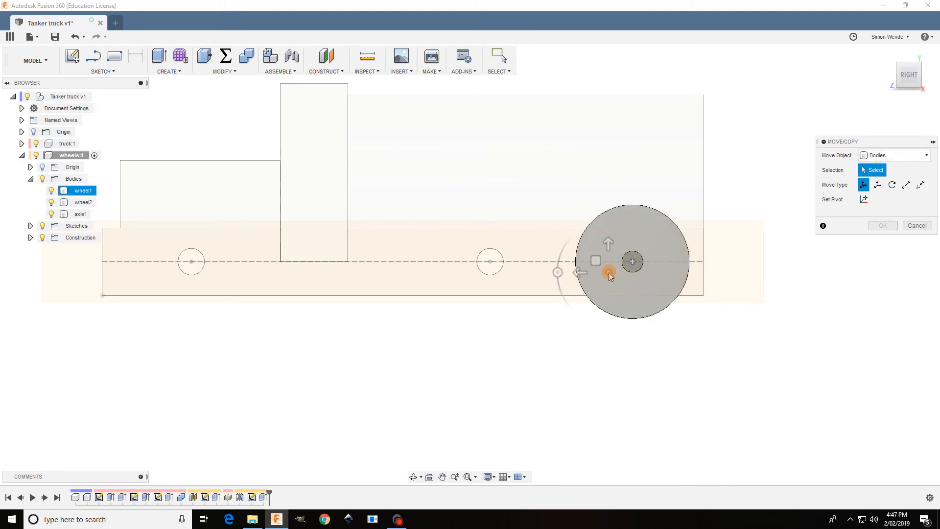
{"action": "left_click", "coordinate": [84, 192]}
{"action": "left_click", "coordinate": [81, 203]}
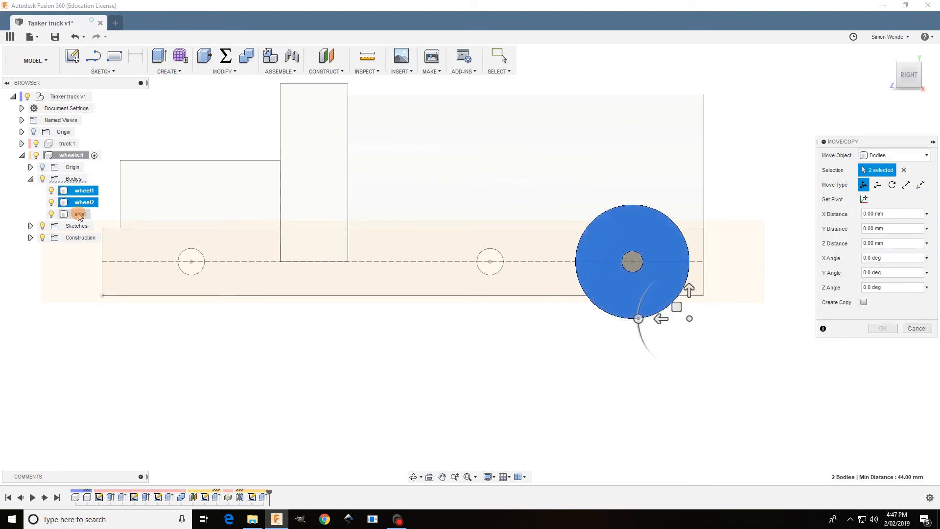
{"action": "left_click", "coordinate": [80, 215]}
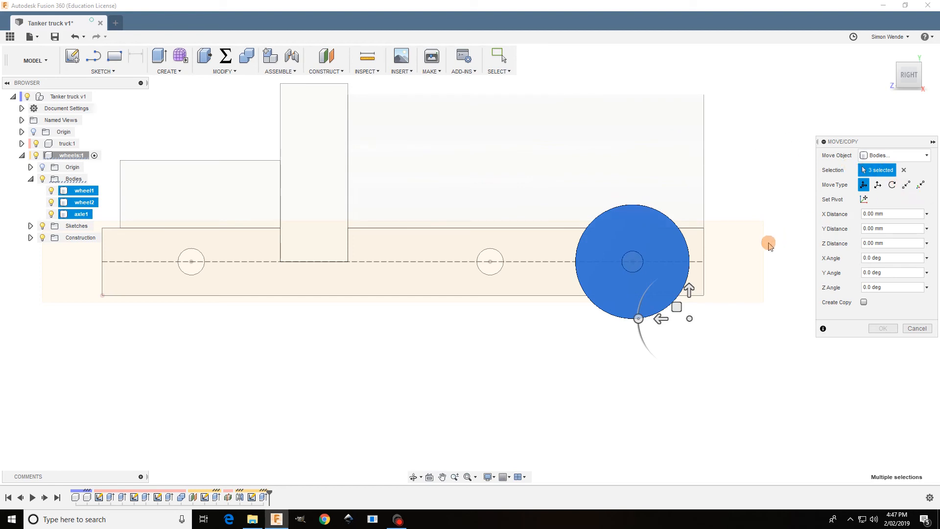
{"action": "left_click", "coordinate": [907, 186]}
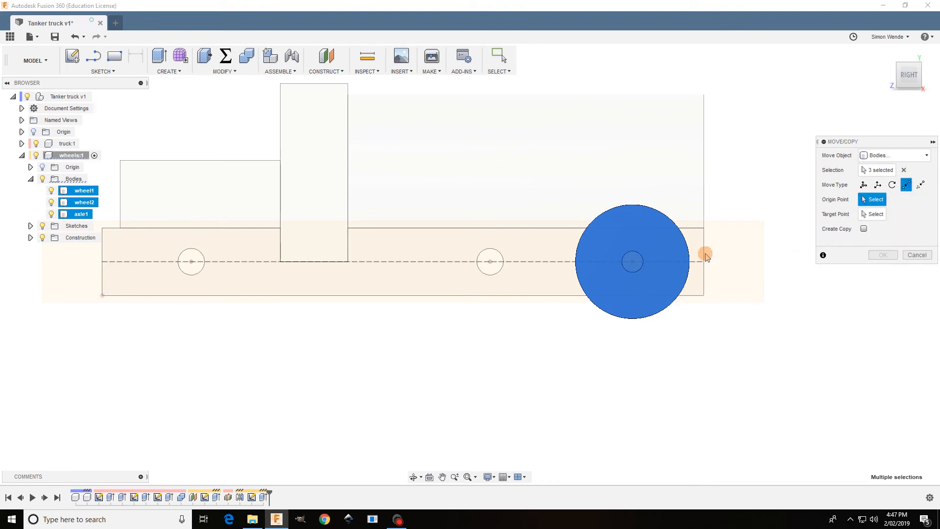
{"action": "left_click", "coordinate": [633, 263]}
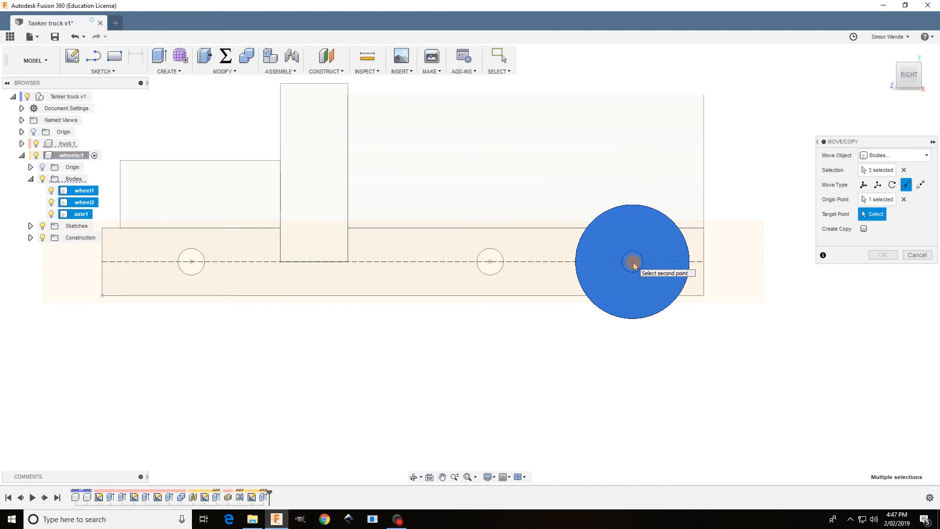
{"action": "left_click", "coordinate": [880, 199]}
{"action": "left_click", "coordinate": [877, 216]}
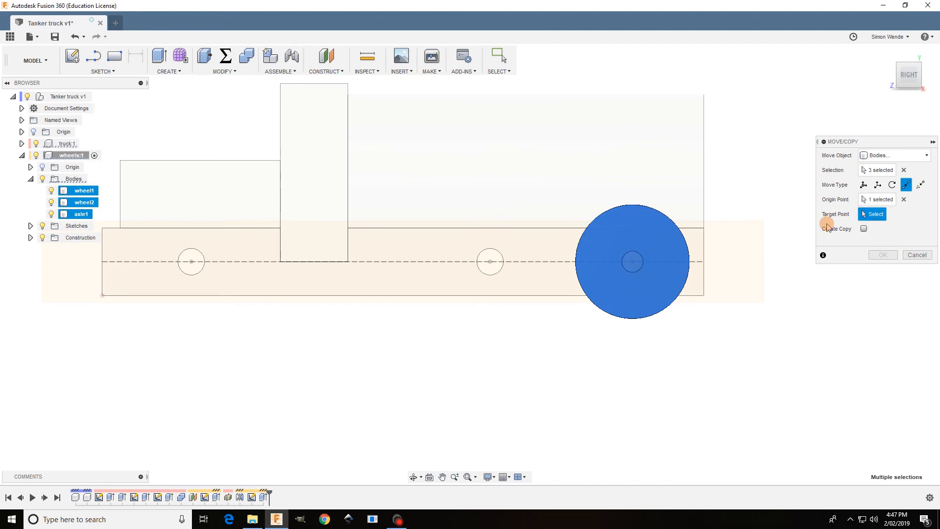
{"action": "left_click", "coordinate": [491, 262]}
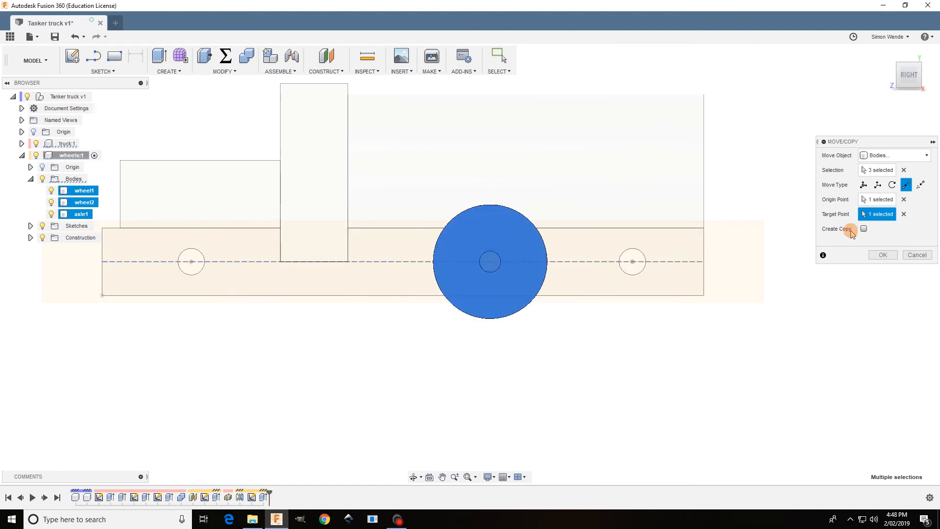
{"action": "left_click", "coordinate": [864, 229]}
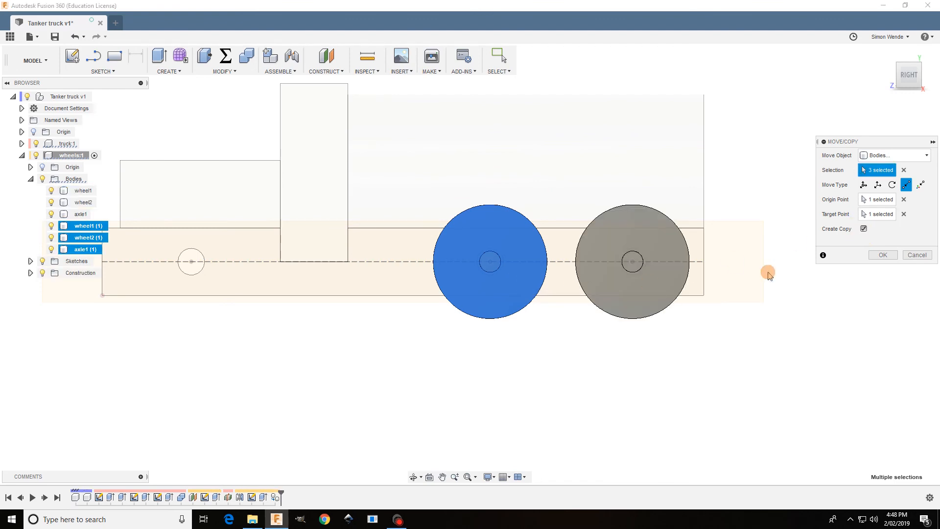
{"action": "left_click", "coordinate": [882, 255]}
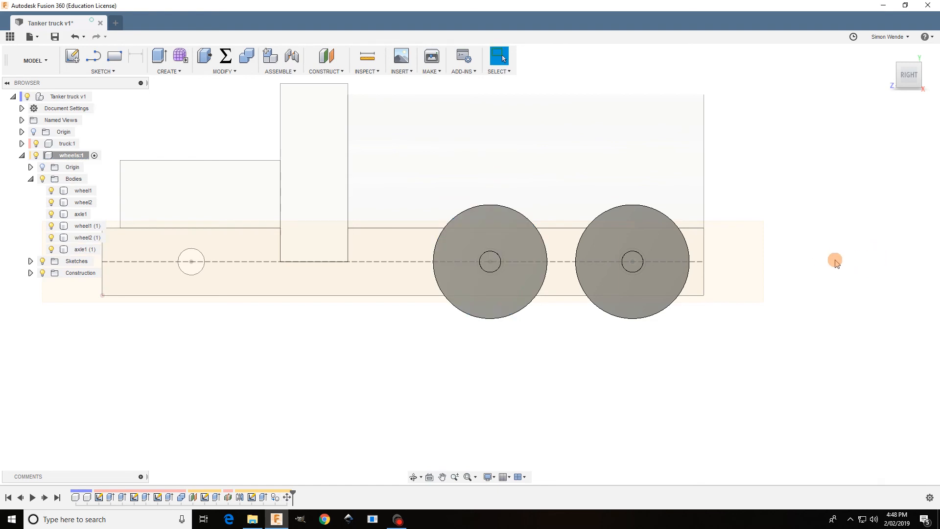
Copy the original wheel1, wheel2 and axle1 point to point from the rear axle centre to the front axle hole's centre.
{"action": "left_click", "coordinate": [790, 168]}
{"action": "right_click", "coordinate": [790, 168]}
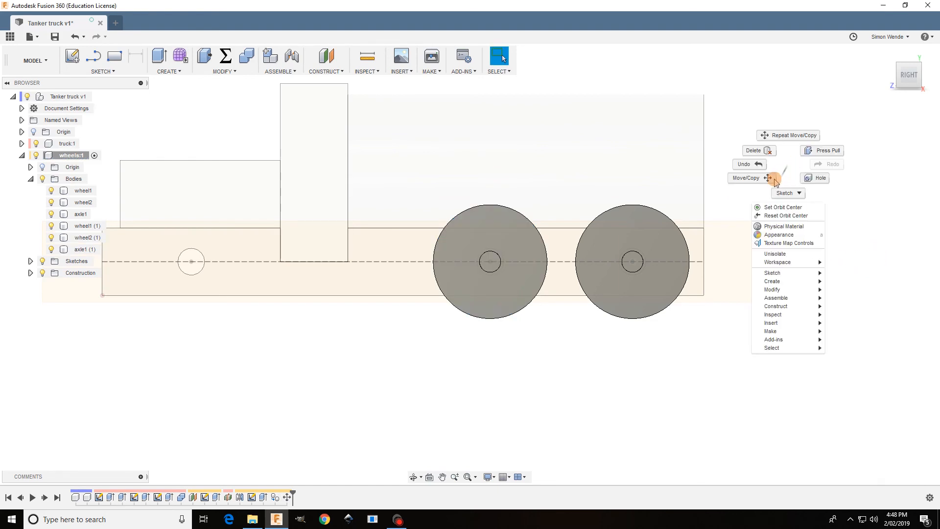
{"action": "left_click", "coordinate": [789, 139]}
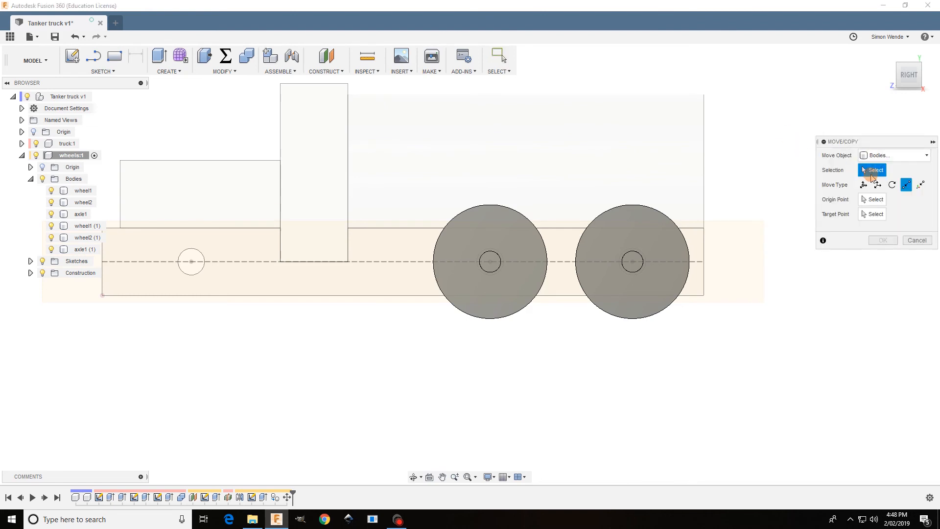
{"action": "left_click", "coordinate": [83, 190]}
{"action": "left_click", "coordinate": [83, 202]}
{"action": "left_click", "coordinate": [79, 214]}
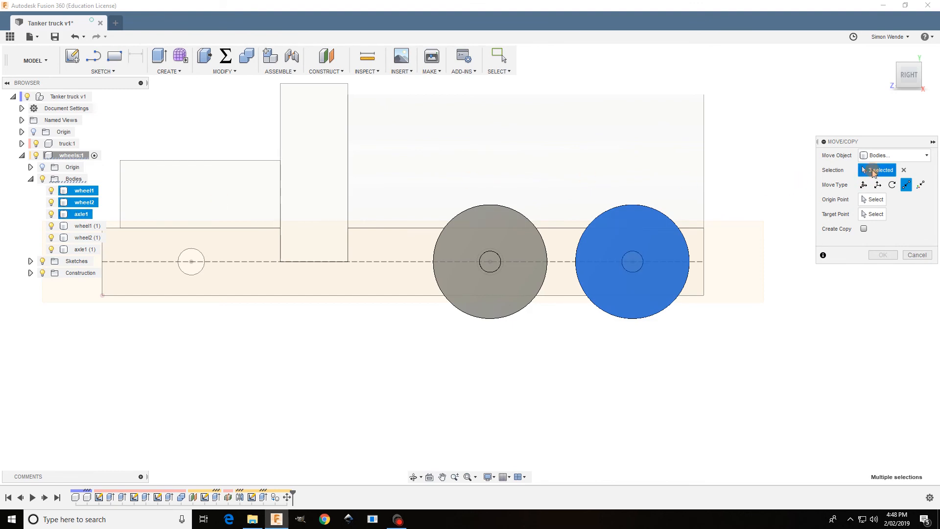
{"action": "left_click", "coordinate": [871, 200]}
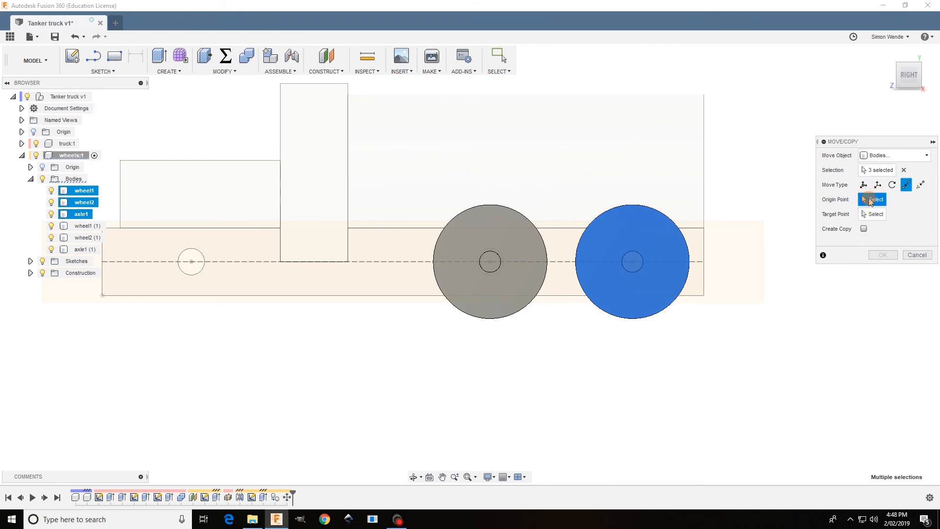
{"action": "left_click", "coordinate": [641, 262]}
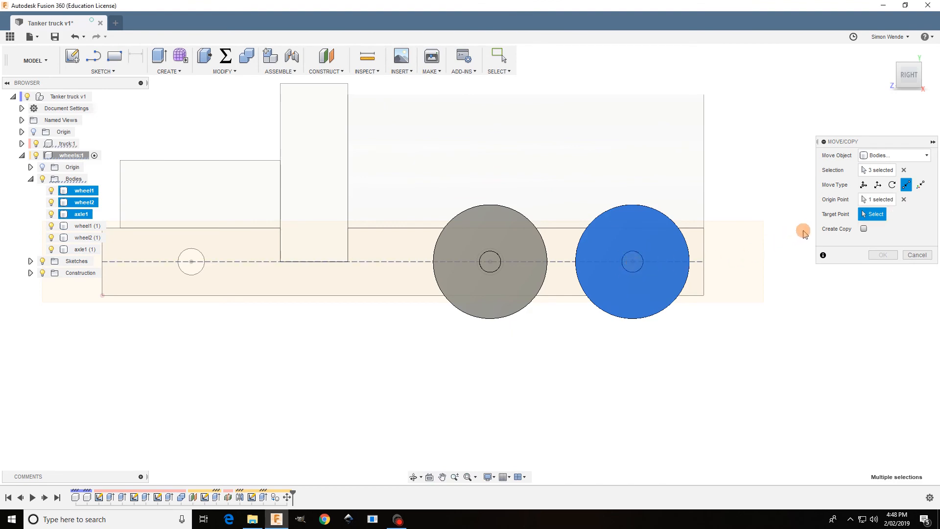
{"action": "left_click", "coordinate": [195, 262]}
{"action": "left_click", "coordinate": [192, 262]}
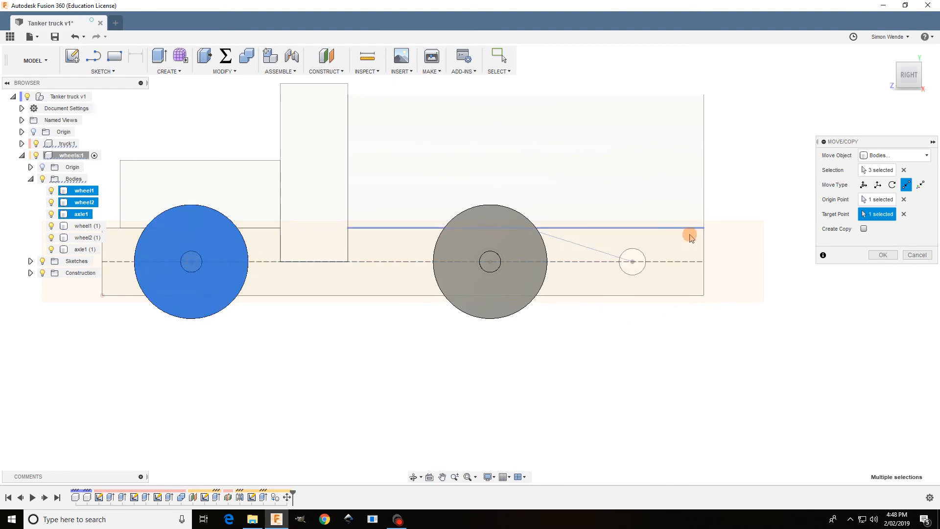
{"action": "left_click", "coordinate": [864, 228]}
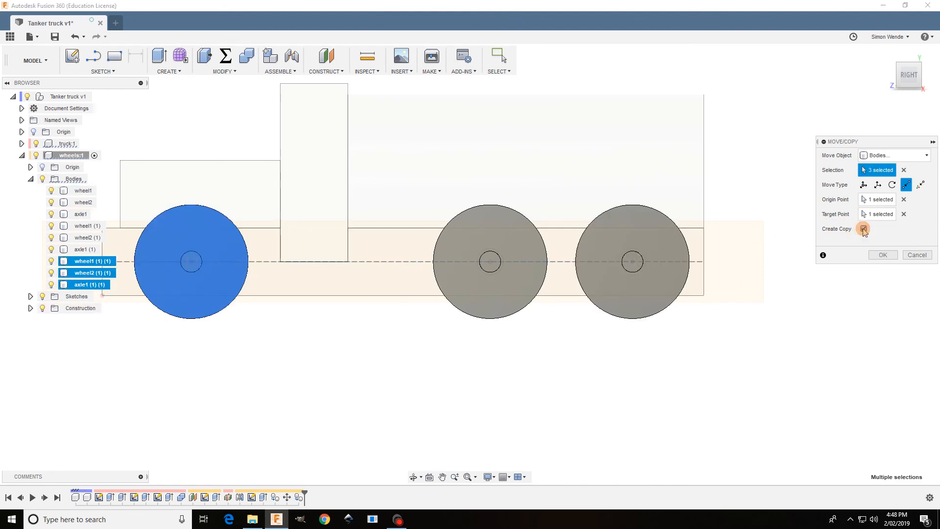
{"action": "left_click", "coordinate": [881, 255]}
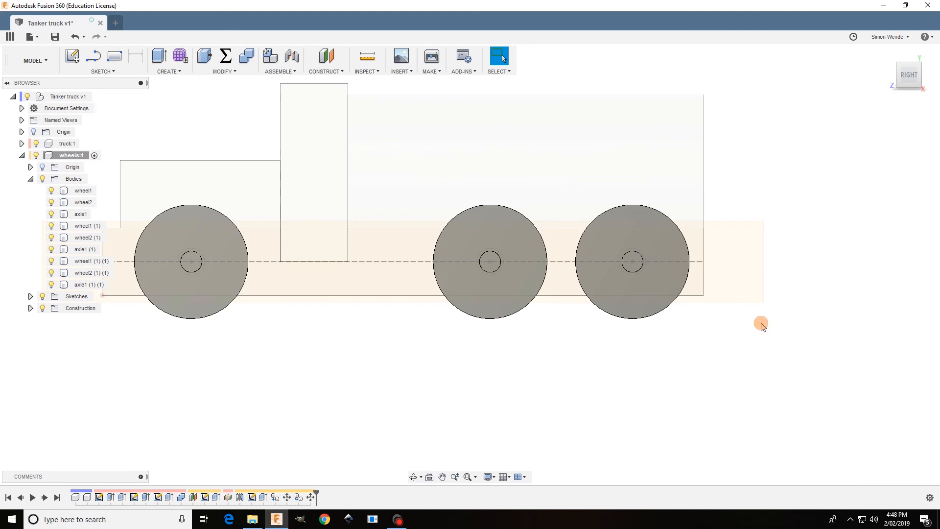
Show the model in the home view with perspective projection and activate the top-level Tanker truck component.
{"action": "scroll", "coordinate": [803, 267], "scroll_direction": "up", "scroll_amount": 1}
{"action": "scroll", "coordinate": [795, 276], "scroll_direction": "down", "scroll_amount": 3}
{"action": "scroll", "coordinate": [784, 283], "scroll_direction": "down", "scroll_amount": 2}
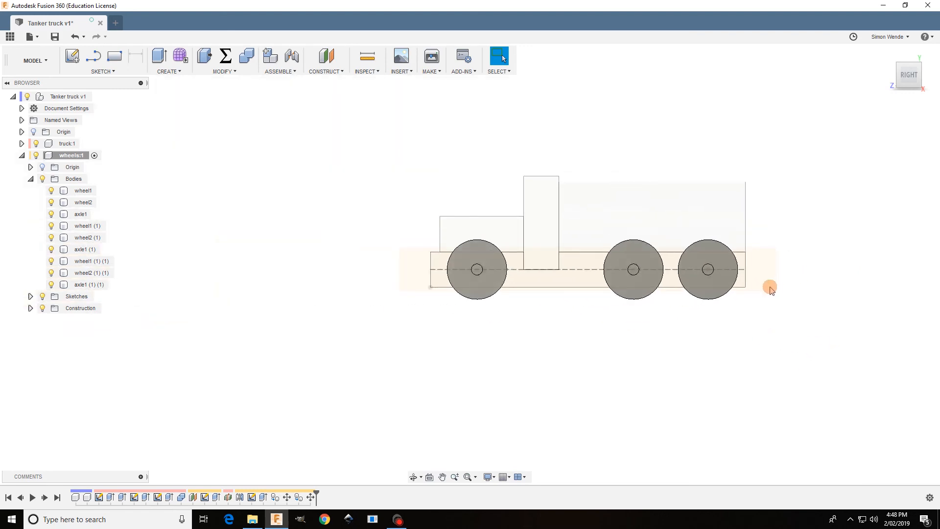
{"action": "left_click", "coordinate": [889, 53]}
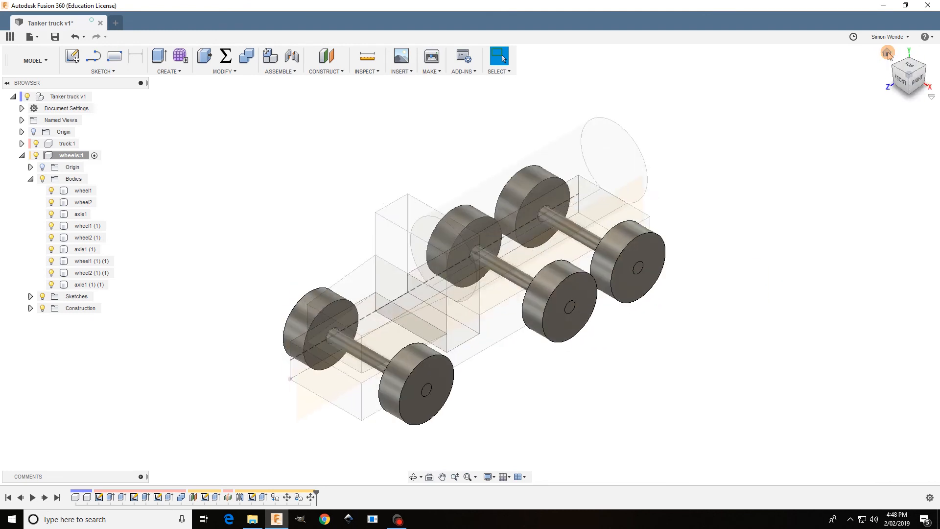
{"action": "left_click", "coordinate": [931, 97]}
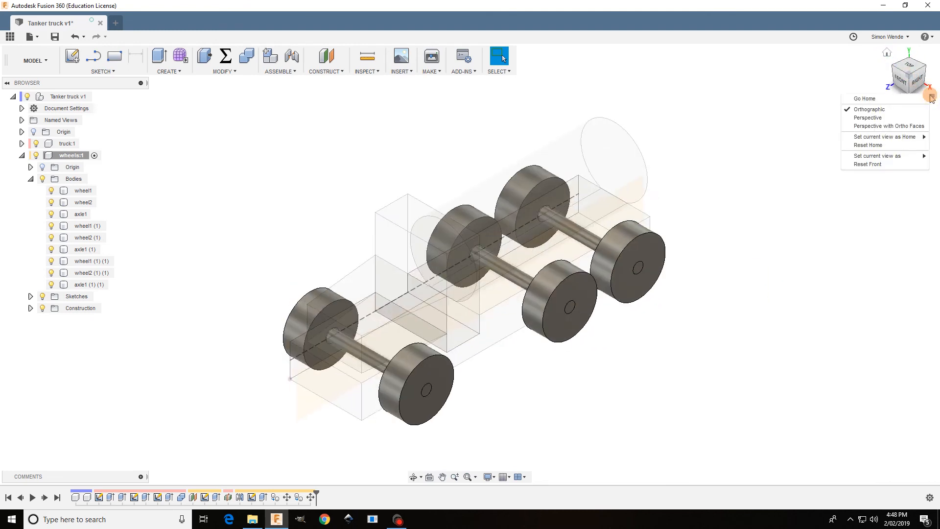
{"action": "left_click", "coordinate": [868, 118]}
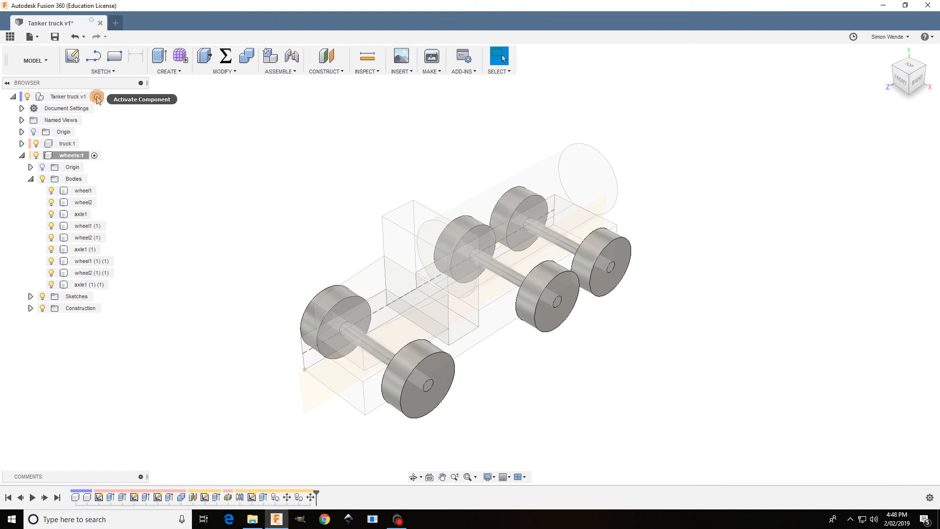
{"action": "left_click", "coordinate": [97, 97]}
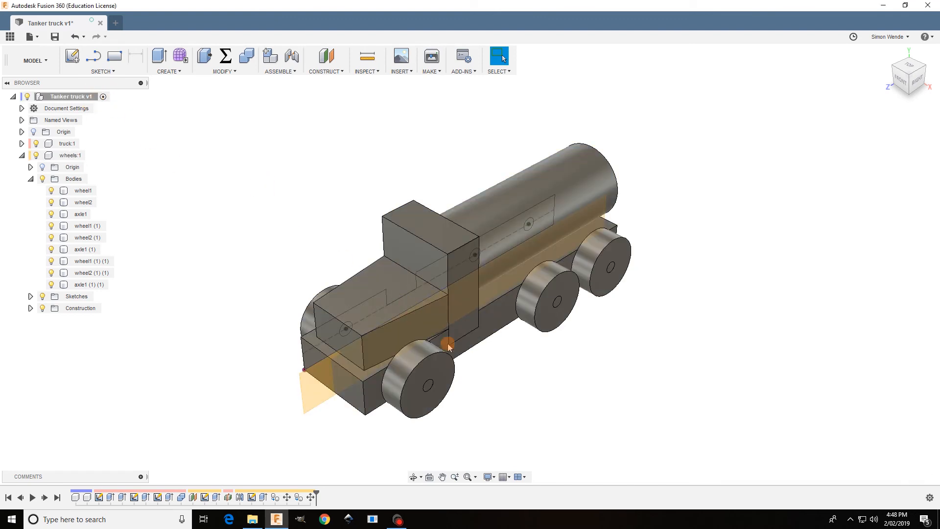
Hide the construction plane Plane1 in the truck component.
{"action": "mouse_move", "coordinate": [529, 361]}
{"action": "middle_mouse_down", "text": "shift"}
{"action": "mouse_move", "coordinate": [483, 294]}
{"action": "mouse_move", "coordinate": [446, 306]}
{"action": "mouse_move", "coordinate": [437, 330]}
{"action": "mouse_move", "coordinate": [443, 347]}
{"action": "mouse_move", "coordinate": [530, 351]}
{"action": "mouse_move", "coordinate": [525, 361]}
{"action": "mouse_move", "coordinate": [515, 357]}
{"action": "mouse_move", "coordinate": [537, 361]}
{"action": "middle_mouse_up", "text": "shift"}
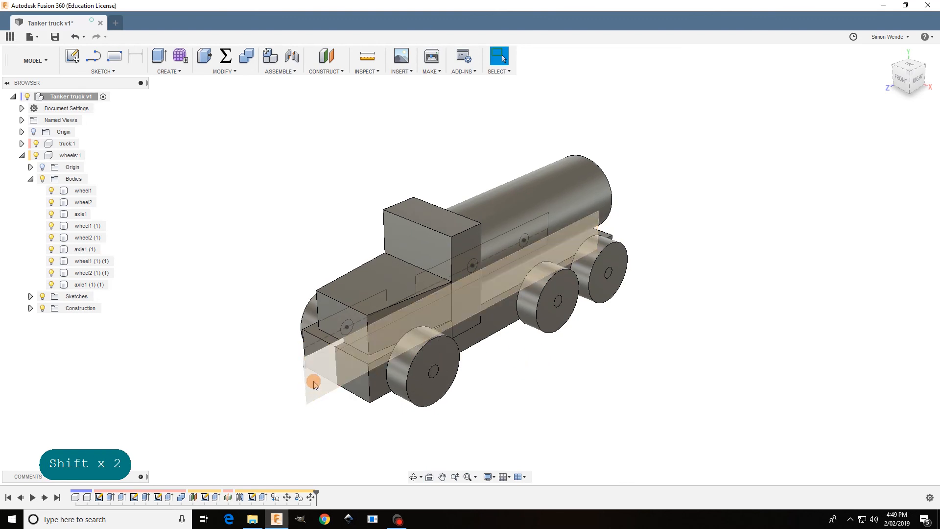
{"action": "left_click", "coordinate": [30, 308]}
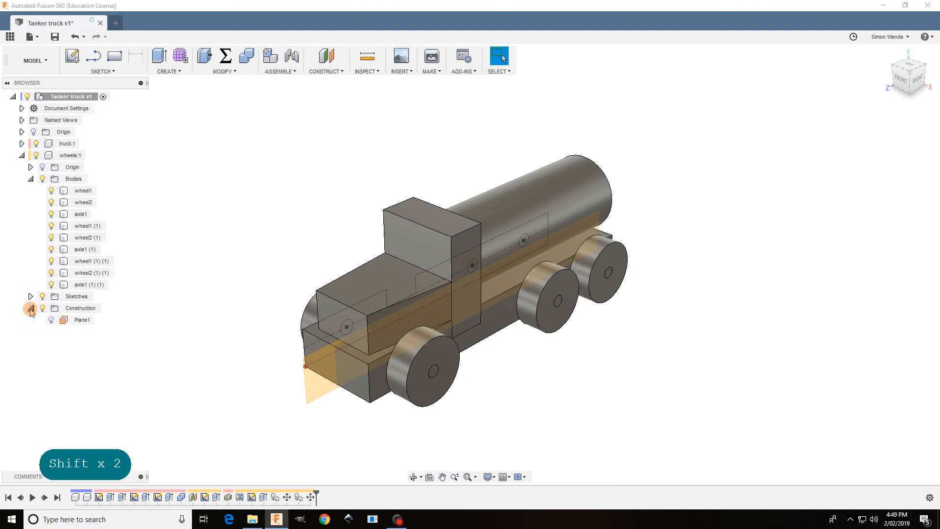
{"action": "left_click", "coordinate": [31, 309]}
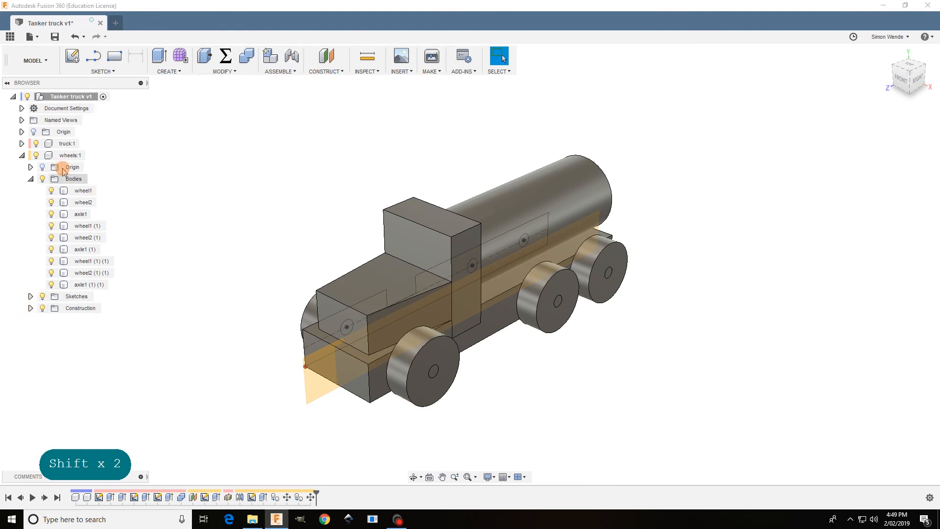
{"action": "left_click", "coordinate": [22, 144]}
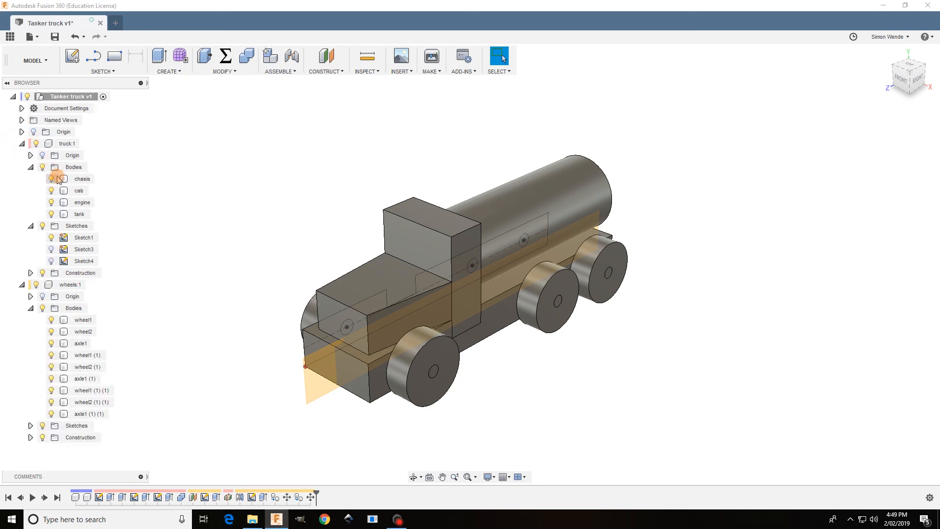
{"action": "left_click", "coordinate": [30, 273]}
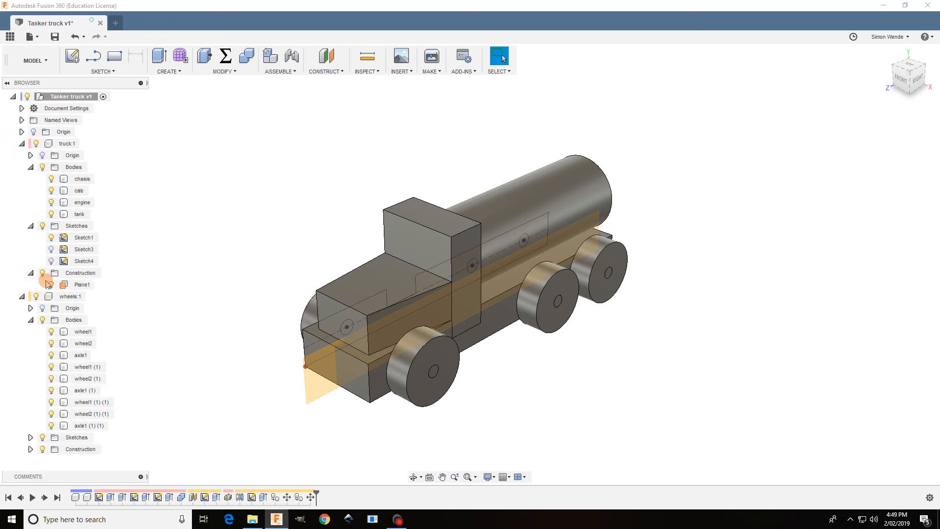
{"action": "left_click", "coordinate": [52, 285]}
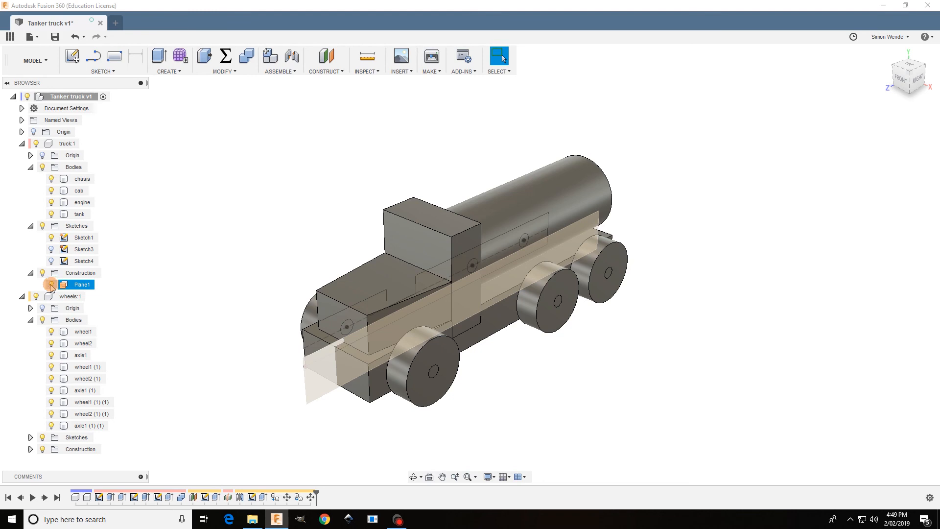
{"action": "left_click", "coordinate": [51, 285]}
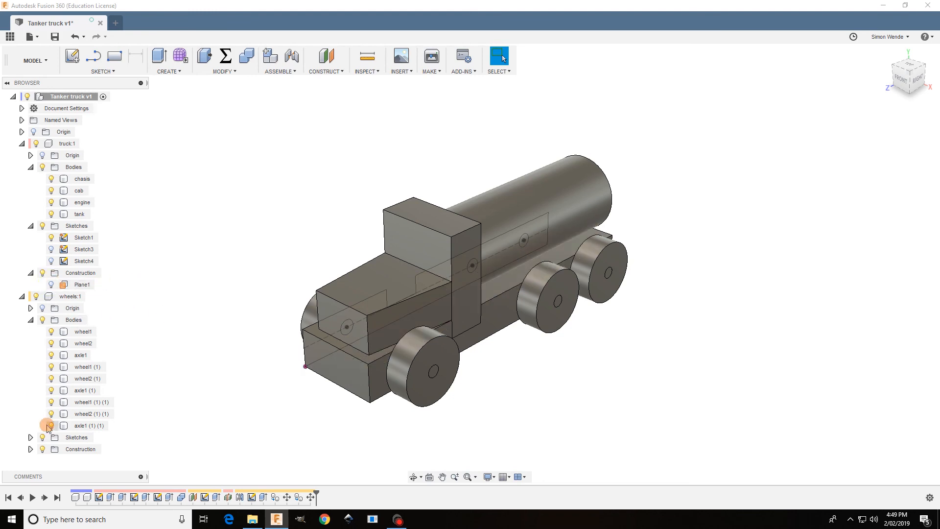
Hide Sketch1 in the truck component.
{"action": "left_click", "coordinate": [29, 437]}
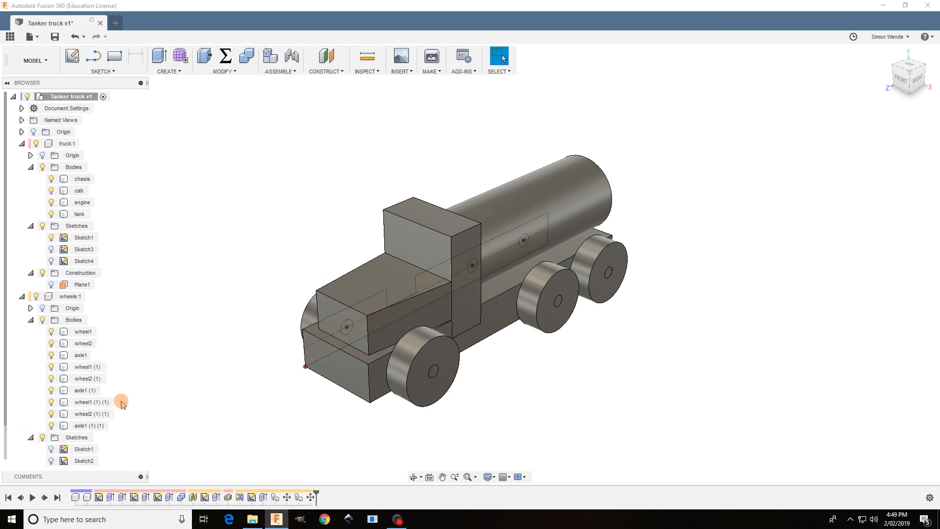
{"action": "left_click", "coordinate": [52, 239]}
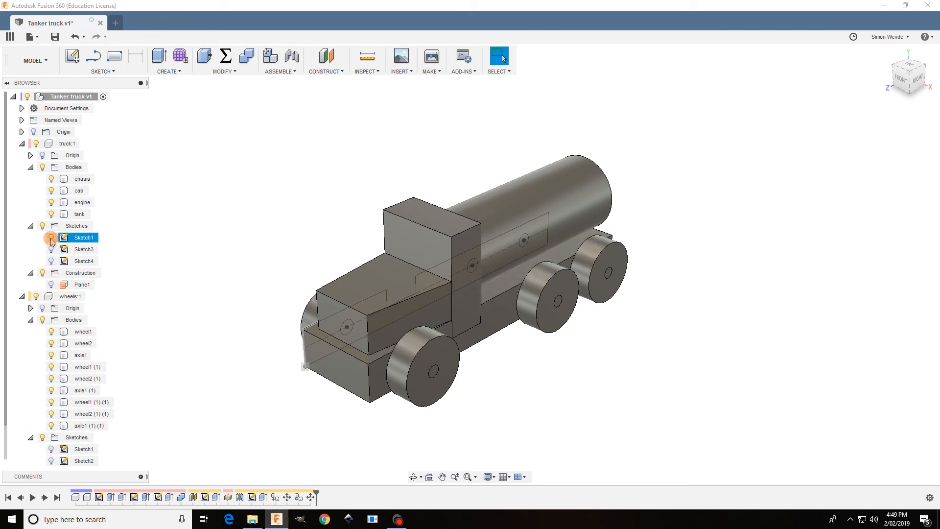
{"action": "left_click", "coordinate": [52, 239]}
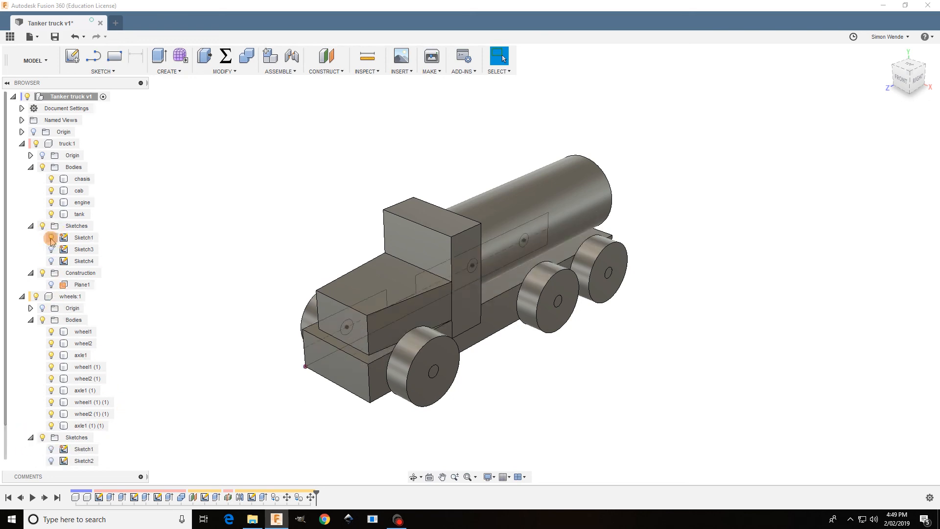
{"action": "left_click", "coordinate": [51, 238]}
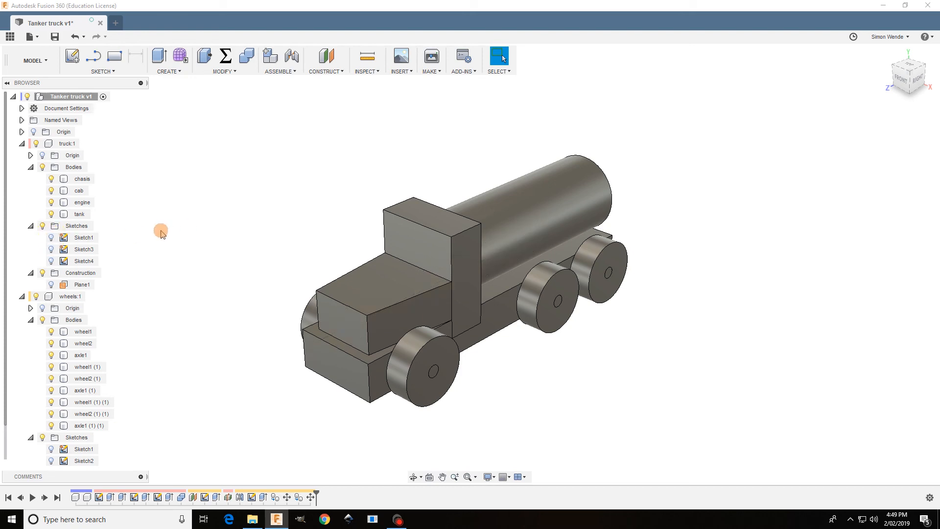
Collapse the whole component tree and orbit around the finished tanker truck to inspect it.
{"action": "left_click", "coordinate": [22, 144]}
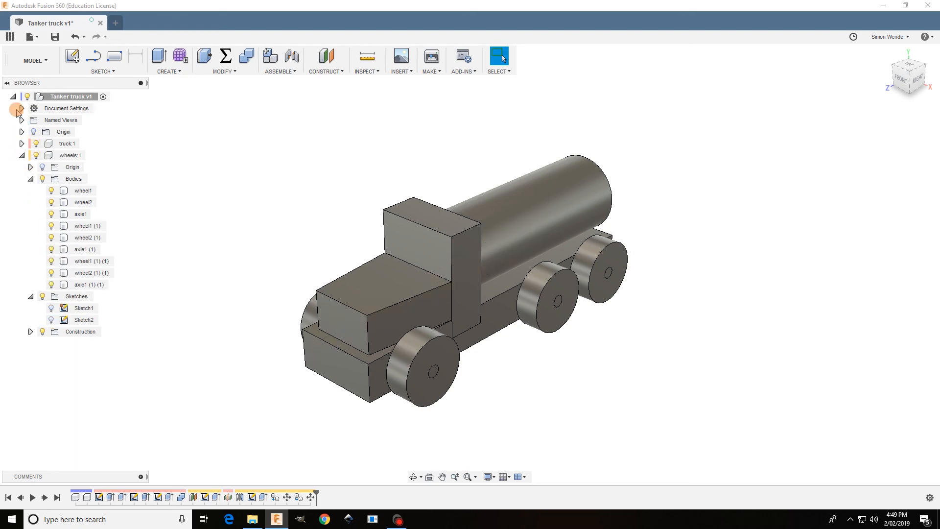
{"action": "left_click", "coordinate": [12, 97]}
{"action": "middle_click_drag", "start_coordinate": [296, 247], "coordinate": [364, 284], "text": "shift"}
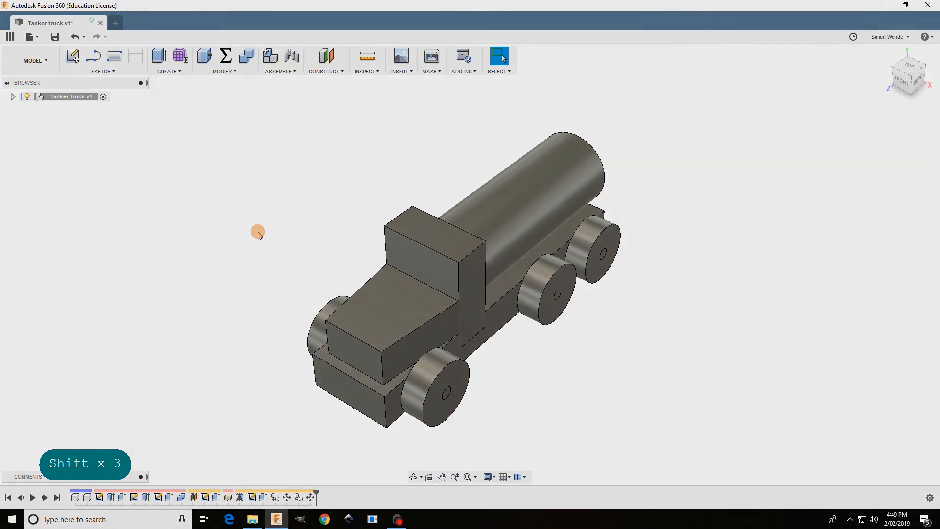
{"action": "middle_click_drag", "start_coordinate": [256, 237], "coordinate": [199, 201], "text": "shift"}
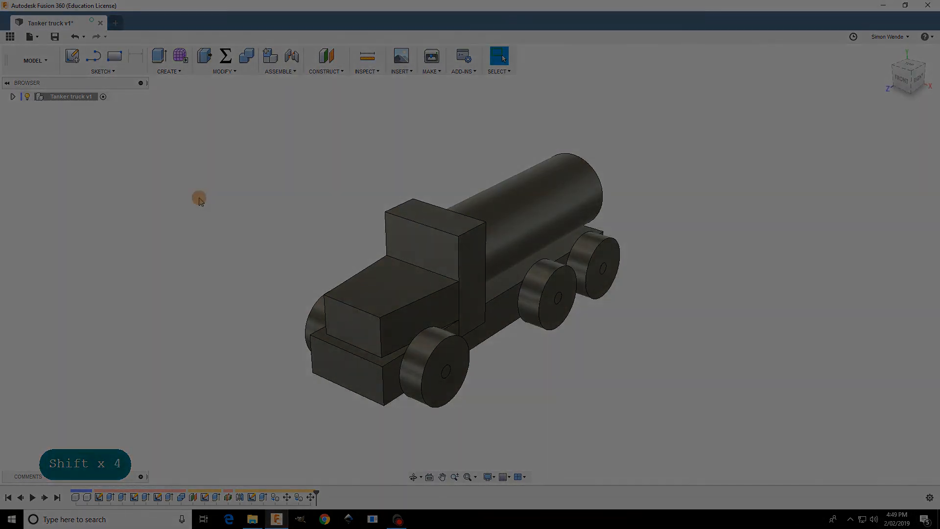